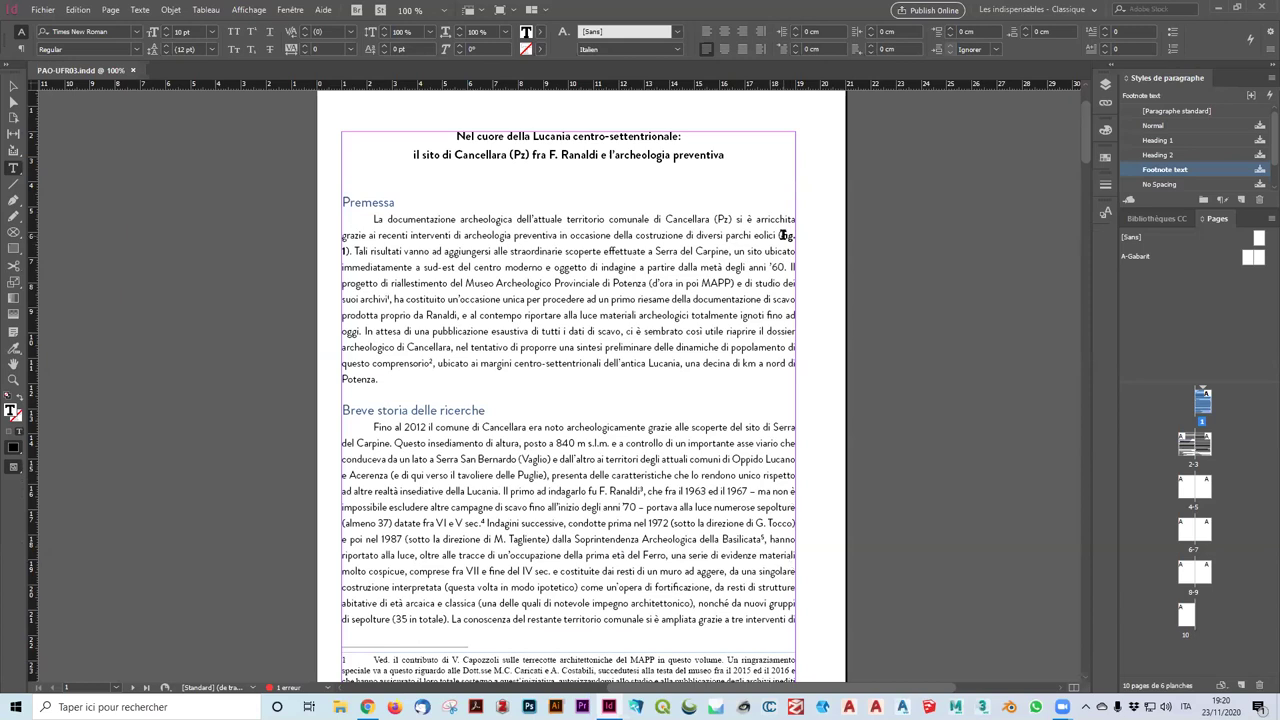
Try to import figura_1 from the figure folder while the text insertion point is still active
{"action": "left_click", "coordinate": [44, 10]}
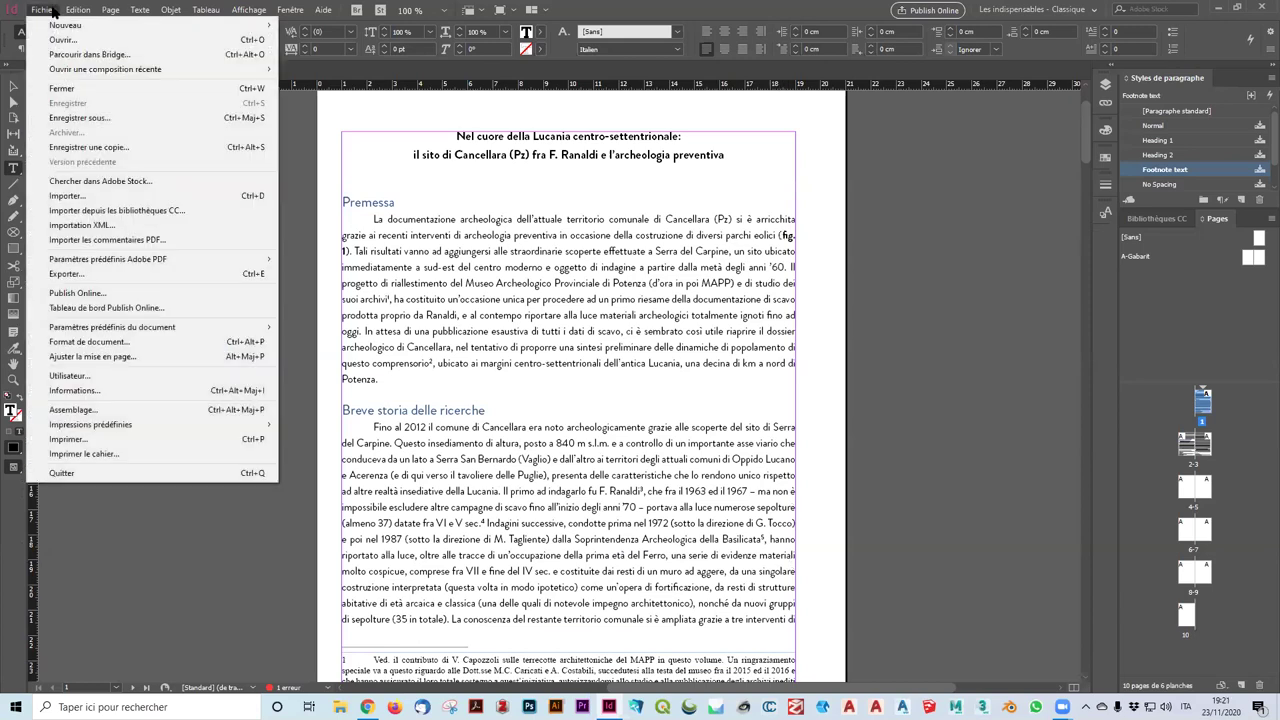
{"action": "left_click", "coordinate": [141, 196]}
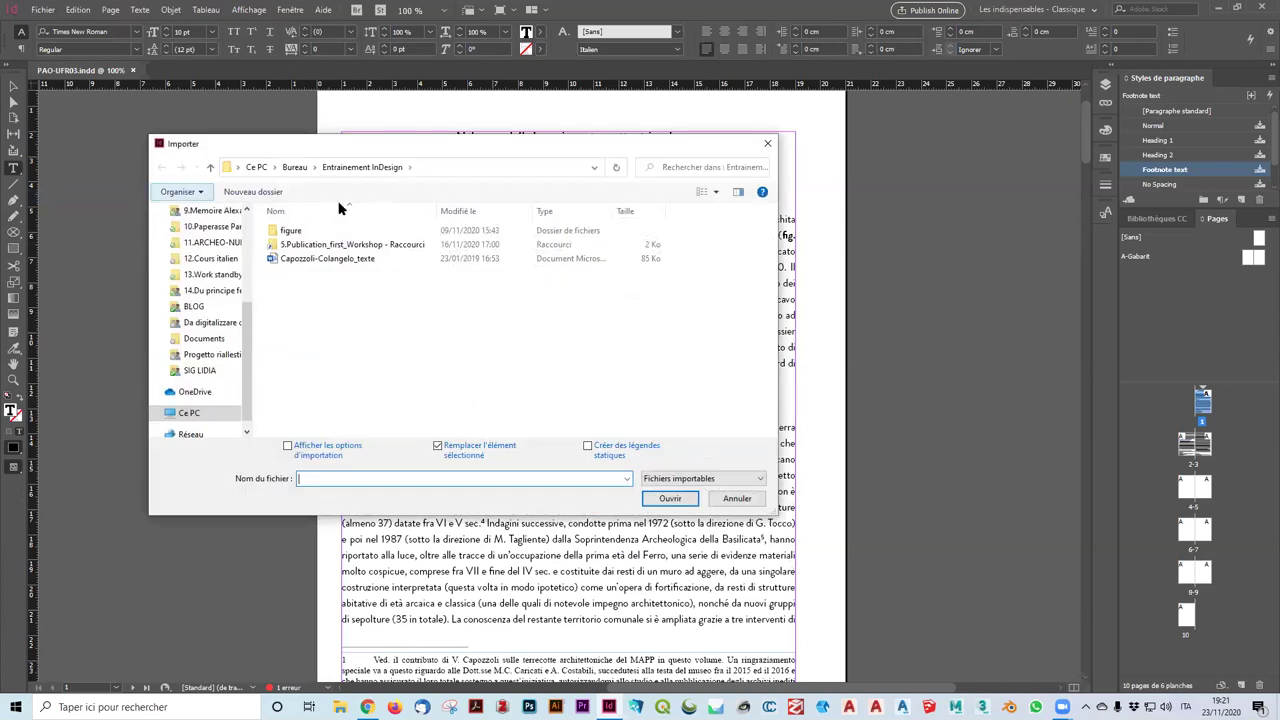
{"action": "double_click", "coordinate": [350, 230]}
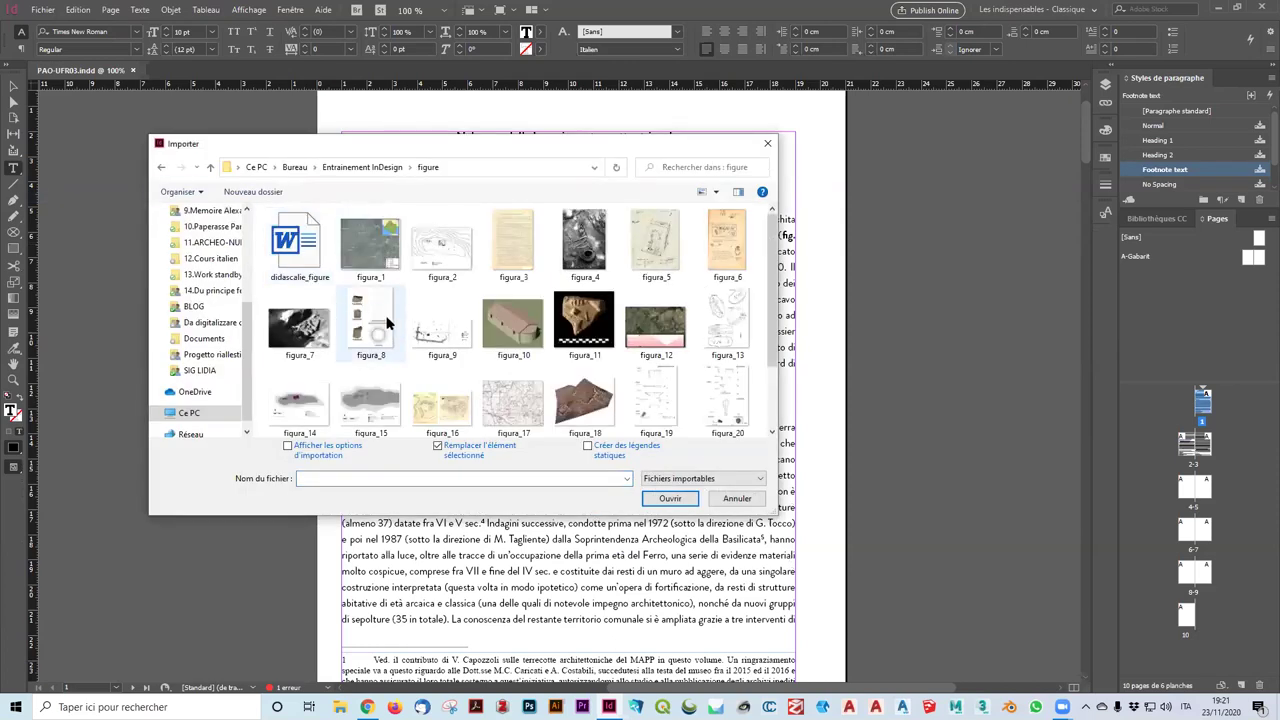
{"action": "left_click", "coordinate": [363, 258]}
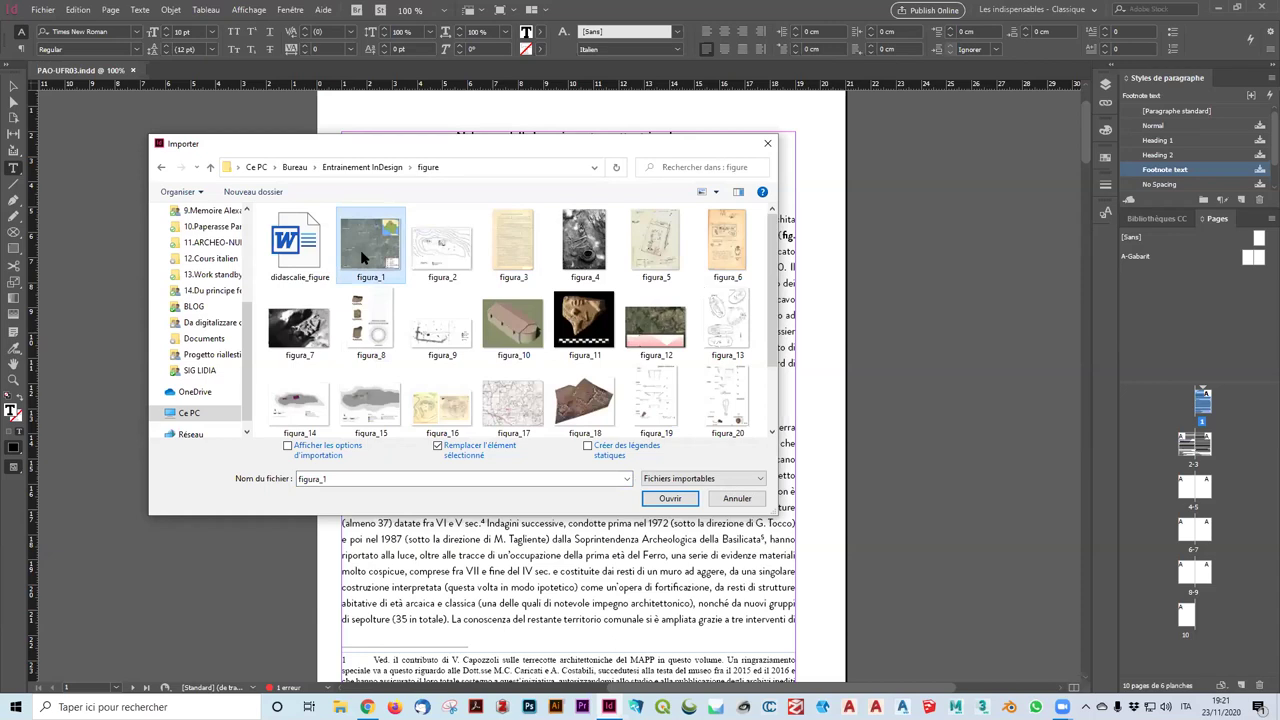
{"action": "left_click", "coordinate": [668, 498]}
Locate where figura_1 disrupted the text flow, undo that placement and discard the loaded image
{"action": "scroll", "coordinate": [554, 554], "scroll_direction": "down", "scroll_amount": 10}
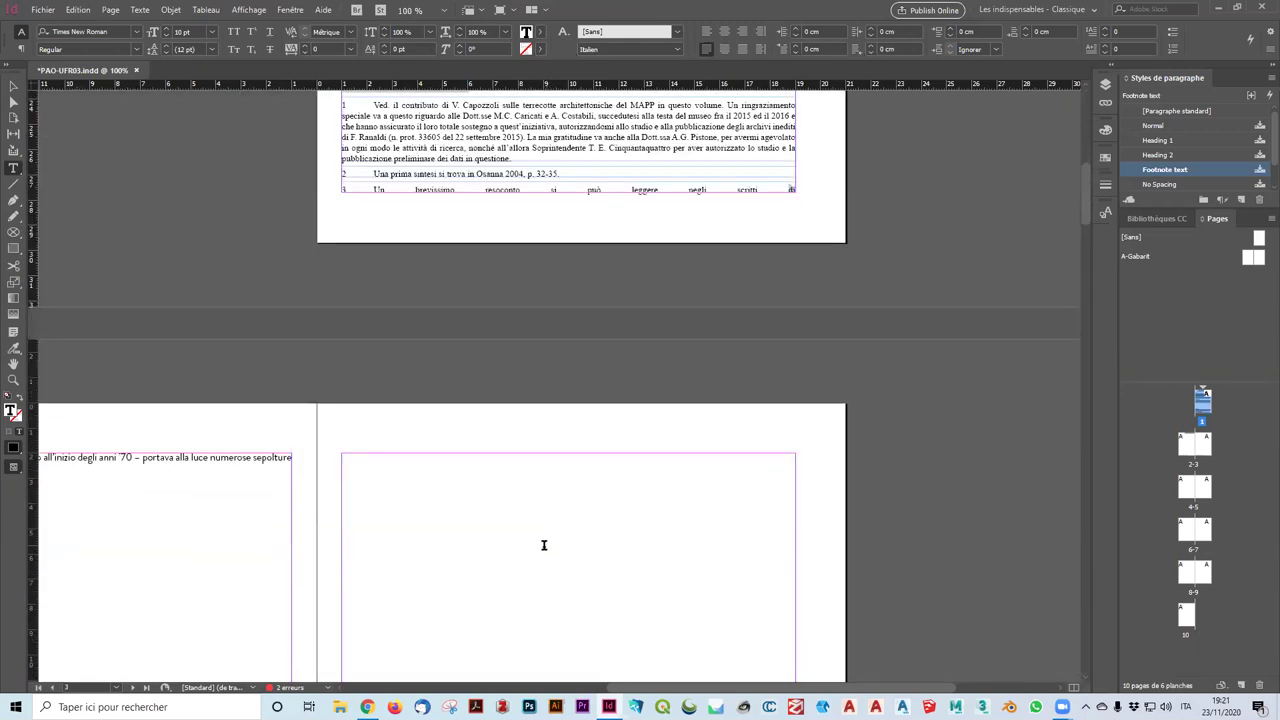
{"action": "scroll", "coordinate": [551, 537], "scroll_direction": "right", "scroll_amount": 5}
{"action": "scroll", "coordinate": [563, 522], "scroll_direction": "down", "scroll_amount": 5}
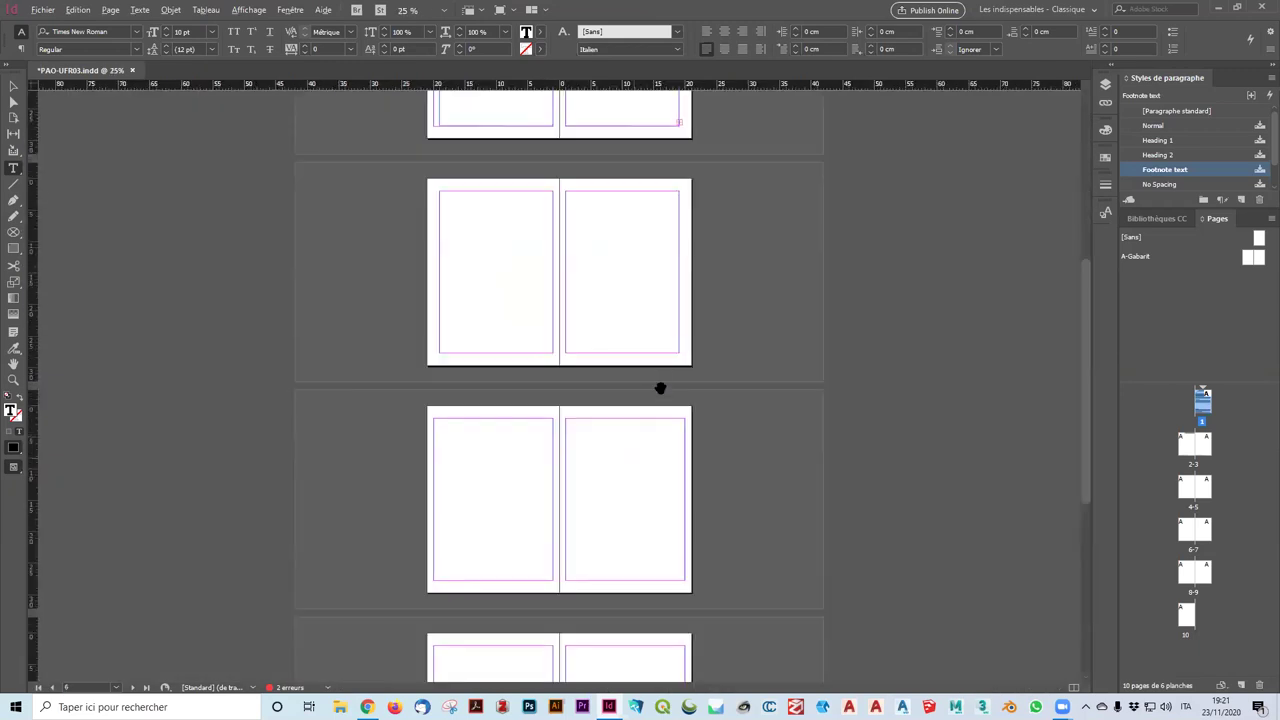
{"action": "scroll", "coordinate": [660, 388], "scroll_direction": "up", "scroll_amount": 4}
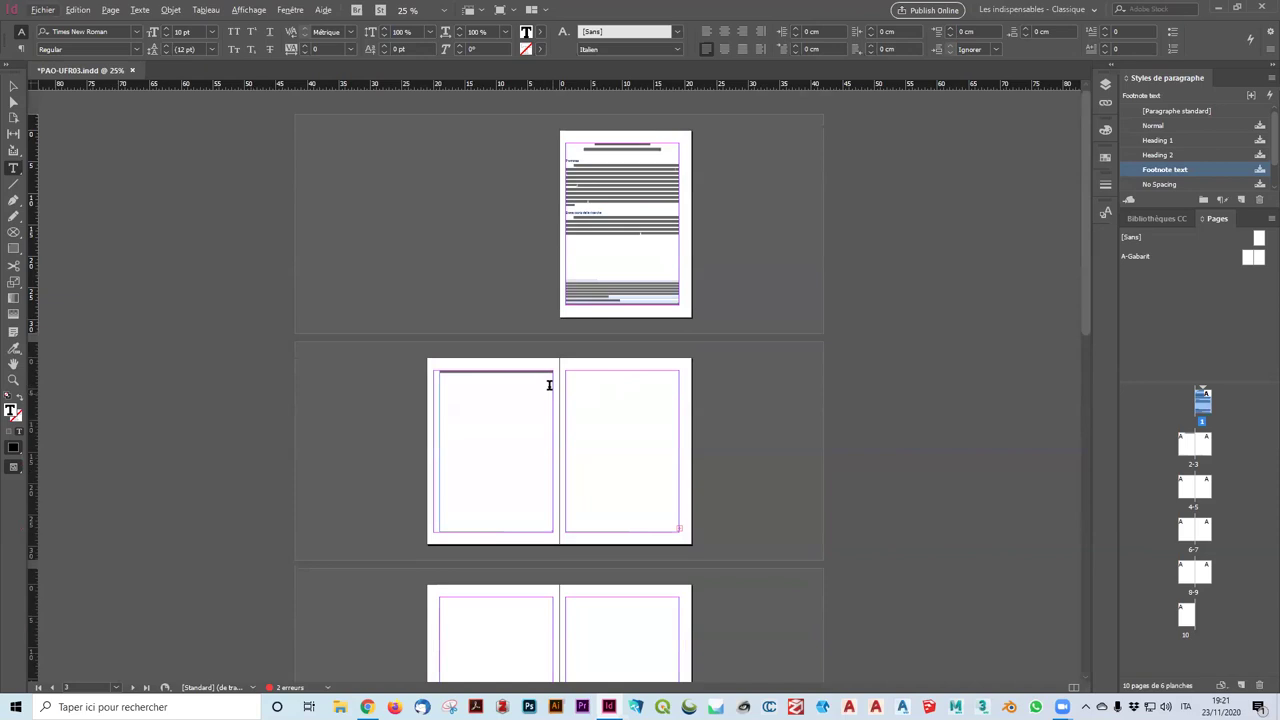
{"action": "scroll", "coordinate": [534, 371], "scroll_direction": "up", "scroll_amount": 2}
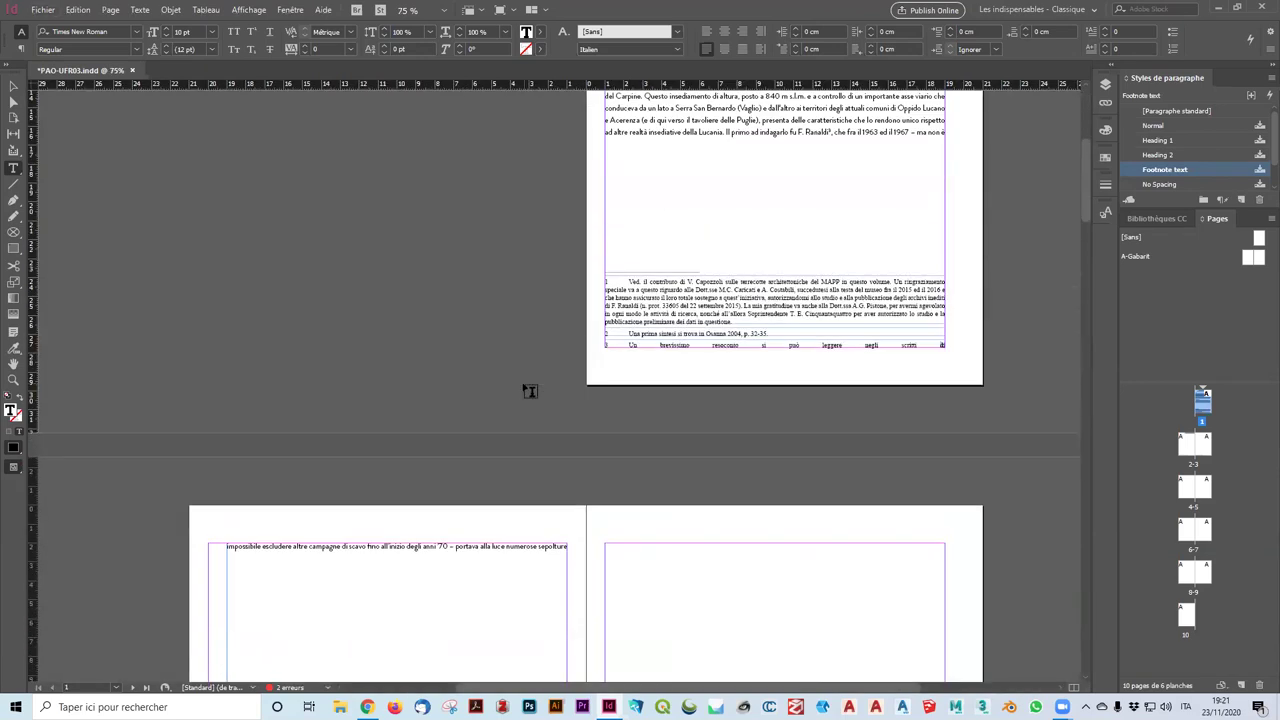
{"action": "scroll", "coordinate": [509, 503], "scroll_direction": "up", "scroll_amount": 3}
{"action": "left_click", "coordinate": [652, 437]}
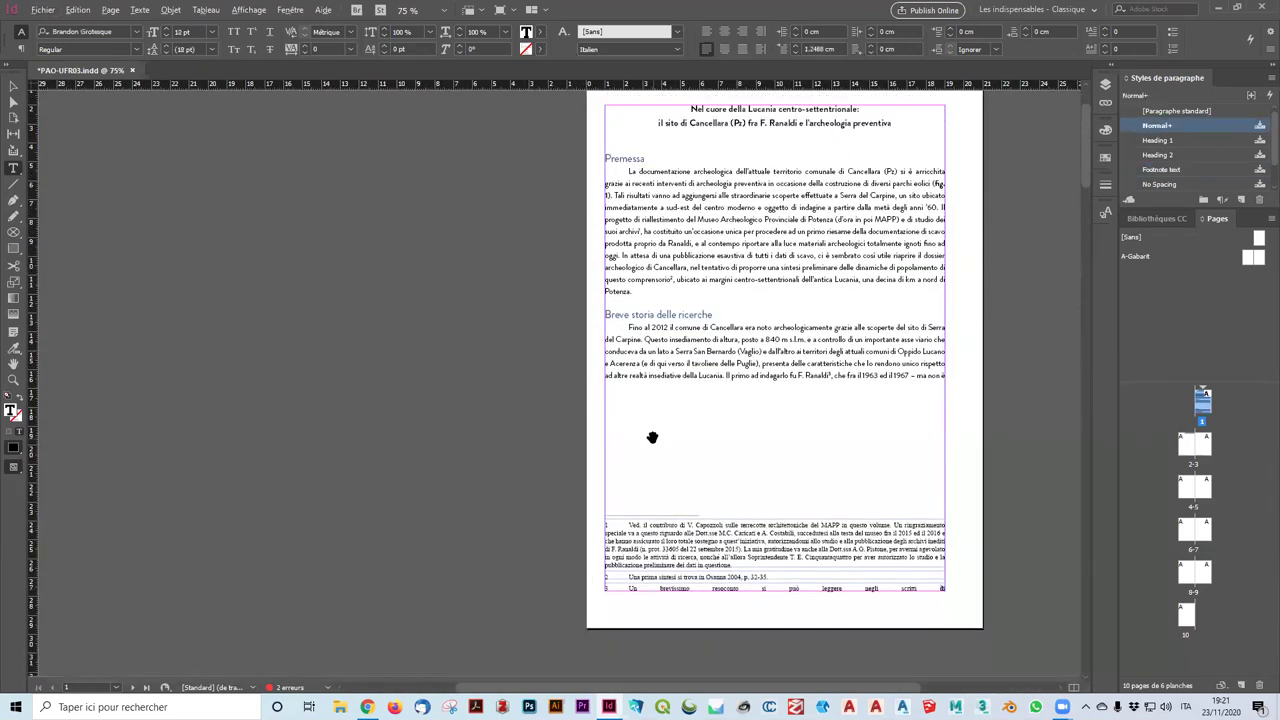
{"action": "key", "text": "ctrl+minus"}
{"action": "key", "text": "ctrl+minus"}
{"action": "key", "text": "ctrl+minus"}
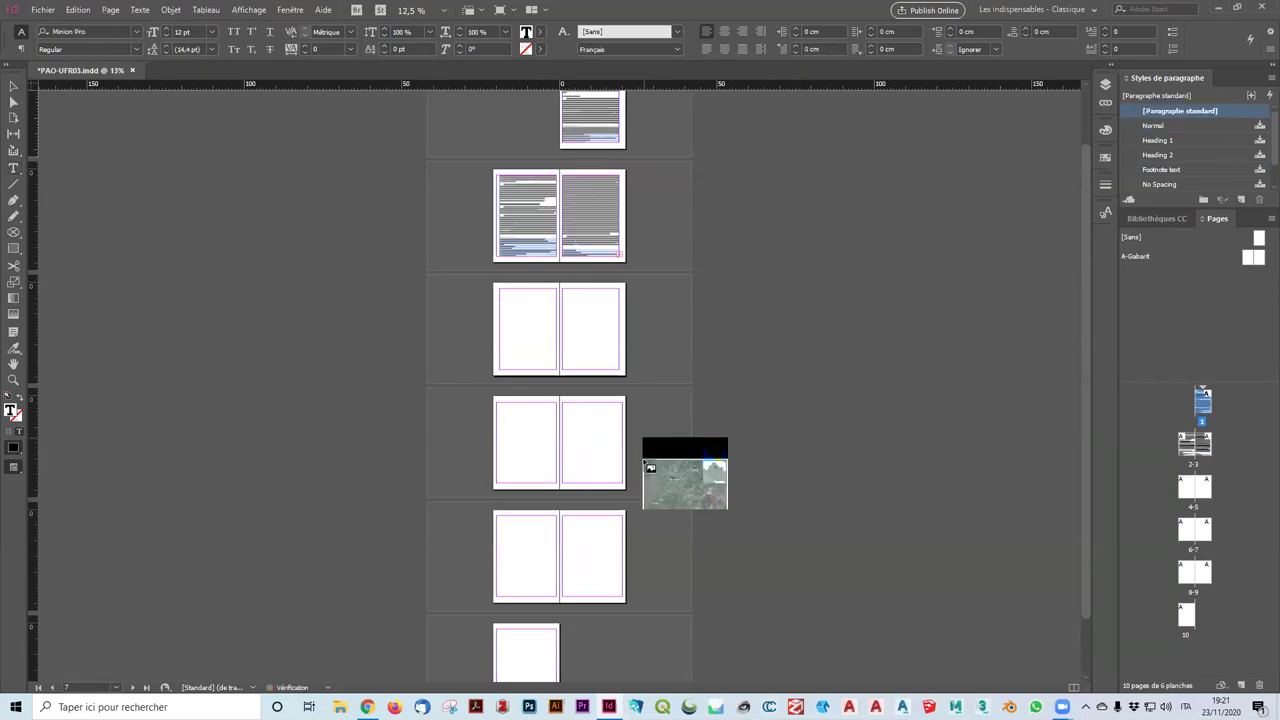
{"action": "key", "text": "Escape"}
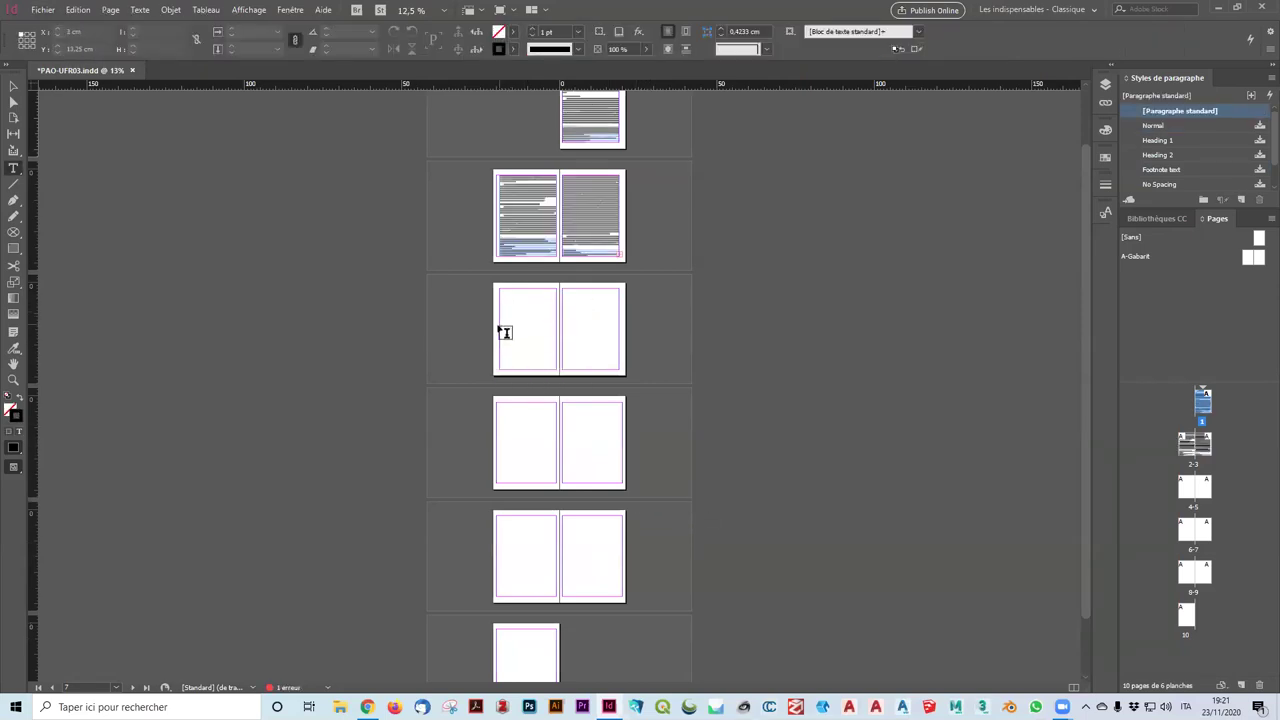
With the Selection tool active, import figura_1 and place it on page 1 at the inner margin, about 8.85 cm down
{"action": "scroll", "coordinate": [515, 332], "scroll_direction": "up", "scroll_amount": 1}
{"action": "key", "text": "ctrl+equal"}
{"action": "key", "text": "ctrl+equal"}
{"action": "scroll", "coordinate": [575, 322], "scroll_direction": "up", "scroll_amount": 3}
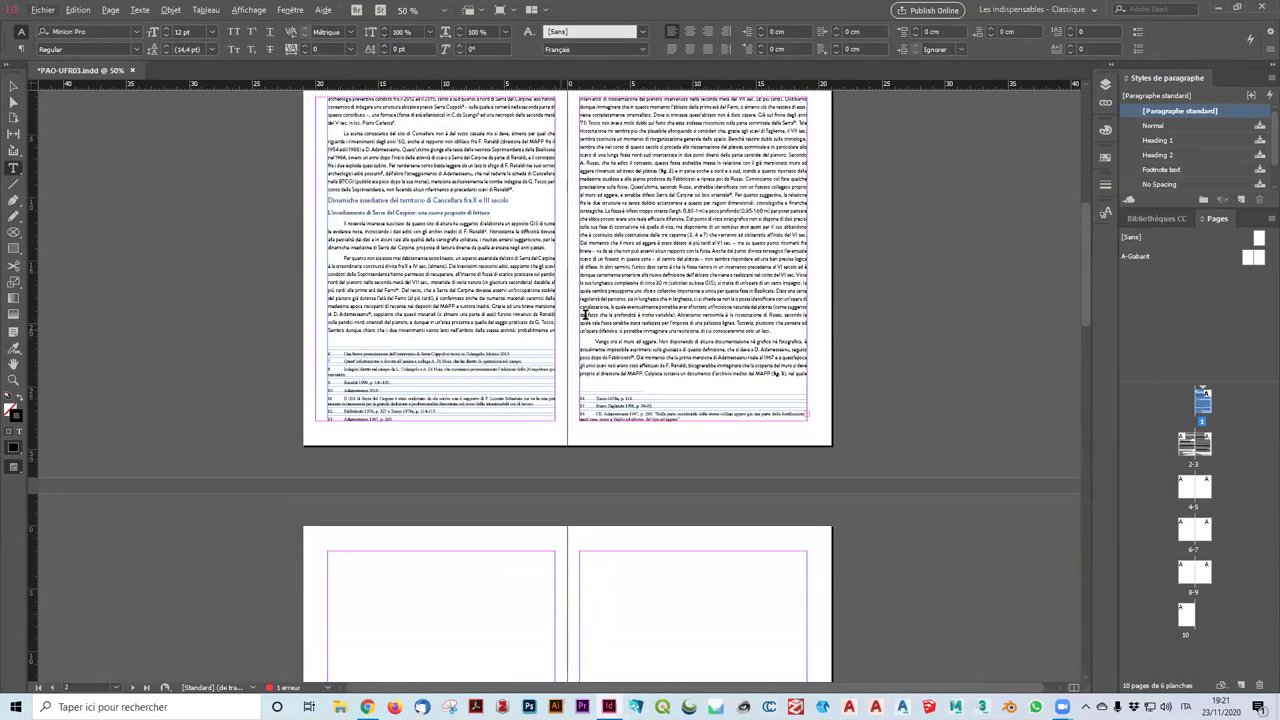
{"action": "scroll", "coordinate": [514, 291], "scroll_direction": "up", "scroll_amount": 1}
{"action": "key", "text": "v"}
{"action": "scroll", "coordinate": [757, 308], "scroll_direction": "up", "scroll_amount": 3}
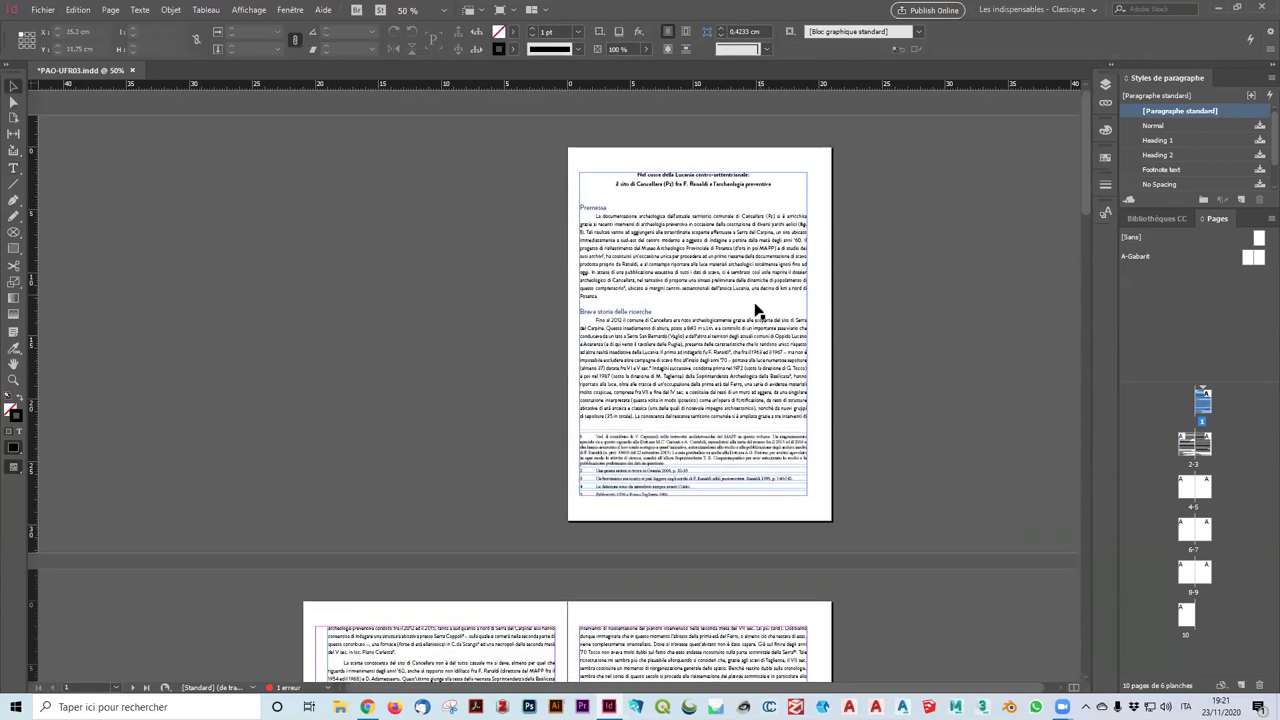
{"action": "left_click", "coordinate": [42, 10]}
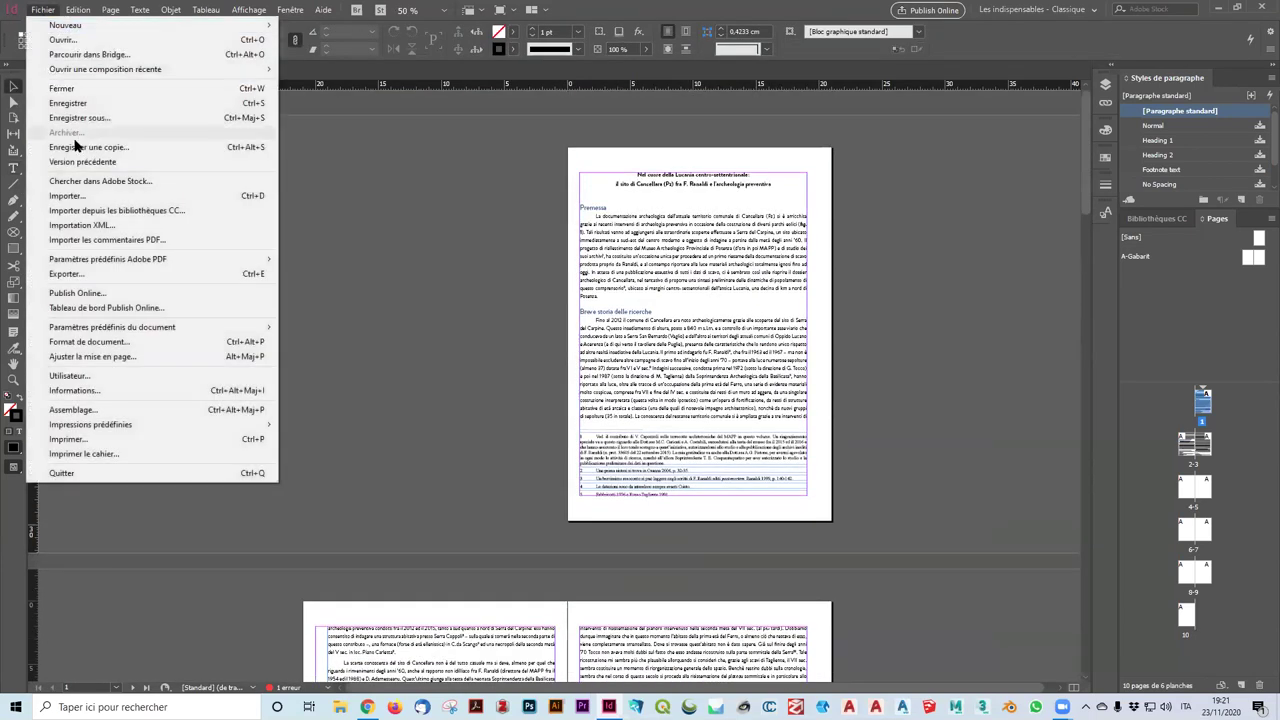
{"action": "left_click", "coordinate": [85, 196]}
{"action": "left_click", "coordinate": [370, 245]}
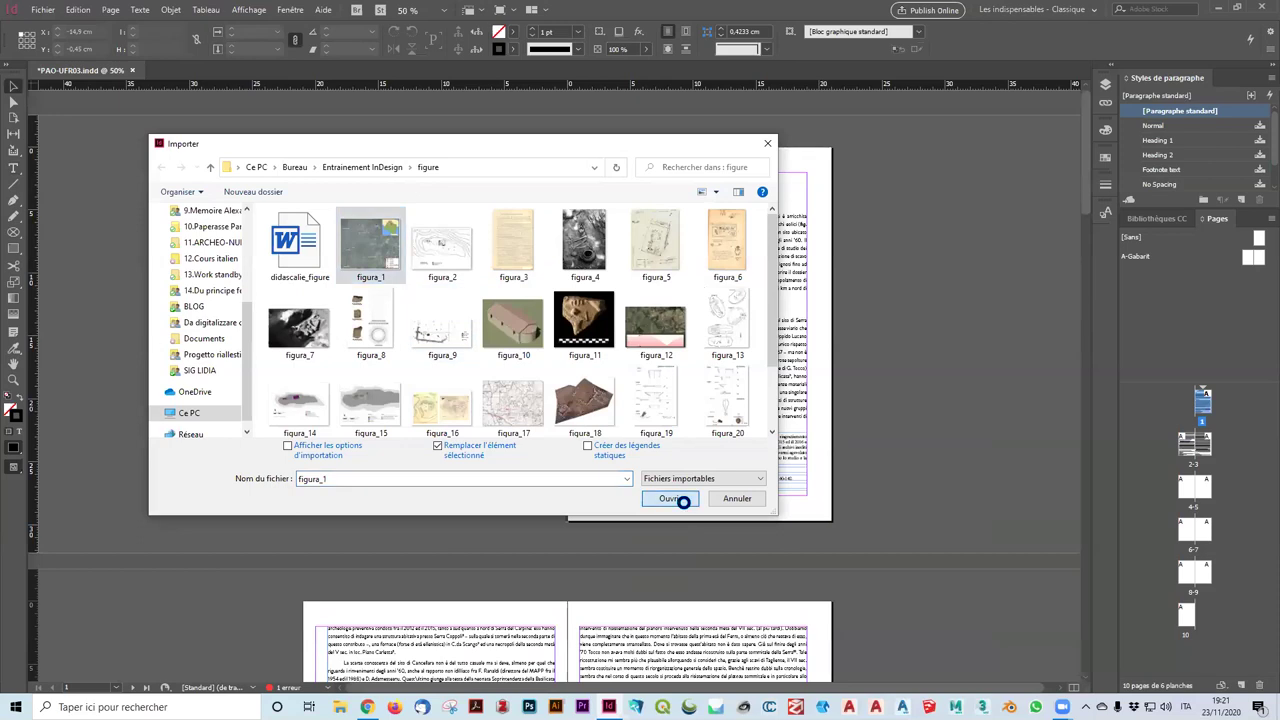
{"action": "left_click", "coordinate": [670, 498]}
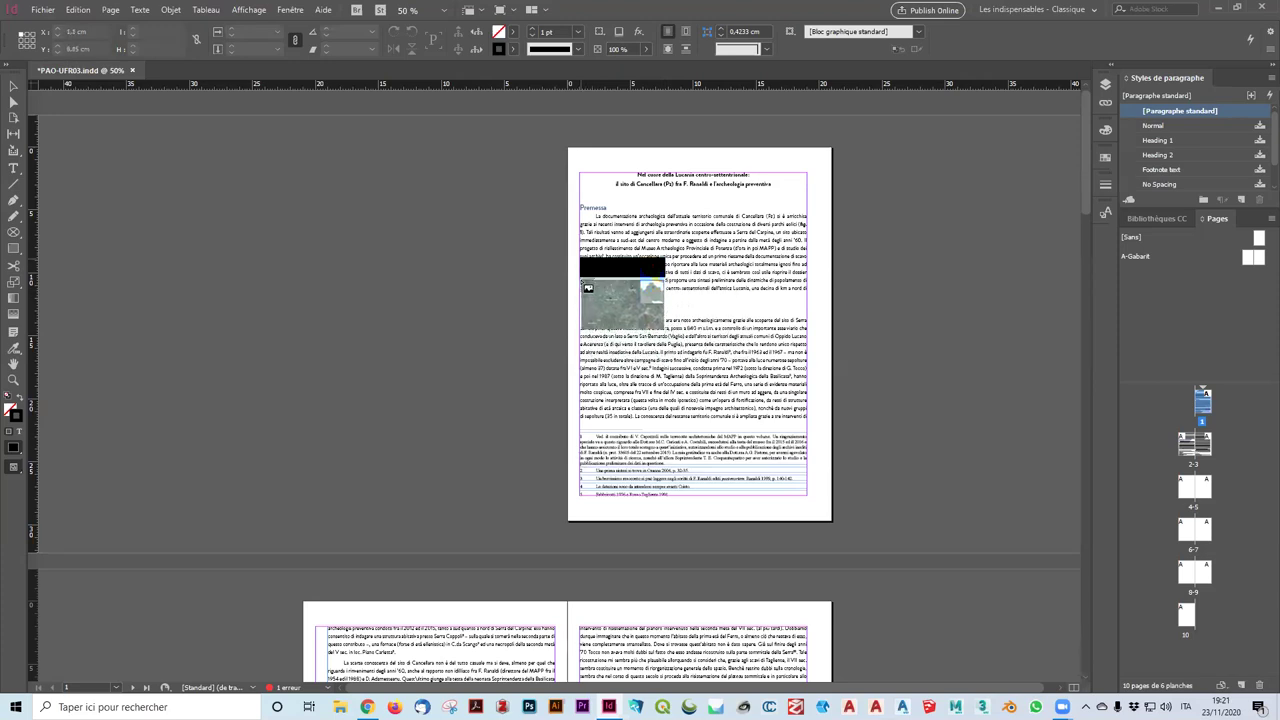
{"action": "left_click", "coordinate": [579, 257]}
Scale the oversized figura_1 image together with its frame down to about 15.75 × 13.39 cm so it fits page 1
{"action": "scroll", "coordinate": [828, 253], "scroll_direction": "down", "scroll_amount": 3}
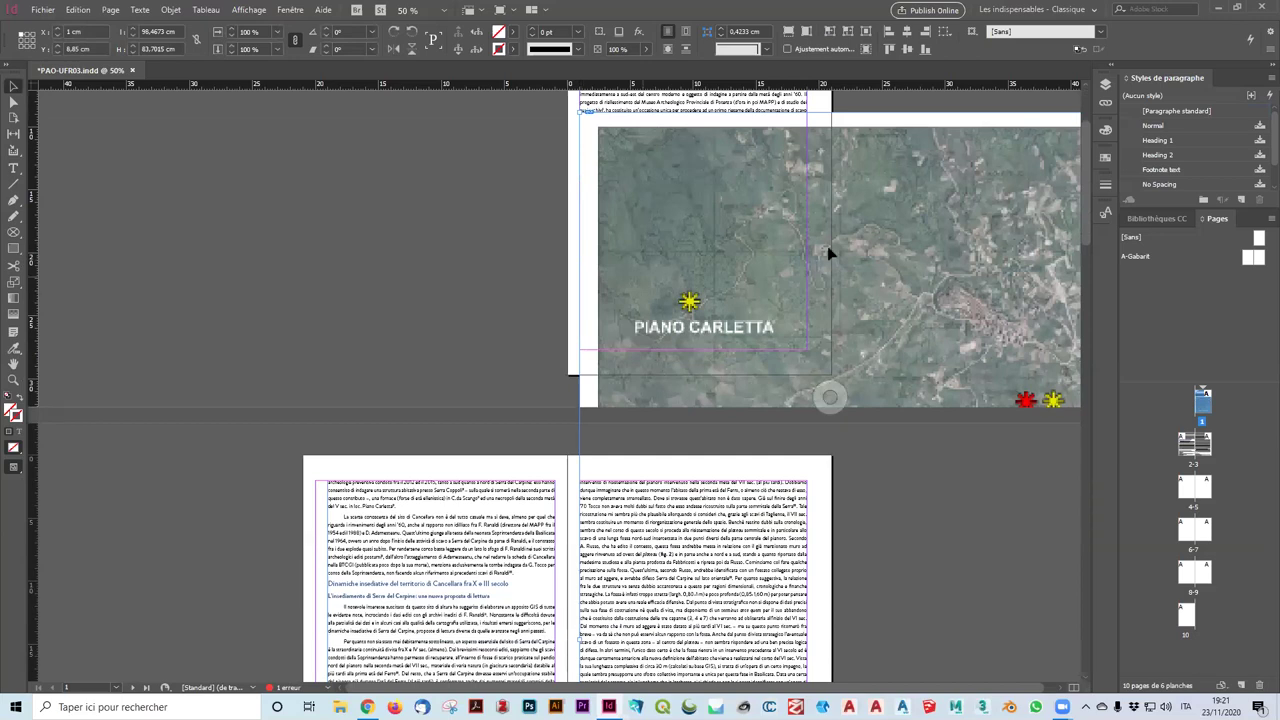
{"action": "scroll", "coordinate": [828, 258], "scroll_direction": "up", "scroll_amount": 3}
{"action": "scroll", "coordinate": [823, 263], "scroll_direction": "down", "scroll_amount": 3}
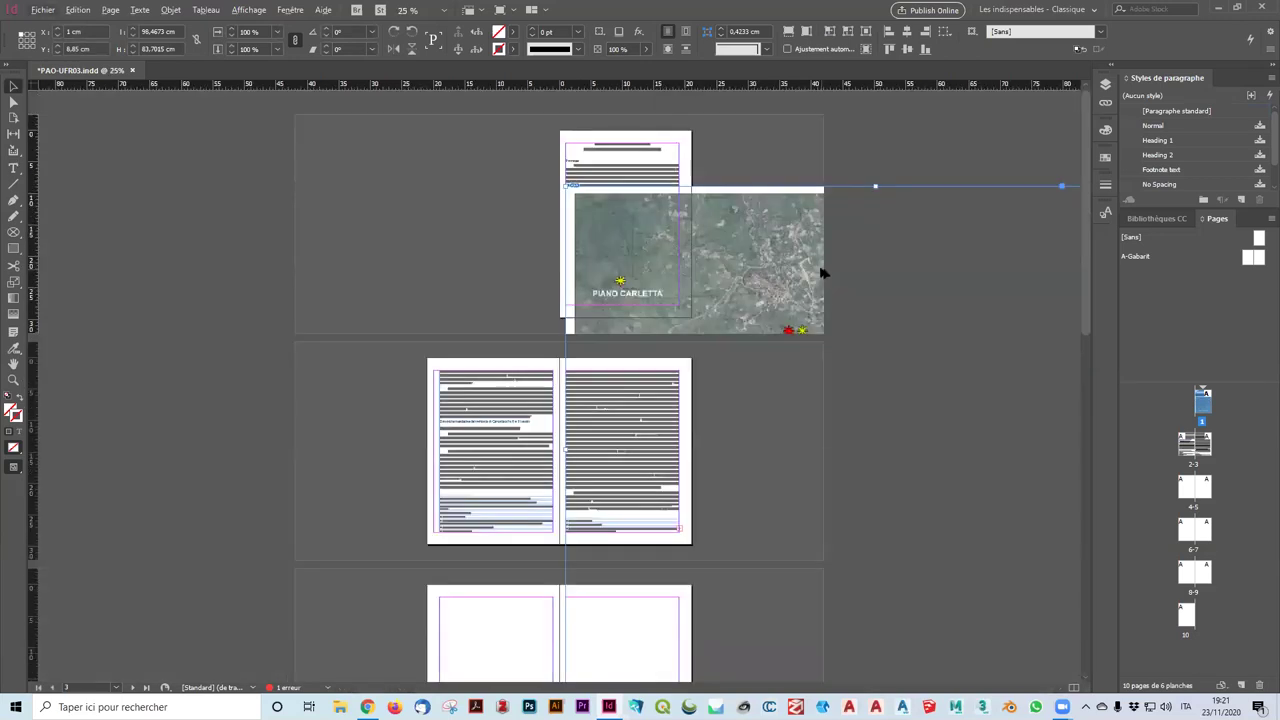
{"action": "scroll", "coordinate": [815, 287], "scroll_direction": "down", "scroll_amount": 3}
{"action": "scroll", "coordinate": [815, 287], "scroll_direction": "up", "scroll_amount": 2}
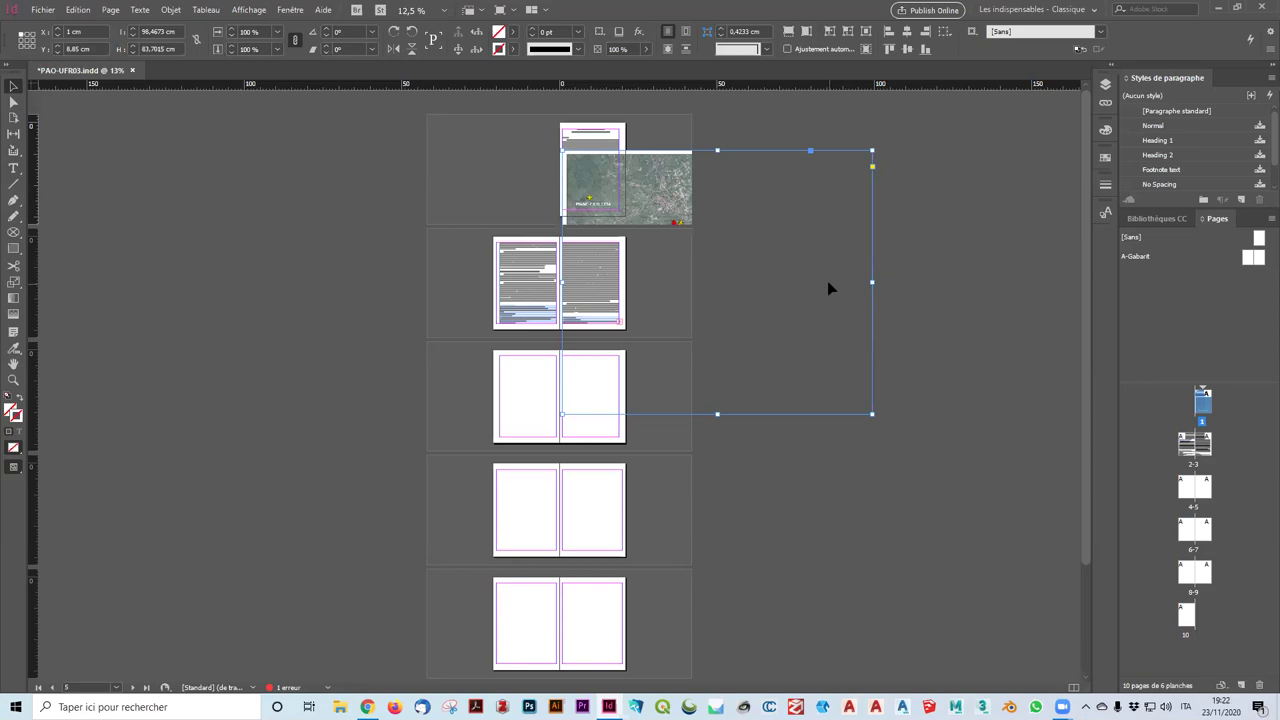
{"action": "left_click", "coordinate": [717, 282]}
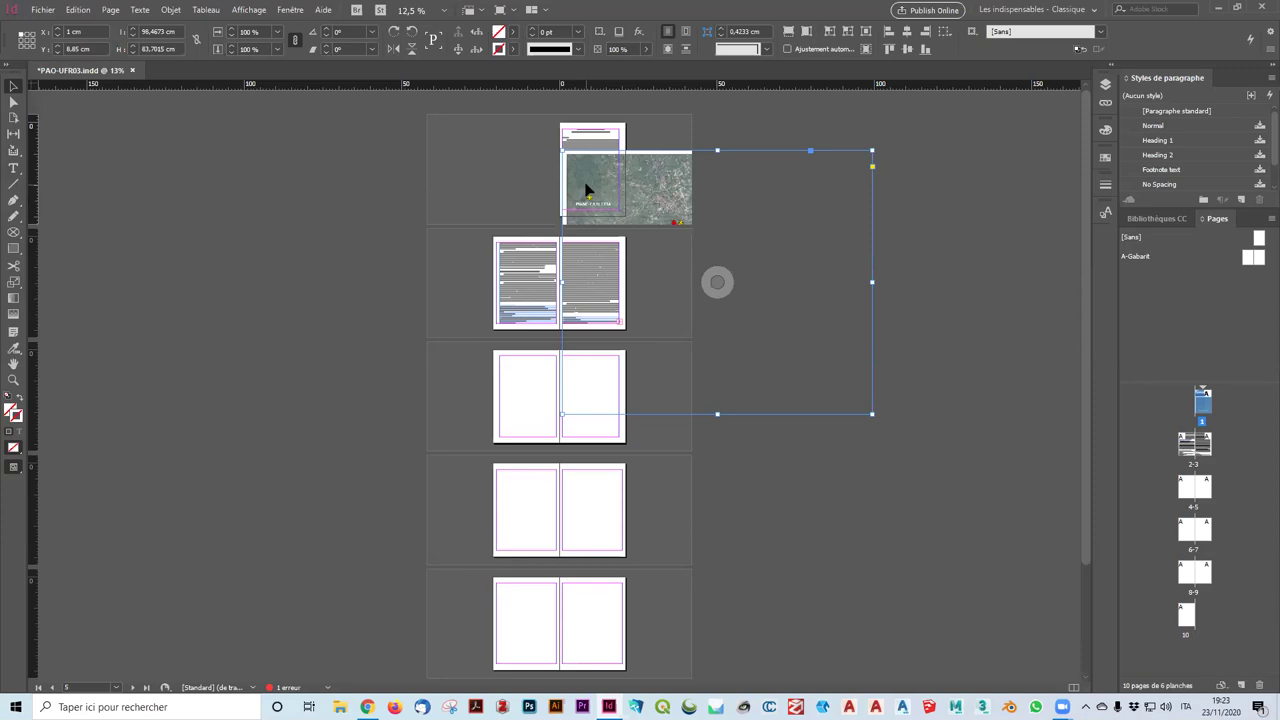
{"action": "left_click", "coordinate": [971, 414]}
{"action": "left_click", "coordinate": [590, 190]}
{"action": "left_click_drag", "start_coordinate": [872, 412], "coordinate": [611, 192]}
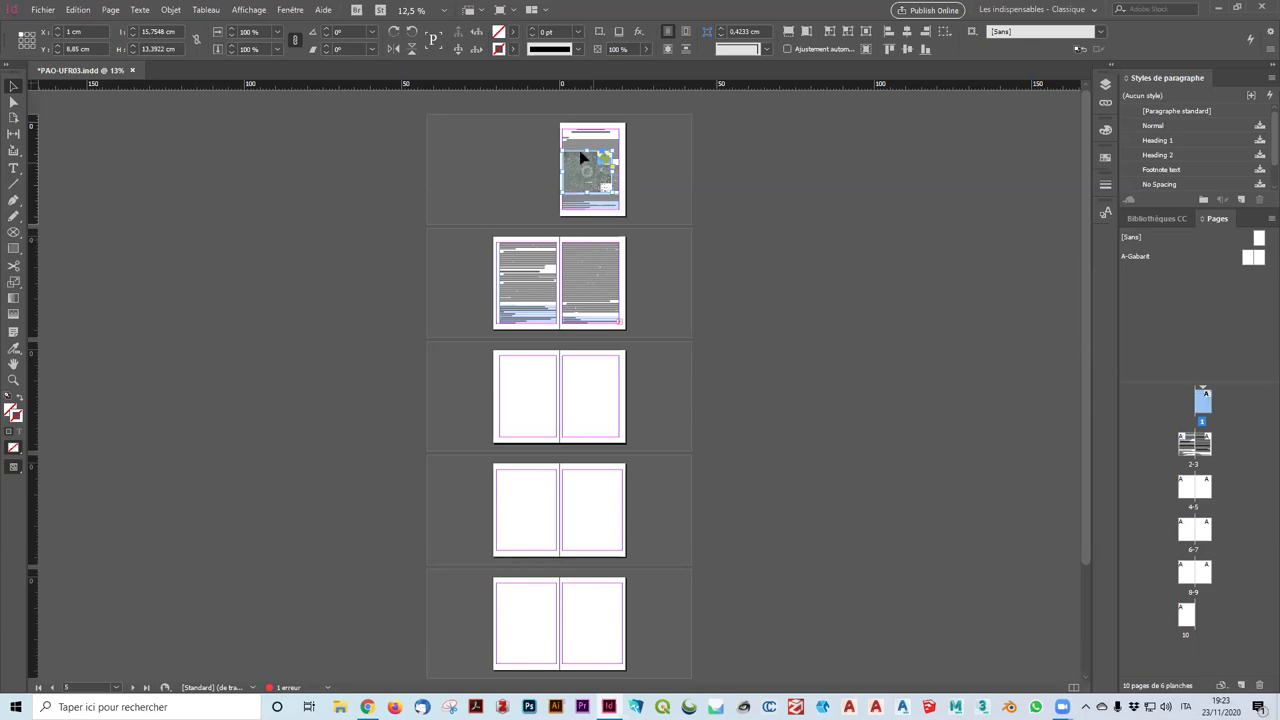
Try enlarging only the figura_1 frame to about 19 × 17.24 cm, then undo the resize
{"action": "scroll", "coordinate": [583, 157], "scroll_direction": "up", "scroll_amount": 4}
{"action": "scroll", "coordinate": [583, 200], "scroll_direction": "down", "scroll_amount": 3}
{"action": "scroll", "coordinate": [583, 246], "scroll_direction": "up", "scroll_amount": 1}
{"action": "scroll", "coordinate": [590, 232], "scroll_direction": "up", "scroll_amount": 1}
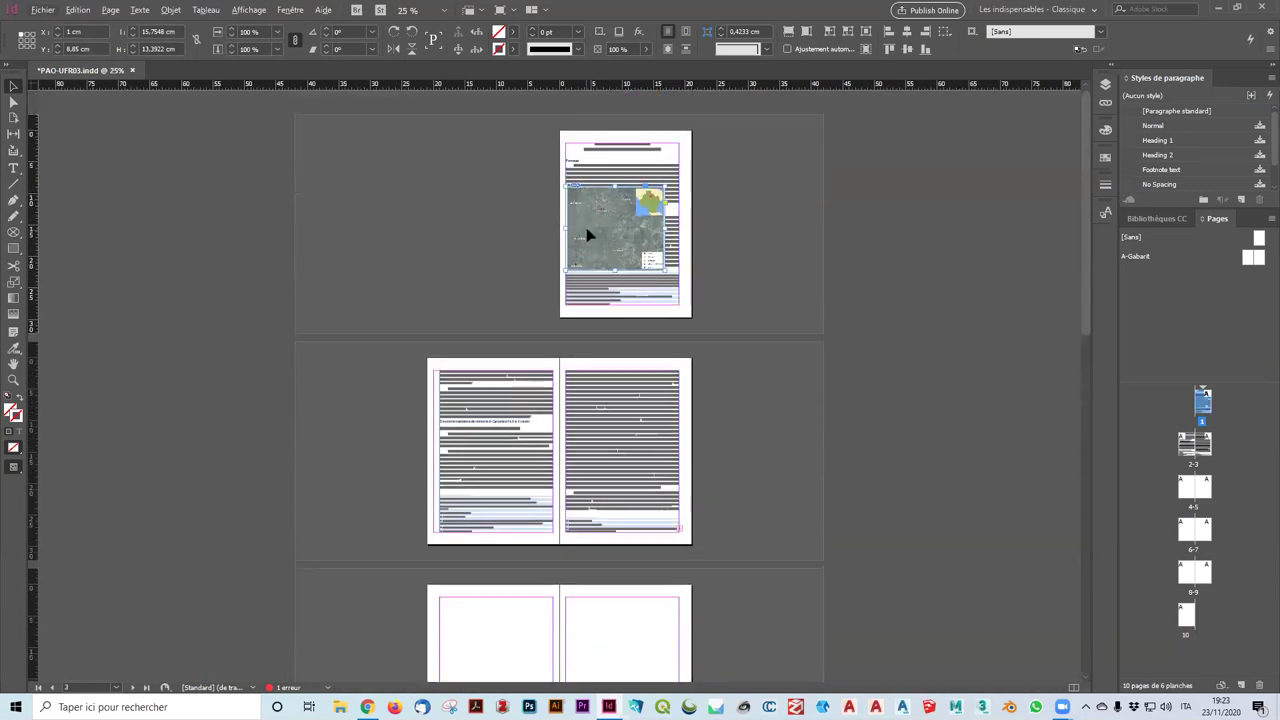
{"action": "scroll", "coordinate": [605, 228], "scroll_direction": "up", "scroll_amount": 2}
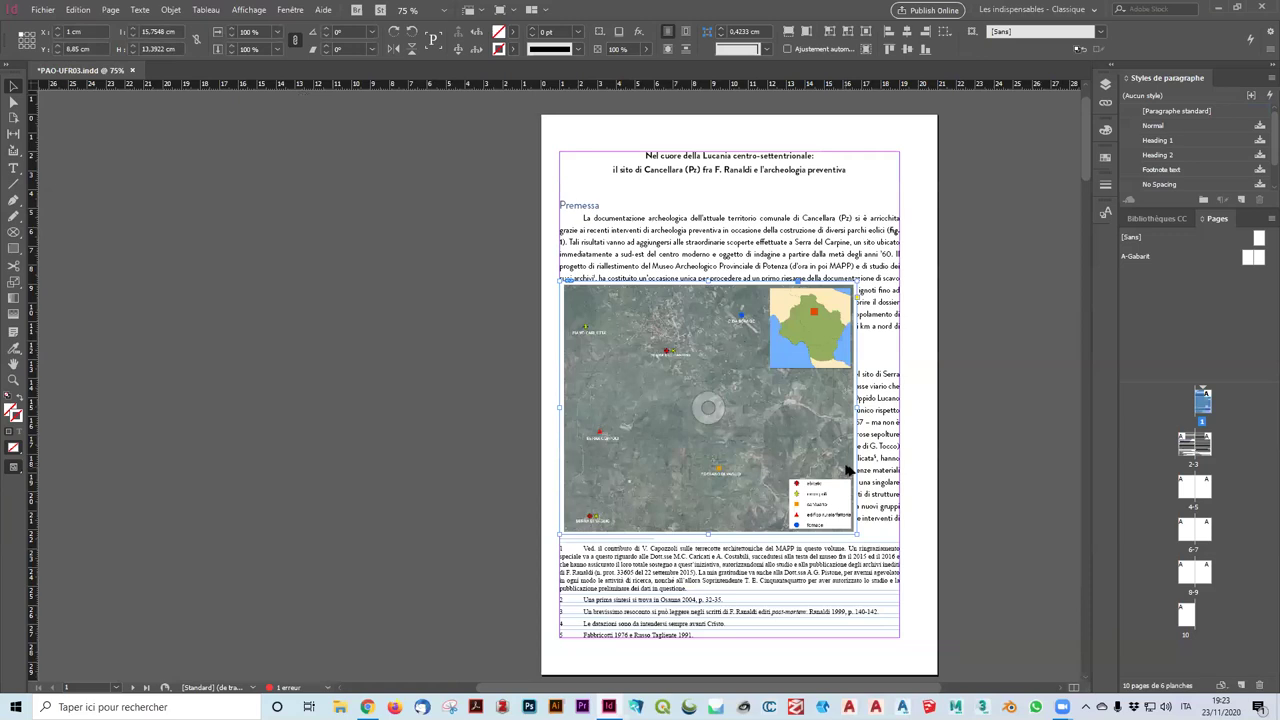
{"action": "scroll", "coordinate": [848, 472], "scroll_direction": "up", "scroll_amount": 1}
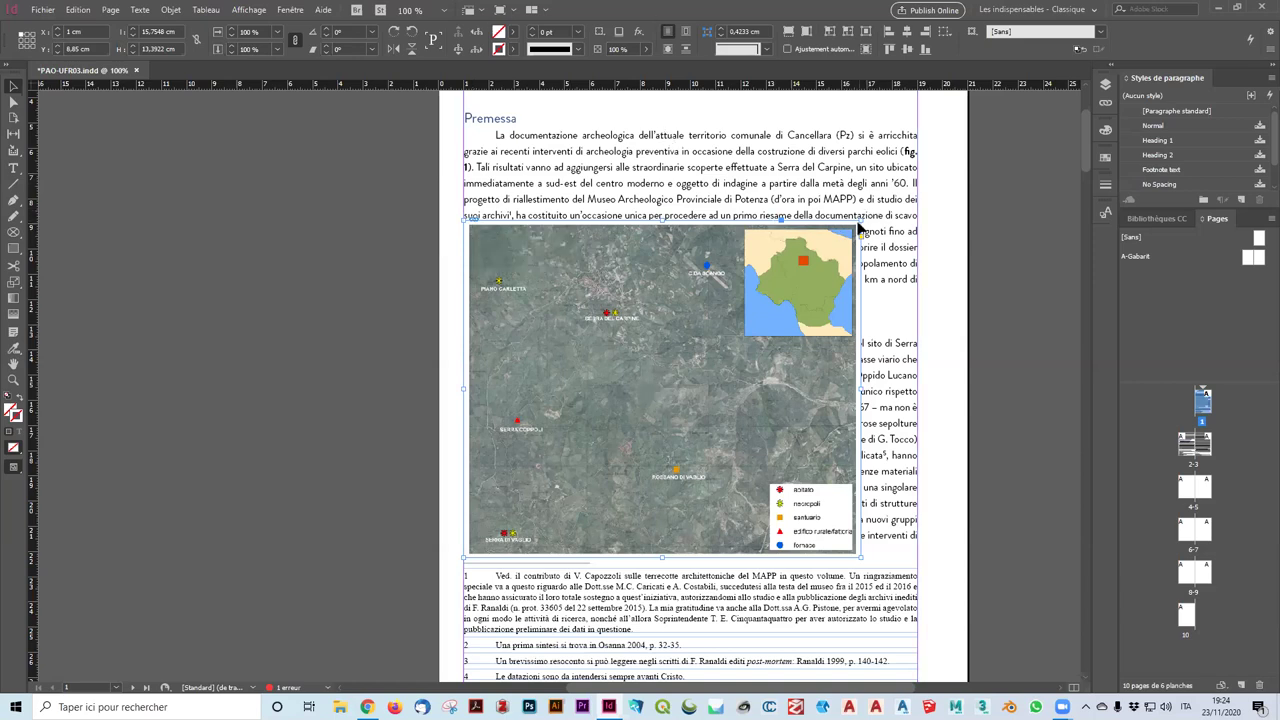
{"action": "left_click_drag", "start_coordinate": [858, 217], "coordinate": [914, 227]}
{"action": "left_click", "coordinate": [930, 190]}
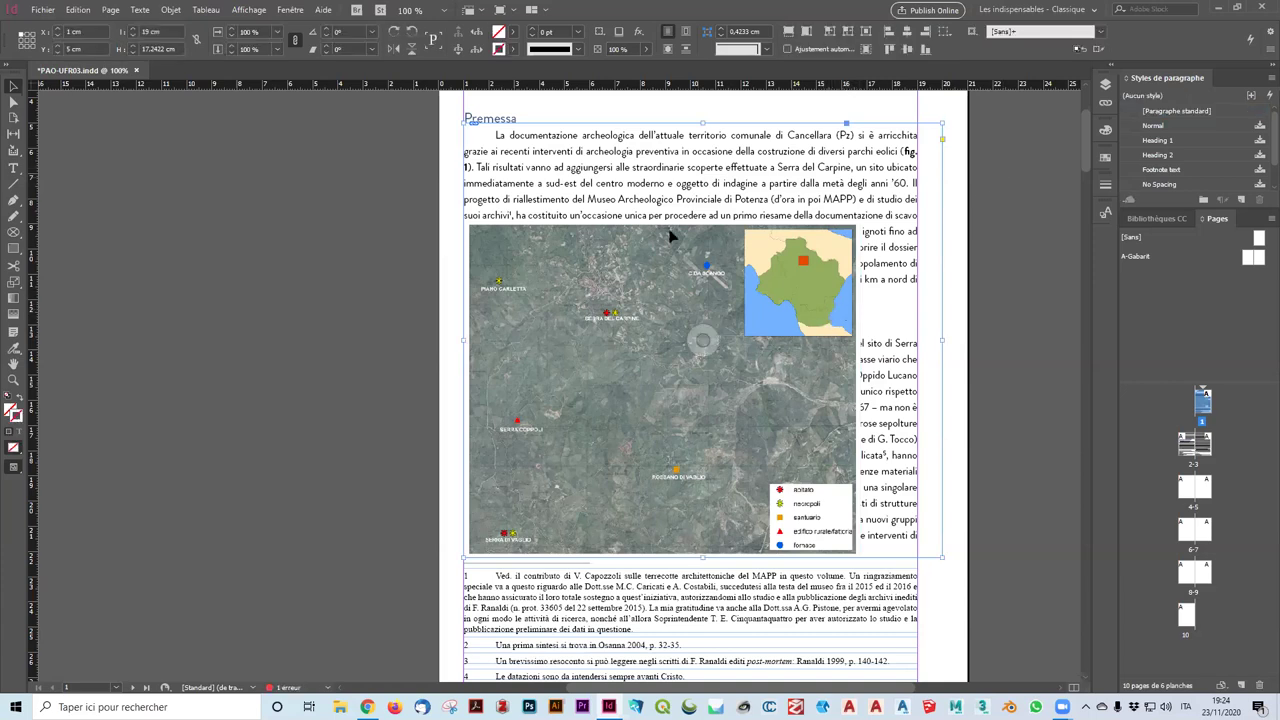
{"action": "left_click", "coordinate": [687, 358]}
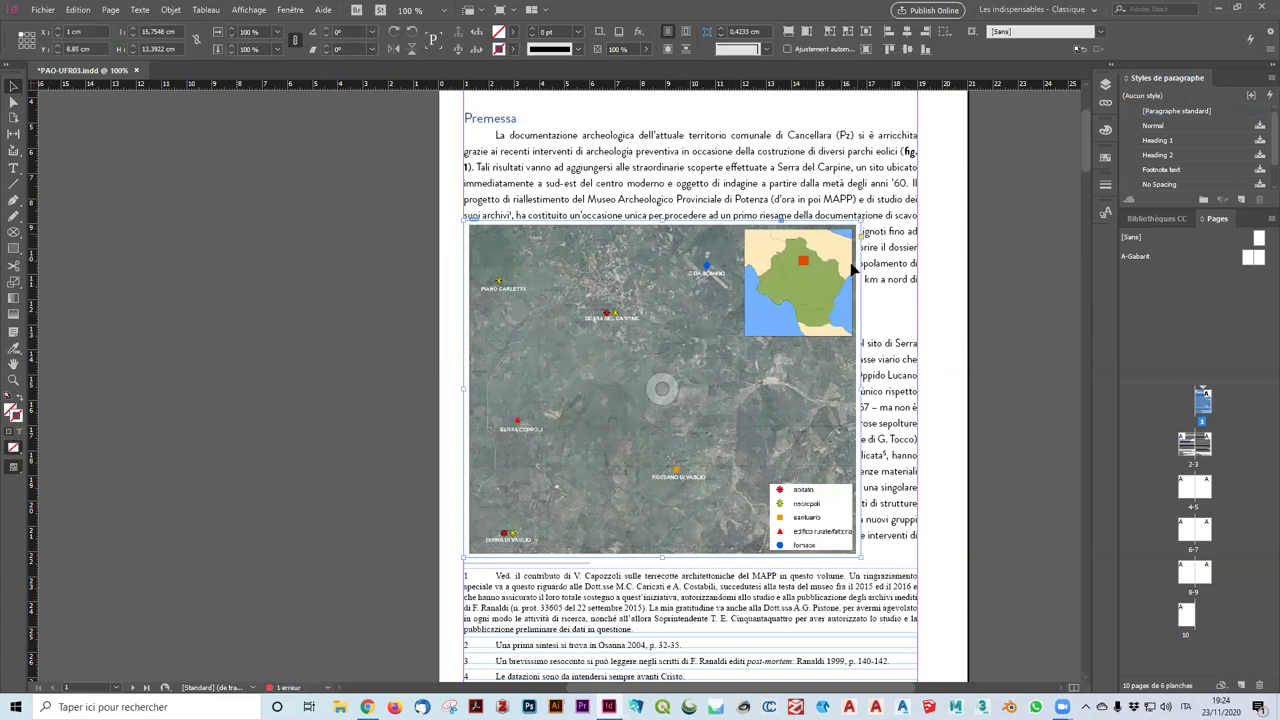
Enlarge only the figura_1 frame to about 18.8 × 17.6 cm without scaling the image inside it
{"action": "left_click_drag", "start_coordinate": [858, 228], "coordinate": [937, 115]}
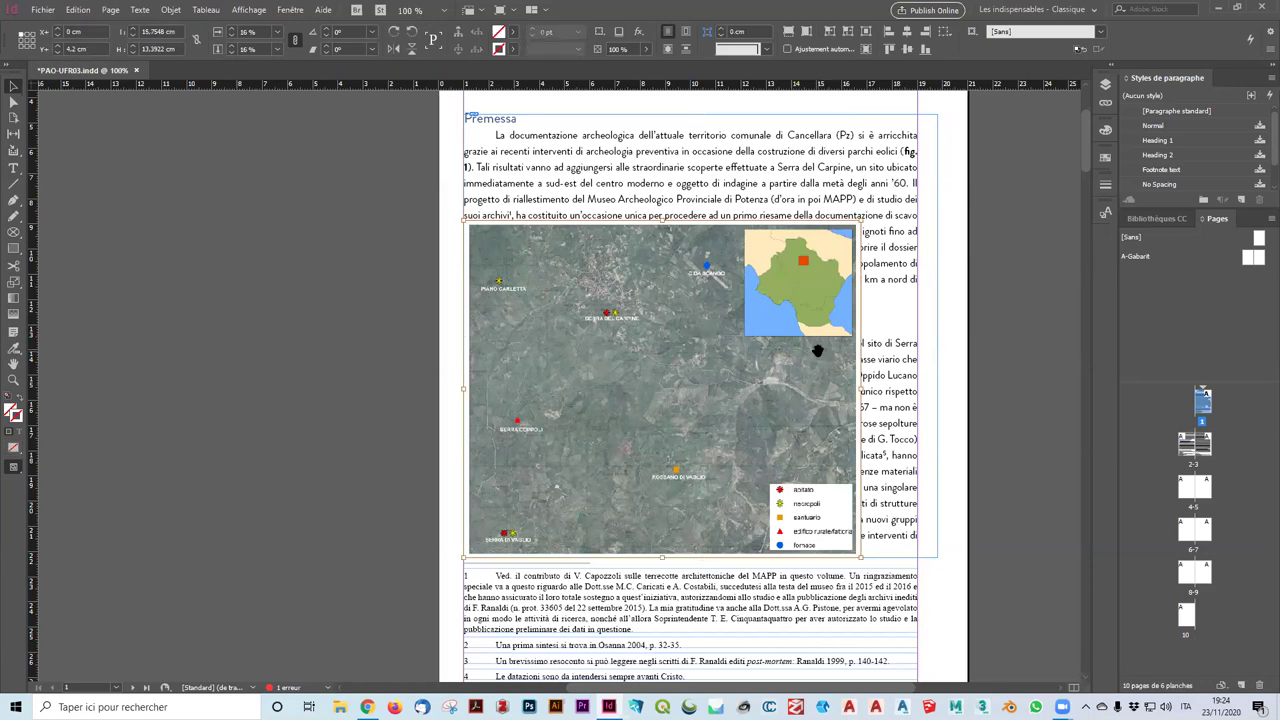
{"action": "left_click", "coordinate": [1034, 329]}
{"action": "left_click", "coordinate": [706, 349]}
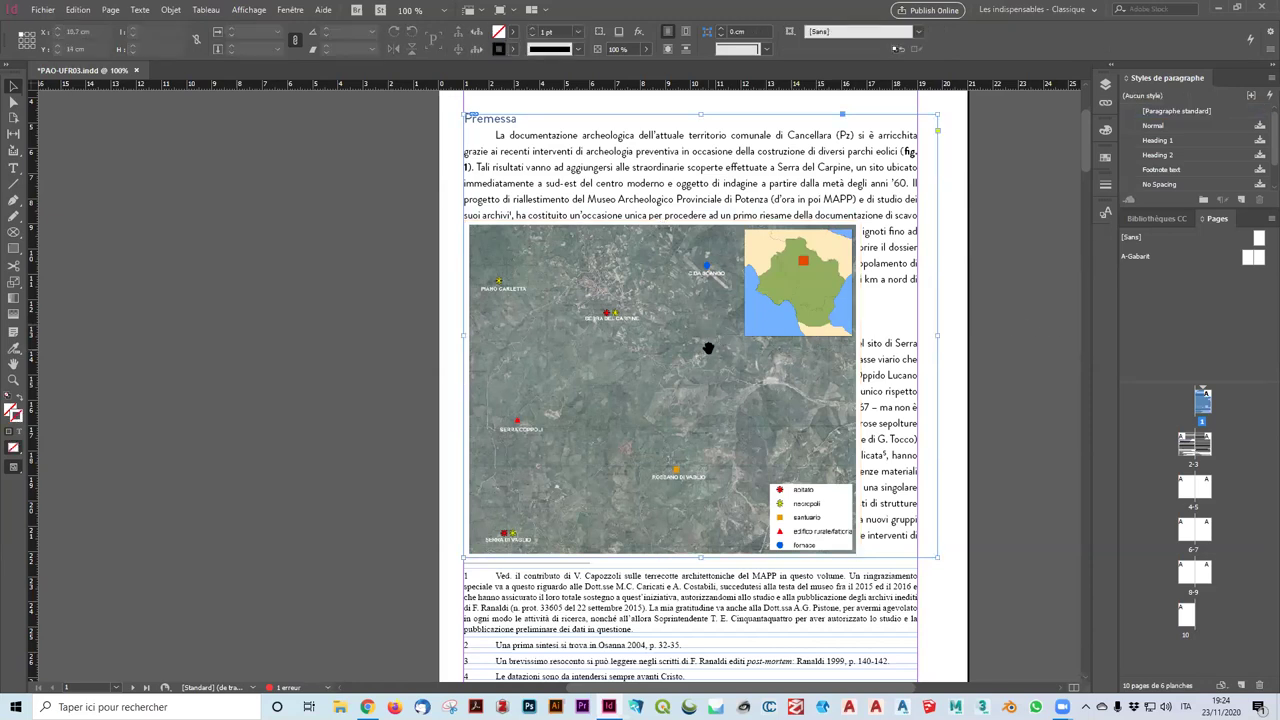
Reposition the map image inside its frame to an offset of about 1.3 cm horizontally and 2.8 cm vertically, undoing the moves beyond that
{"action": "double_click", "coordinate": [752, 375]}
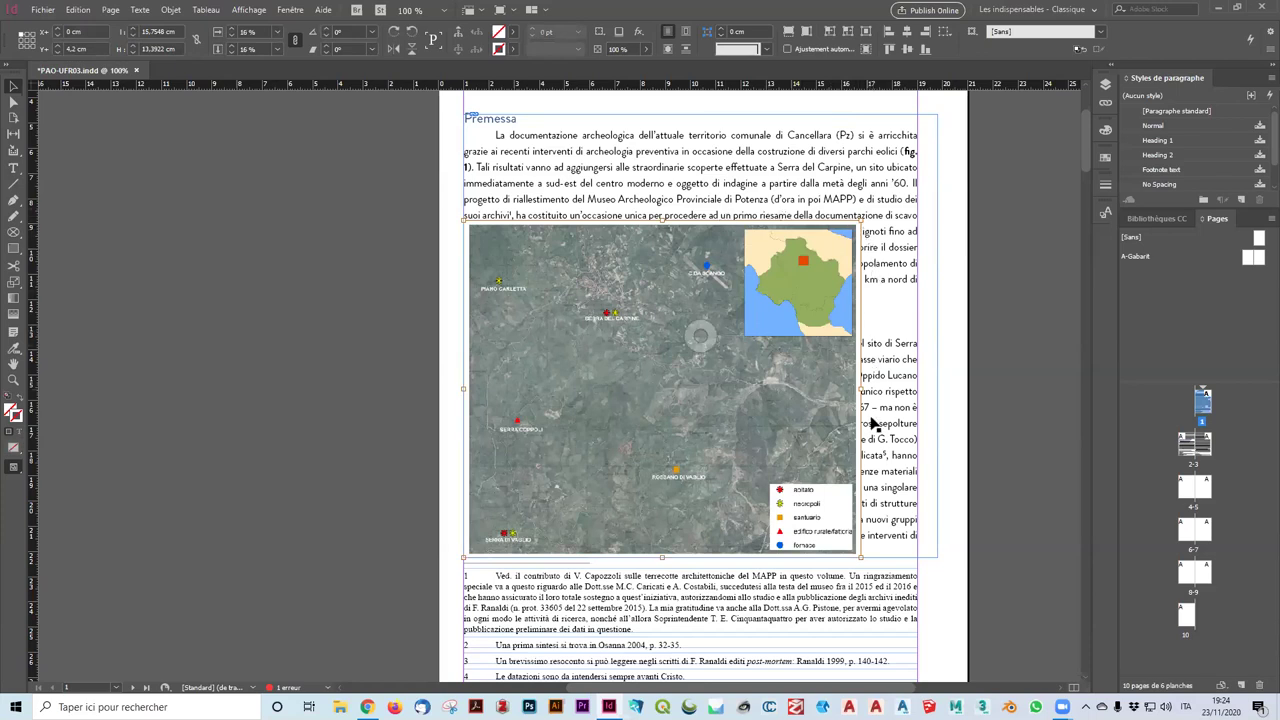
{"action": "left_click_drag", "start_coordinate": [707, 287], "coordinate": [722, 248]}
{"action": "key", "text": "ctrl+z"}
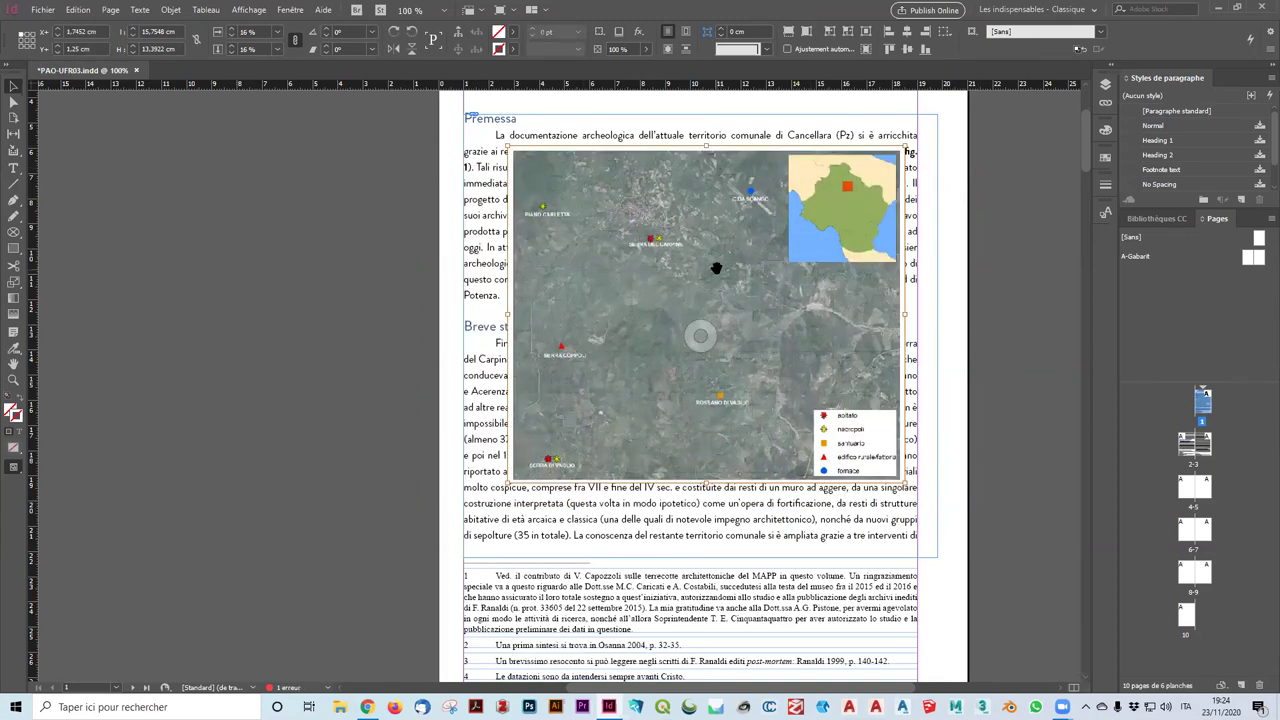
{"action": "left_click_drag", "start_coordinate": [718, 264], "coordinate": [830, 306]}
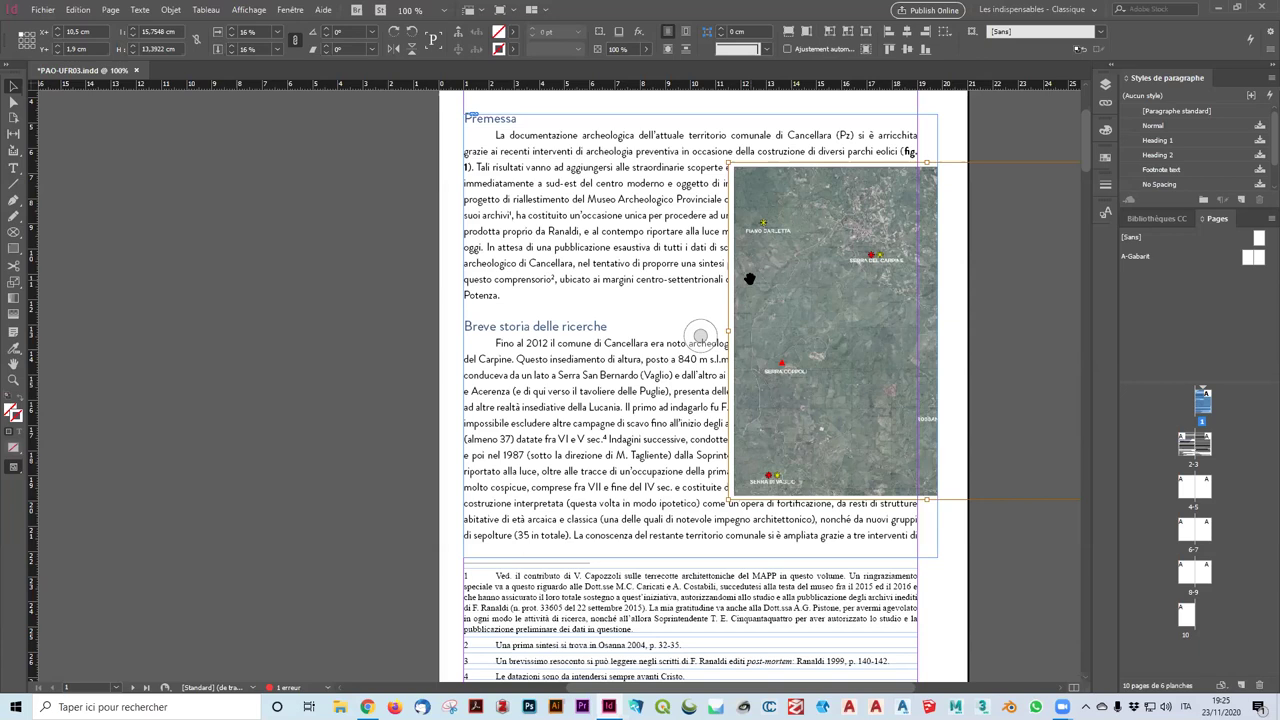
{"action": "key", "text": "ctrl+z"}
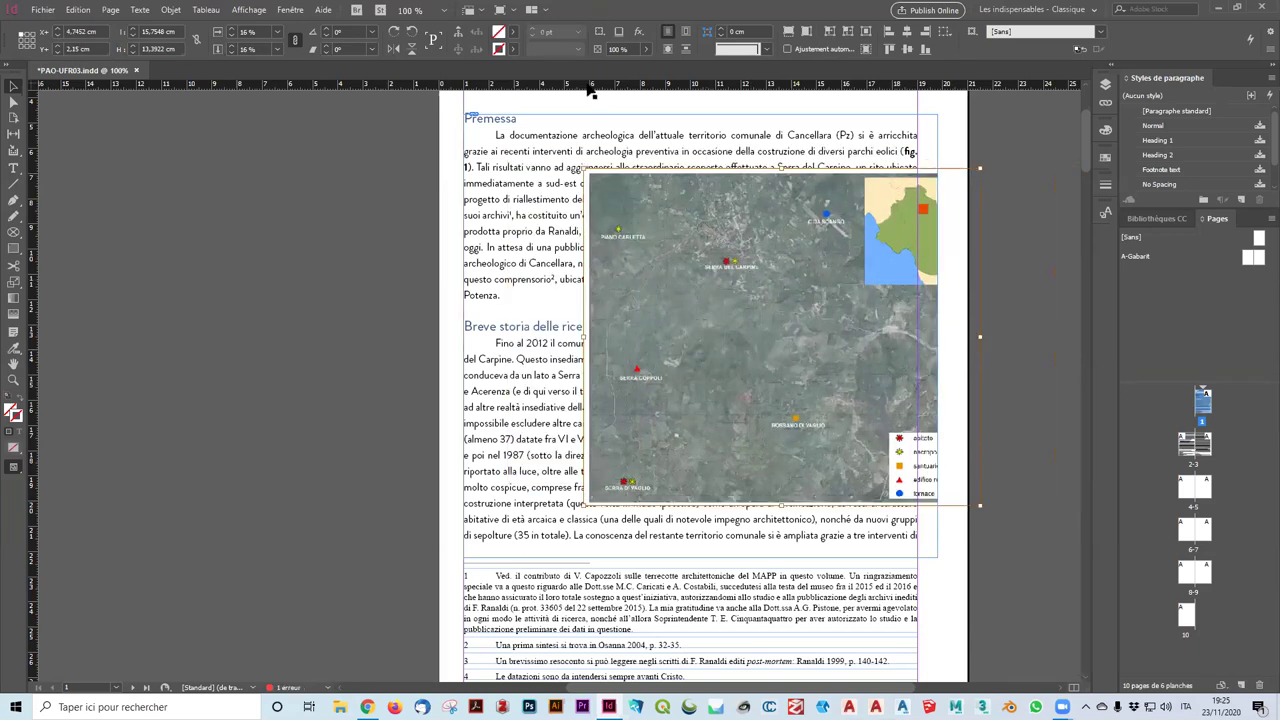
{"action": "key", "text": "ctrl+z"}
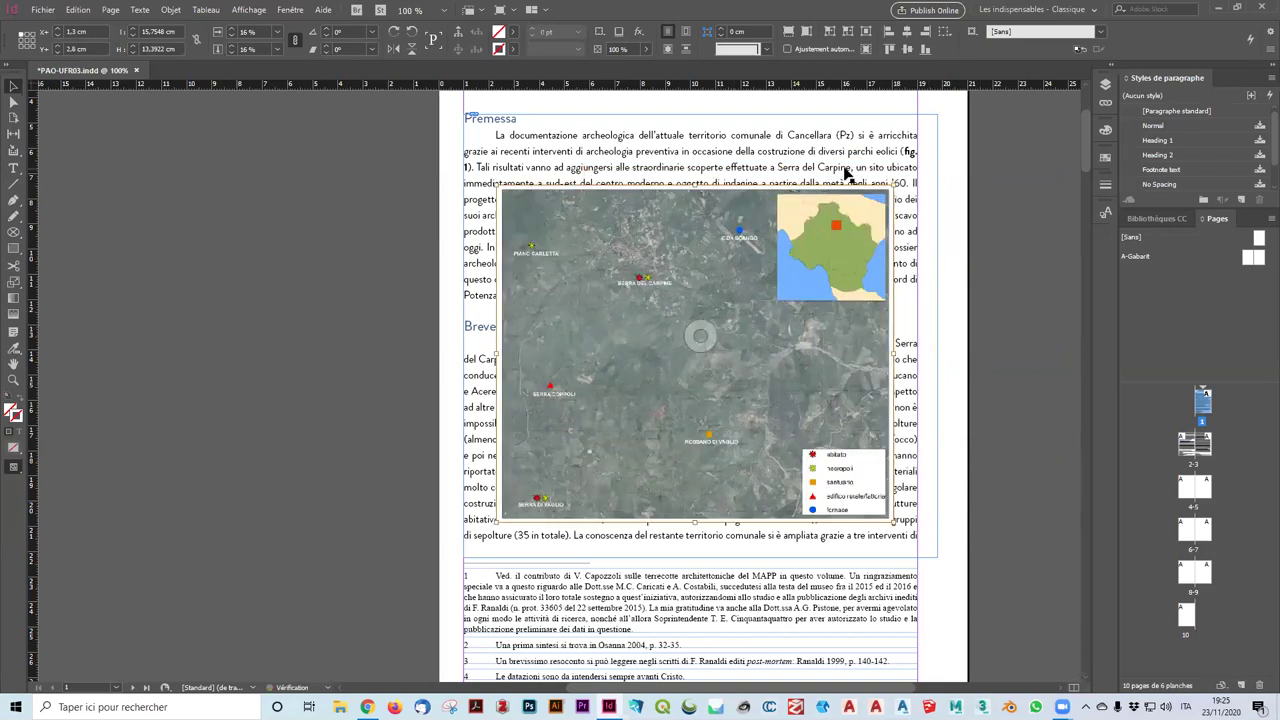
Try filling the figura_1 frame proportionally with the map image, undoing the fill each time
{"action": "left_click", "coordinate": [937, 213]}
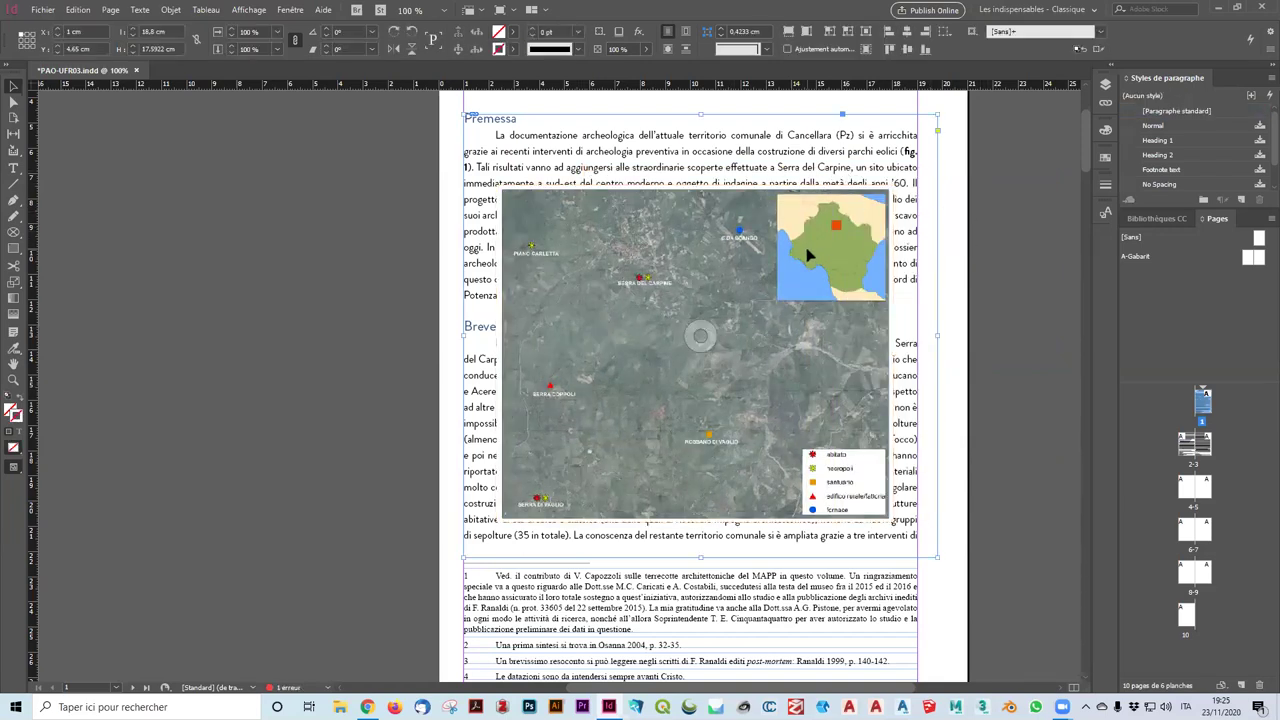
{"action": "left_click", "coordinate": [830, 31]}
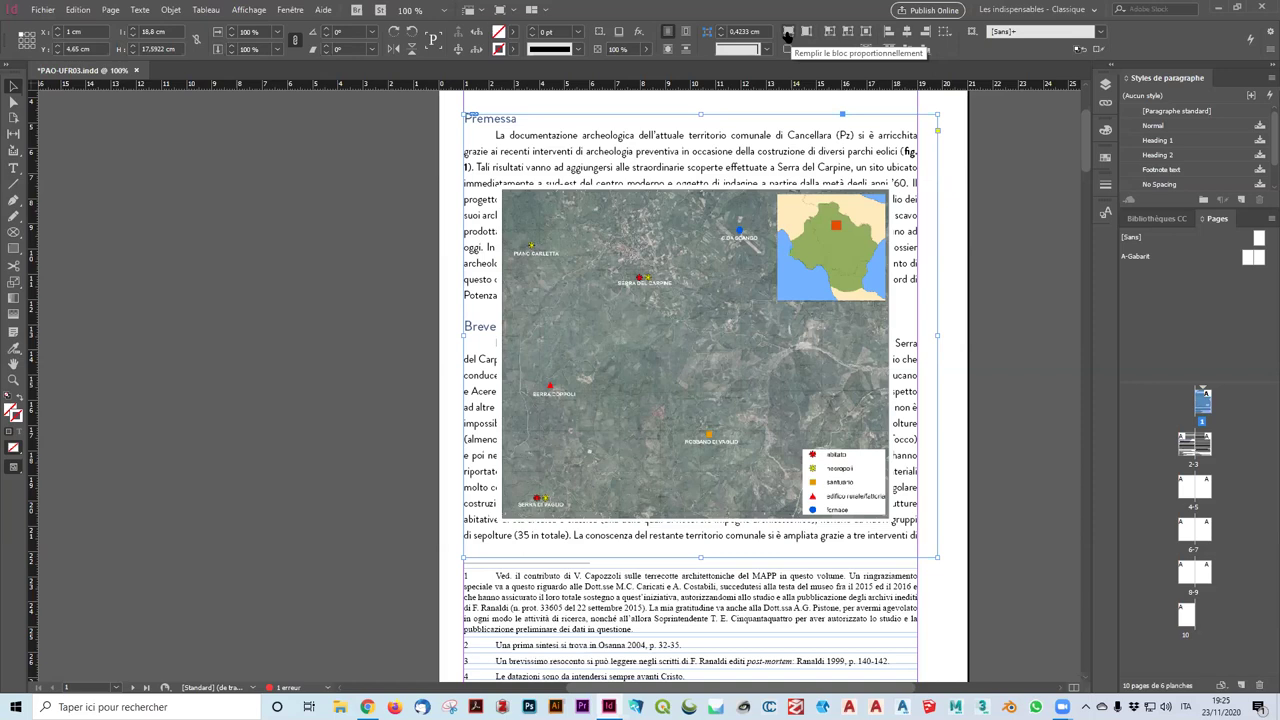
{"action": "left_click", "coordinate": [787, 31]}
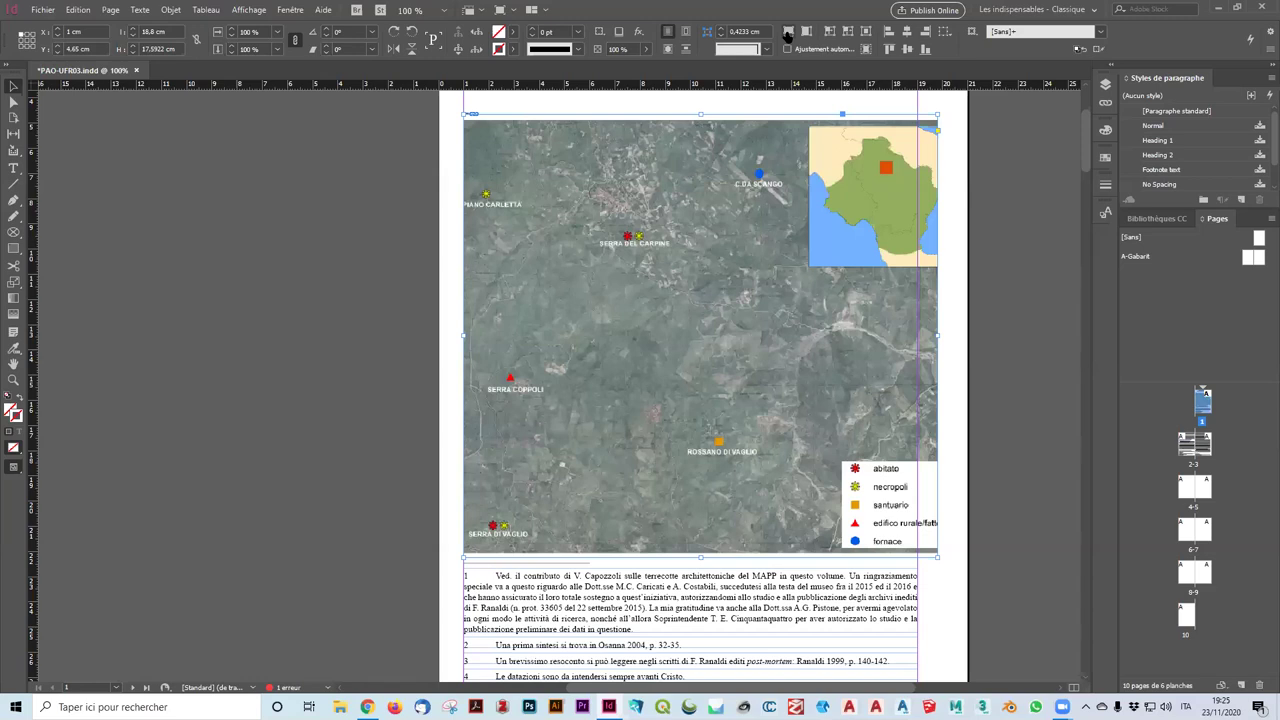
{"action": "key", "text": "ctrl+z"}
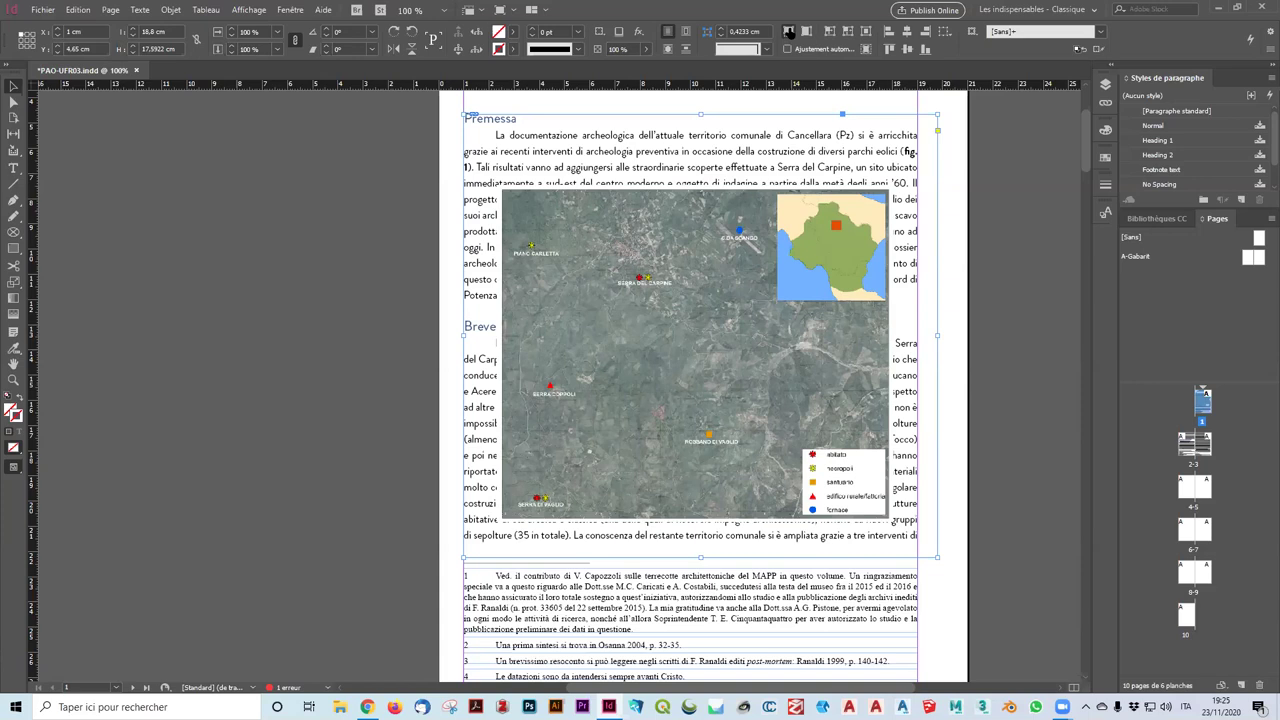
{"action": "left_click", "coordinate": [788, 31]}
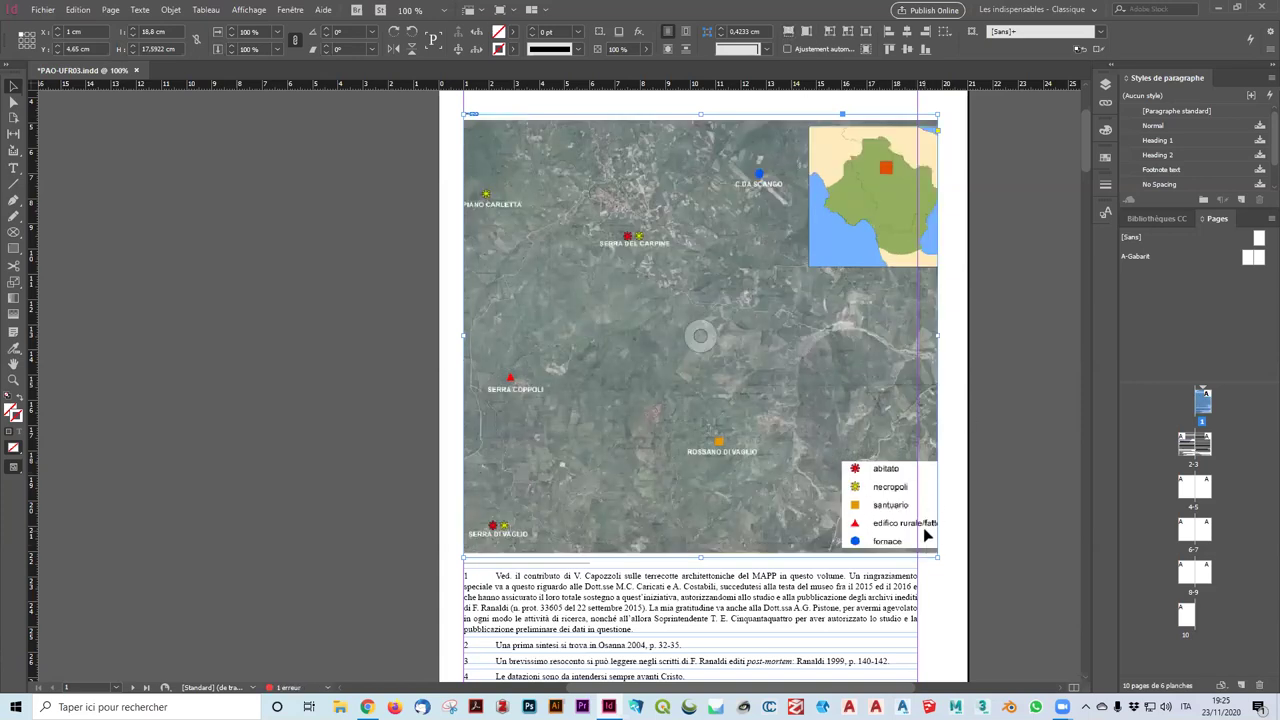
{"action": "key", "text": "ctrl+z"}
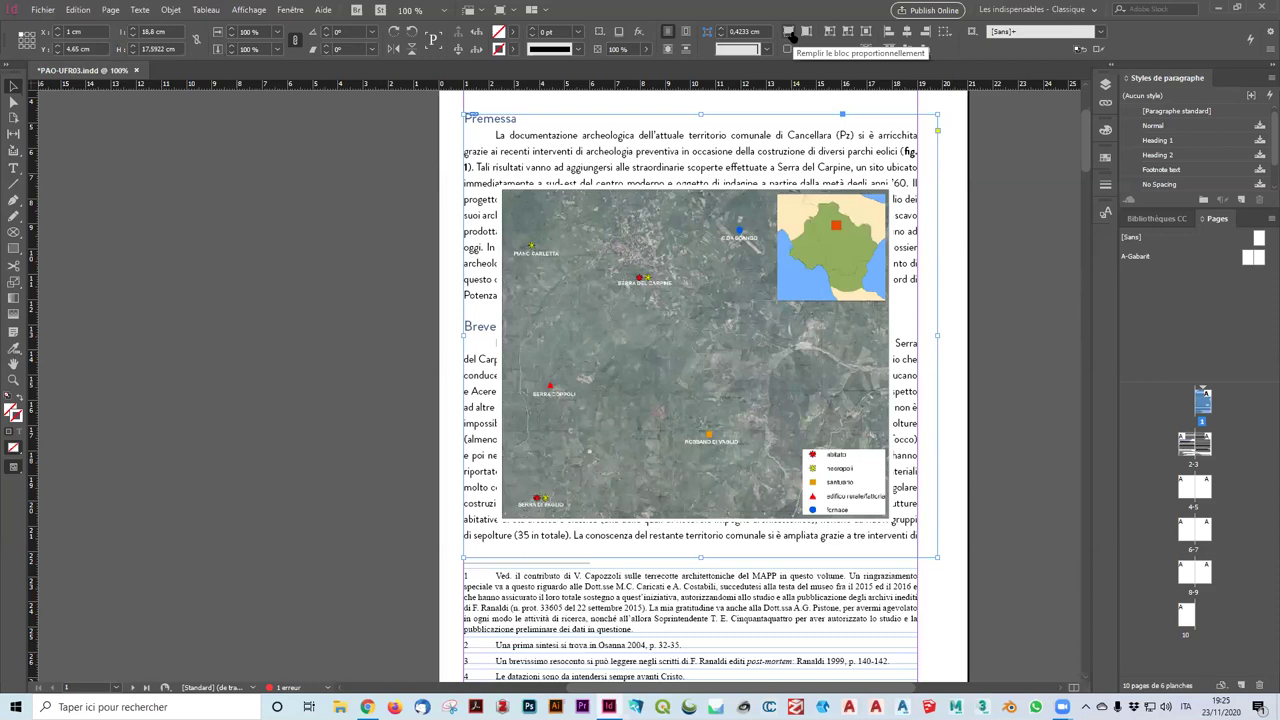
{"action": "left_click", "coordinate": [790, 34]}
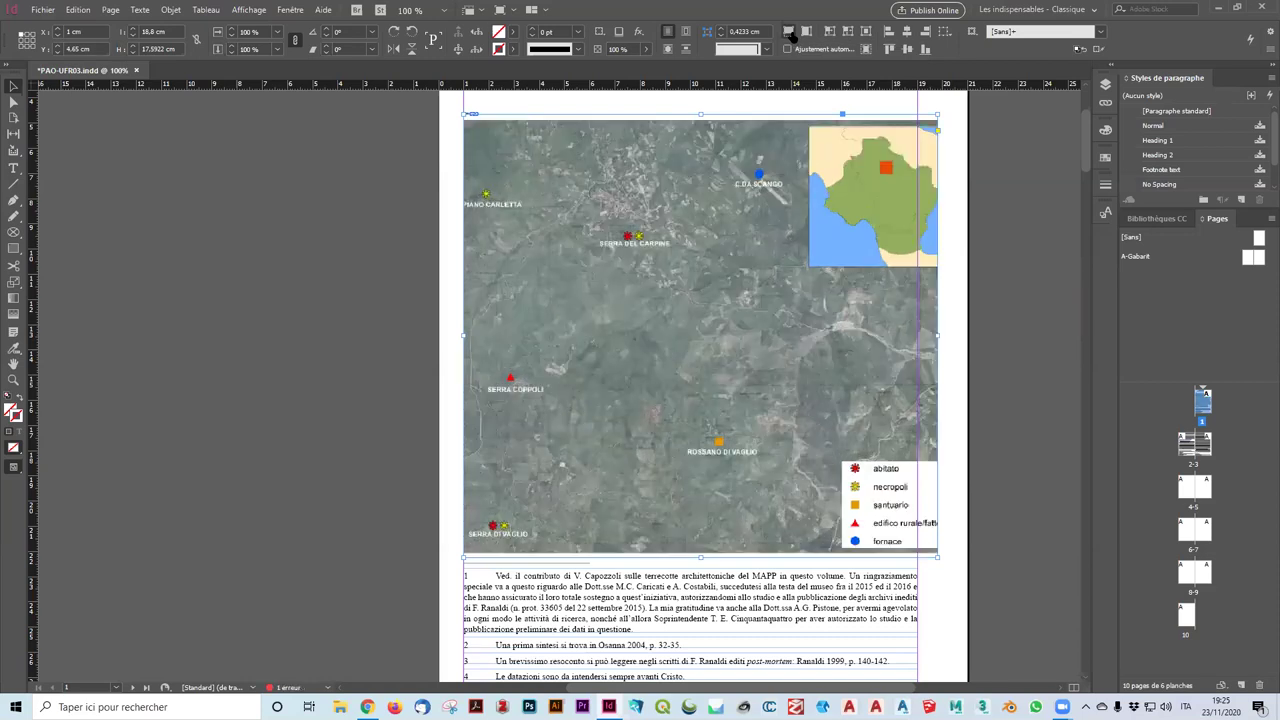
{"action": "key", "text": "ctrl+z"}
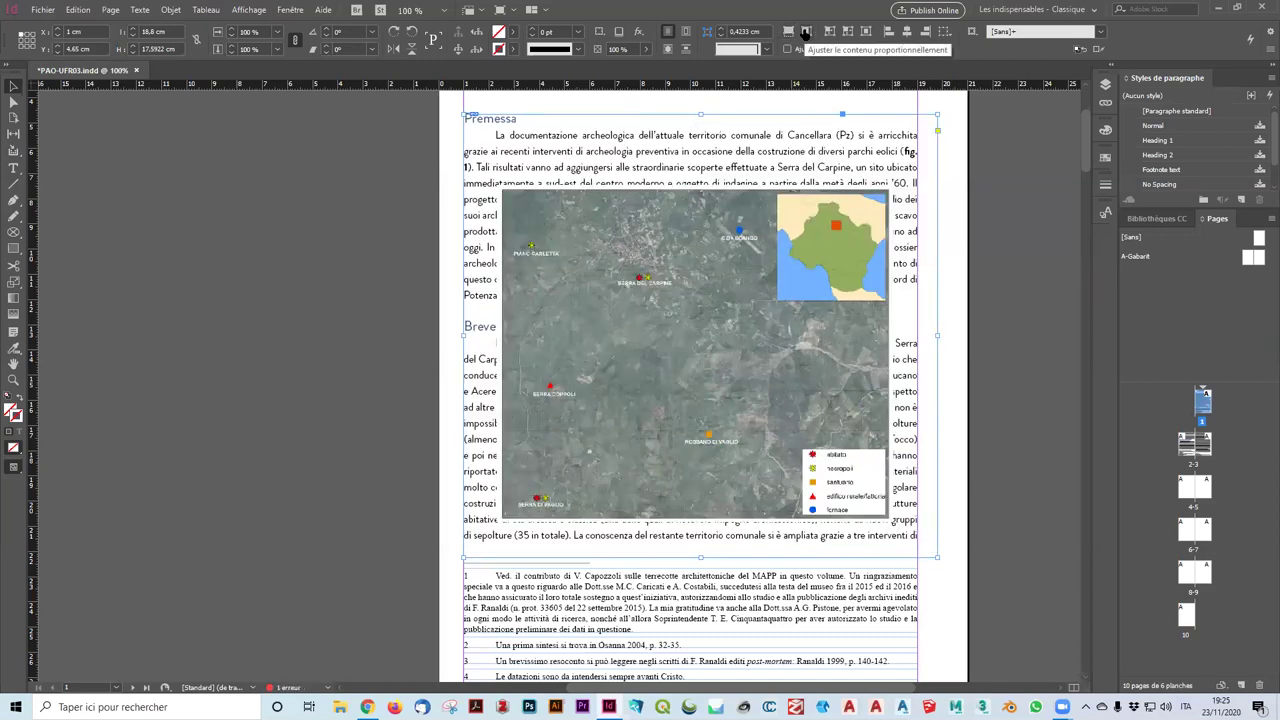
Fit the map image proportionally inside its frame, comparing it with the non-proportional fit to the frame and undoing that
{"action": "left_click", "coordinate": [806, 34]}
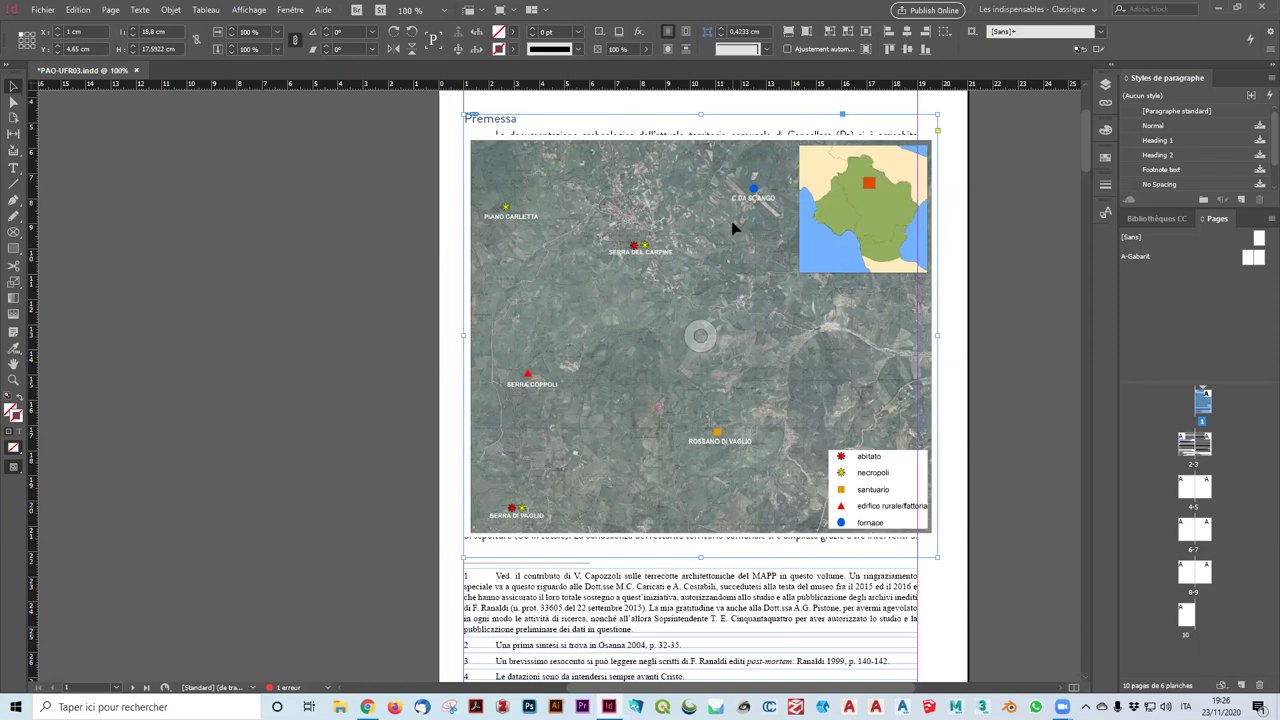
{"action": "key", "text": "ctrl+z"}
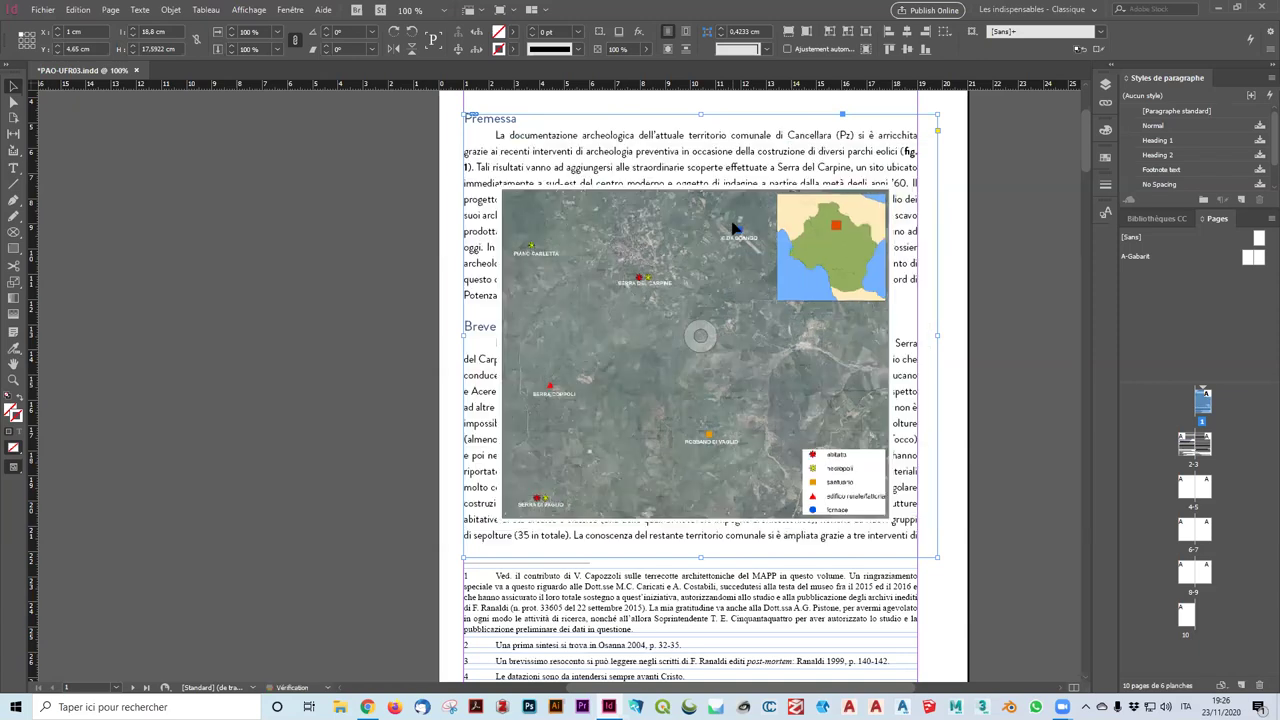
{"action": "left_click", "coordinate": [829, 31]}
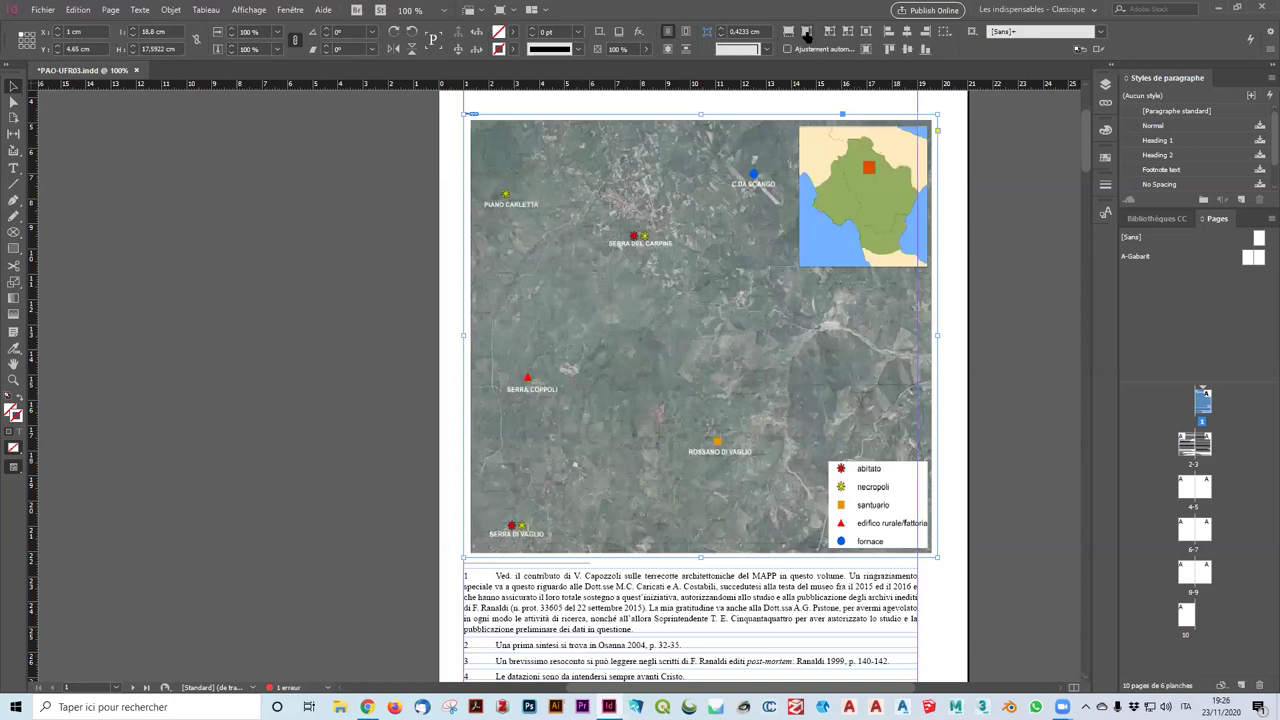
{"action": "left_click", "coordinate": [831, 31]}
{"action": "left_click", "coordinate": [831, 32]}
{"action": "left_click", "coordinate": [806, 32]}
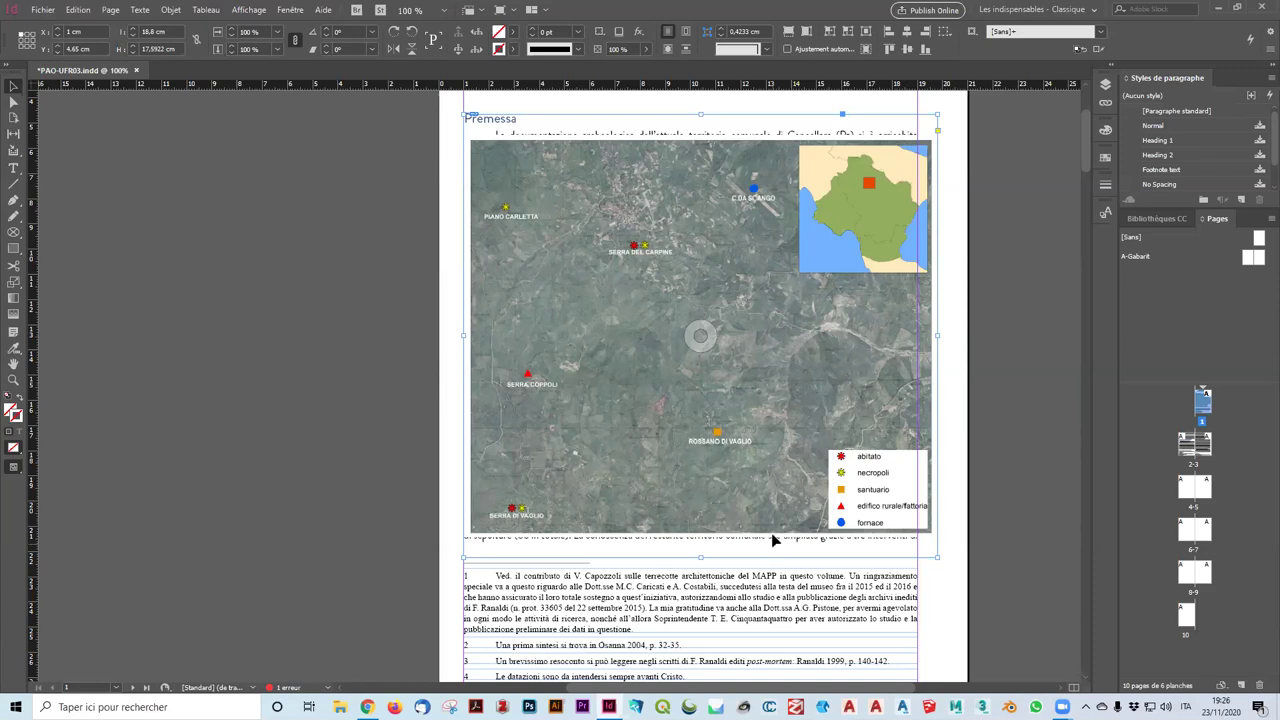
{"action": "left_click", "coordinate": [830, 35]}
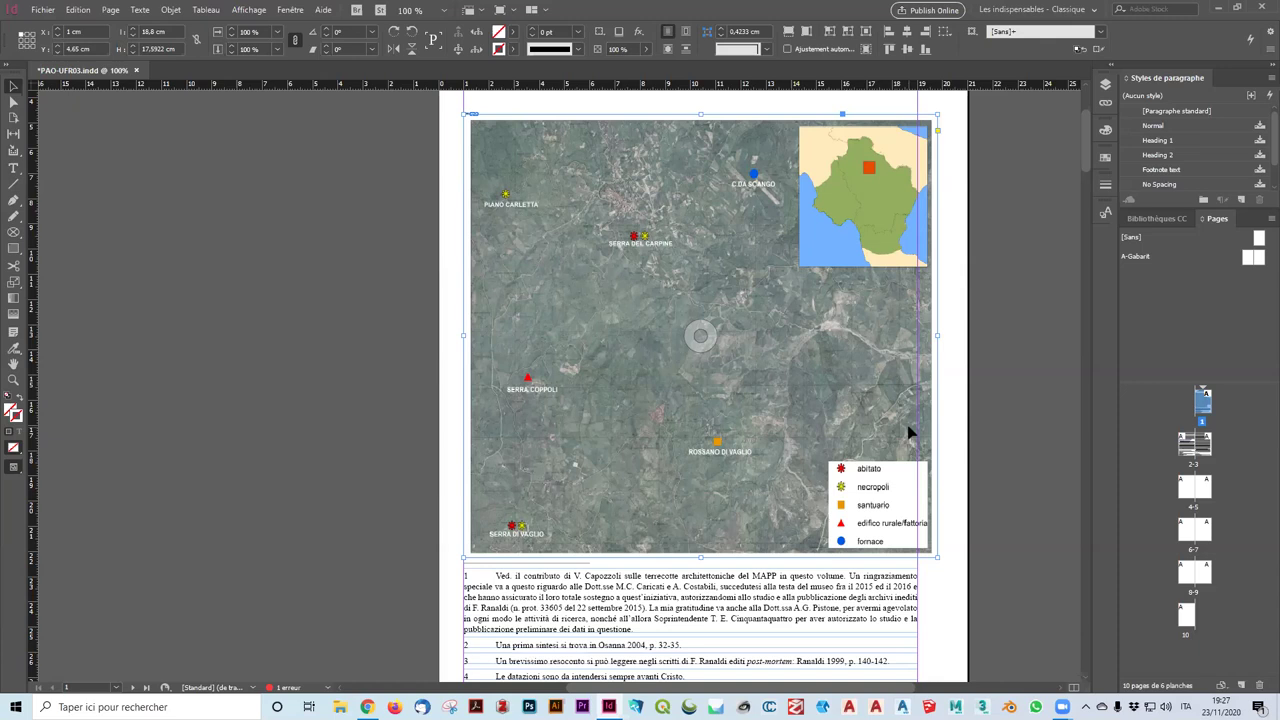
{"action": "key", "text": "ctrl+z"}
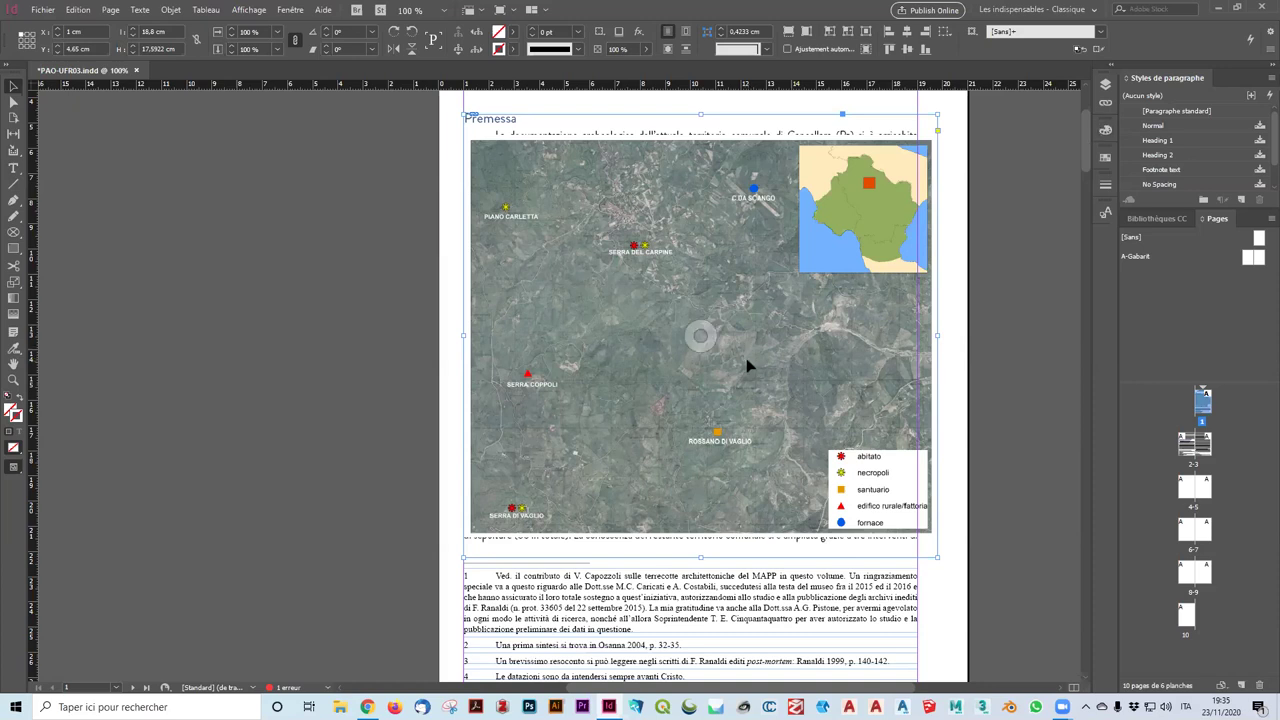
Display the link information of the placed figura_1.jpg
{"action": "left_click", "coordinate": [1103, 105]}
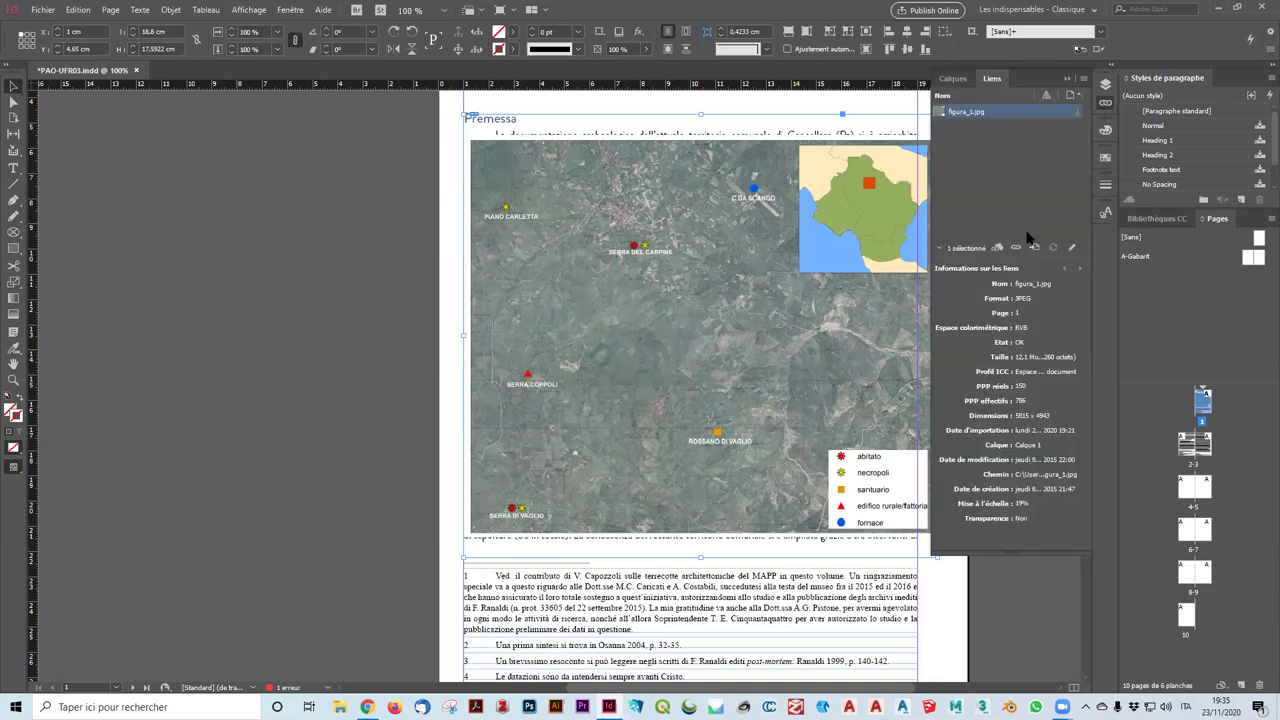
{"action": "left_click", "coordinate": [298, 10]}
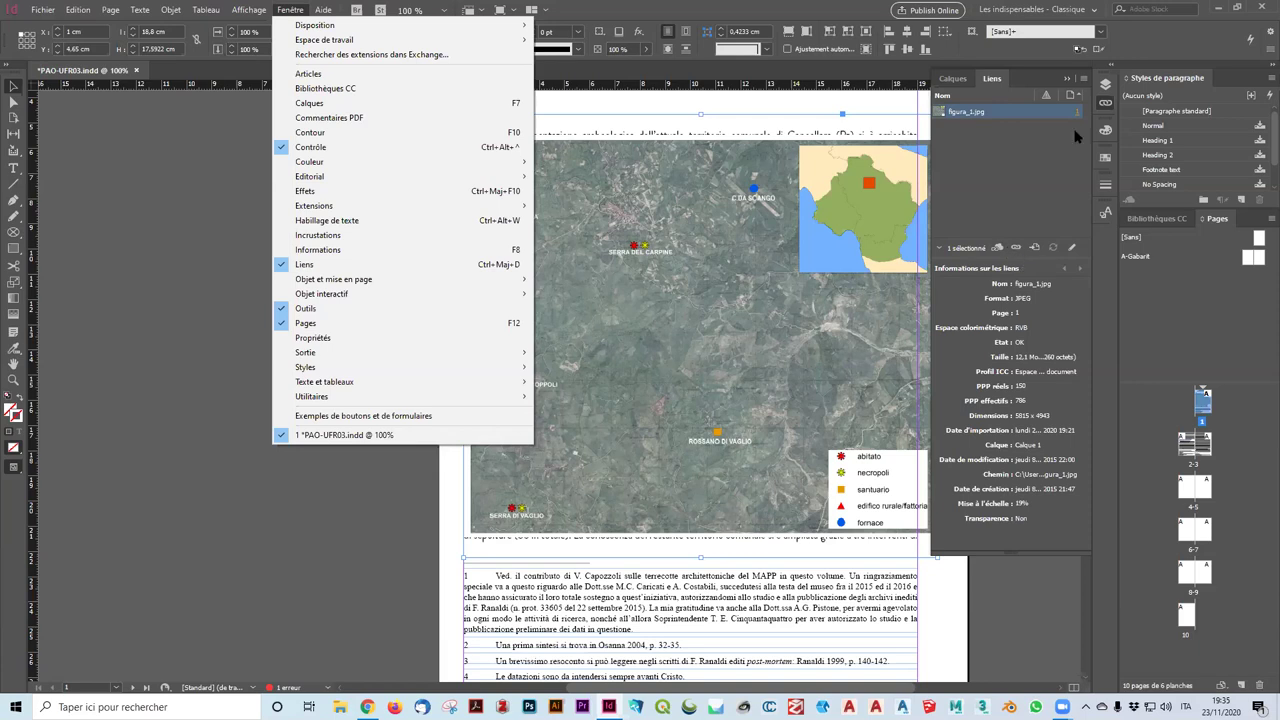
{"action": "left_click", "coordinate": [1028, 256]}
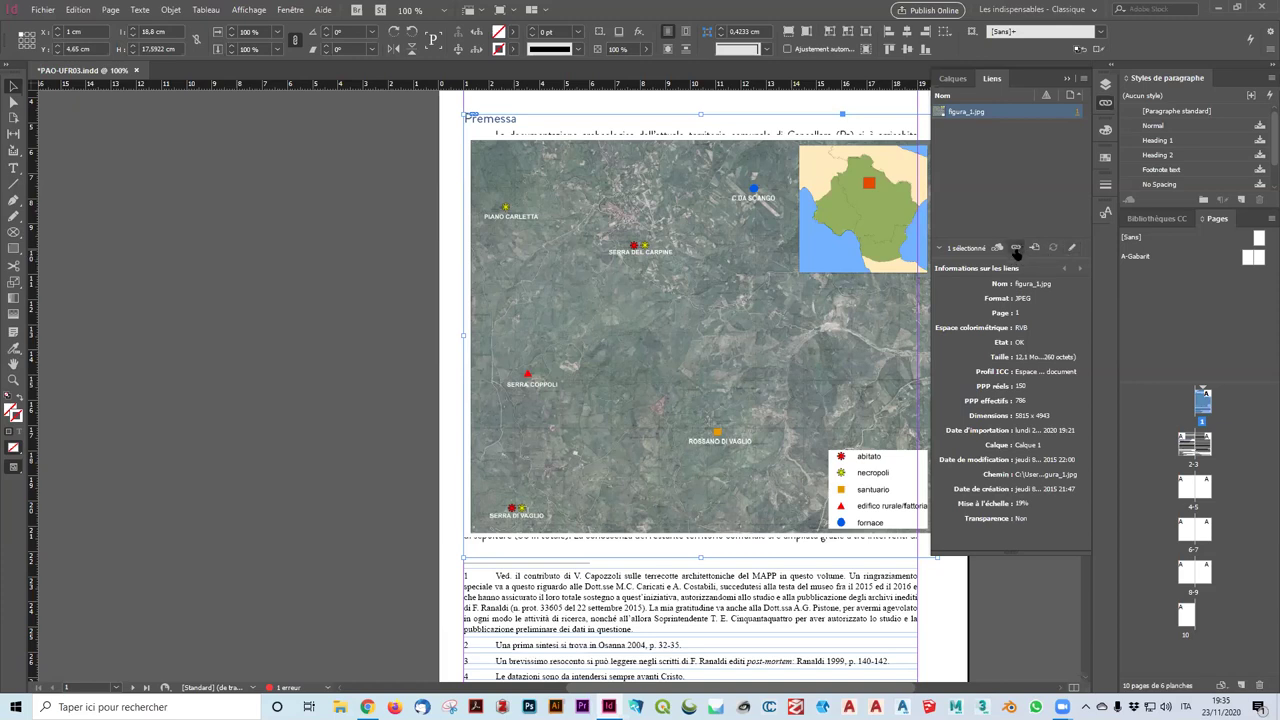
Open the relink file chooser for figura_1.jpg, cancel it, and call up the original image for editing
{"action": "left_click", "coordinate": [1016, 249]}
{"action": "left_click_drag", "start_coordinate": [648, 150], "coordinate": [896, 149]}
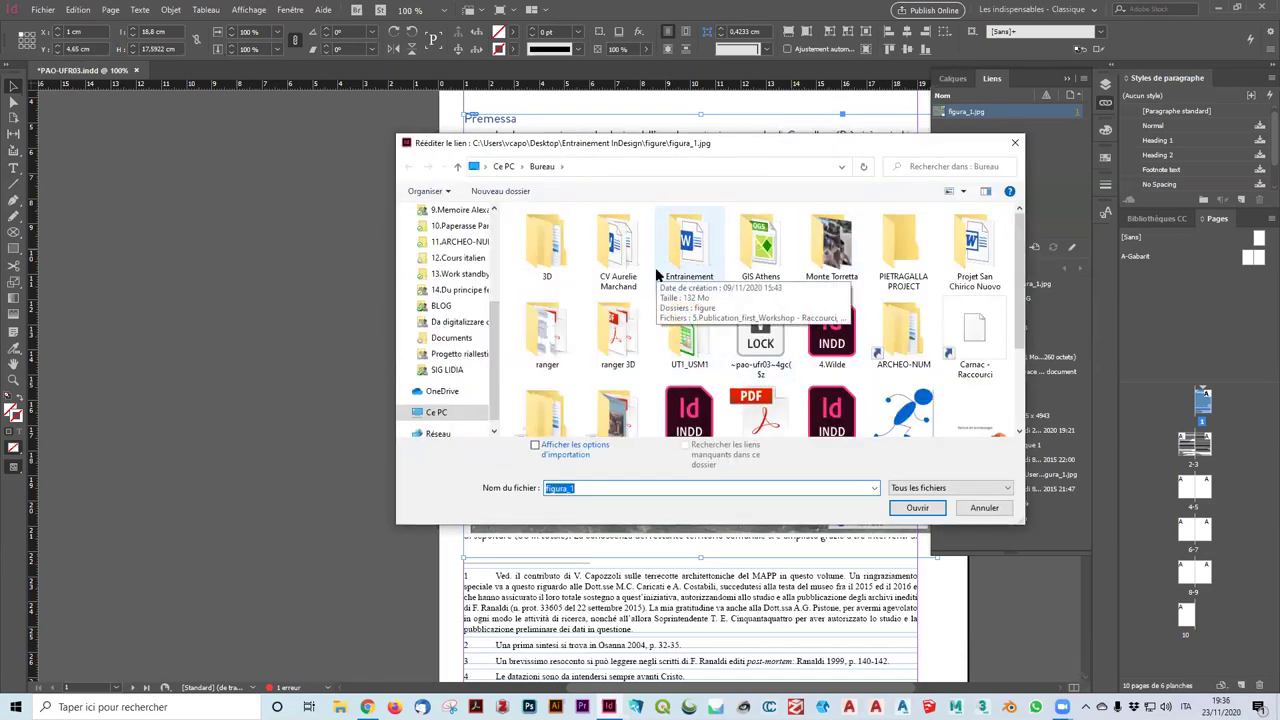
{"action": "left_click", "coordinate": [1015, 147]}
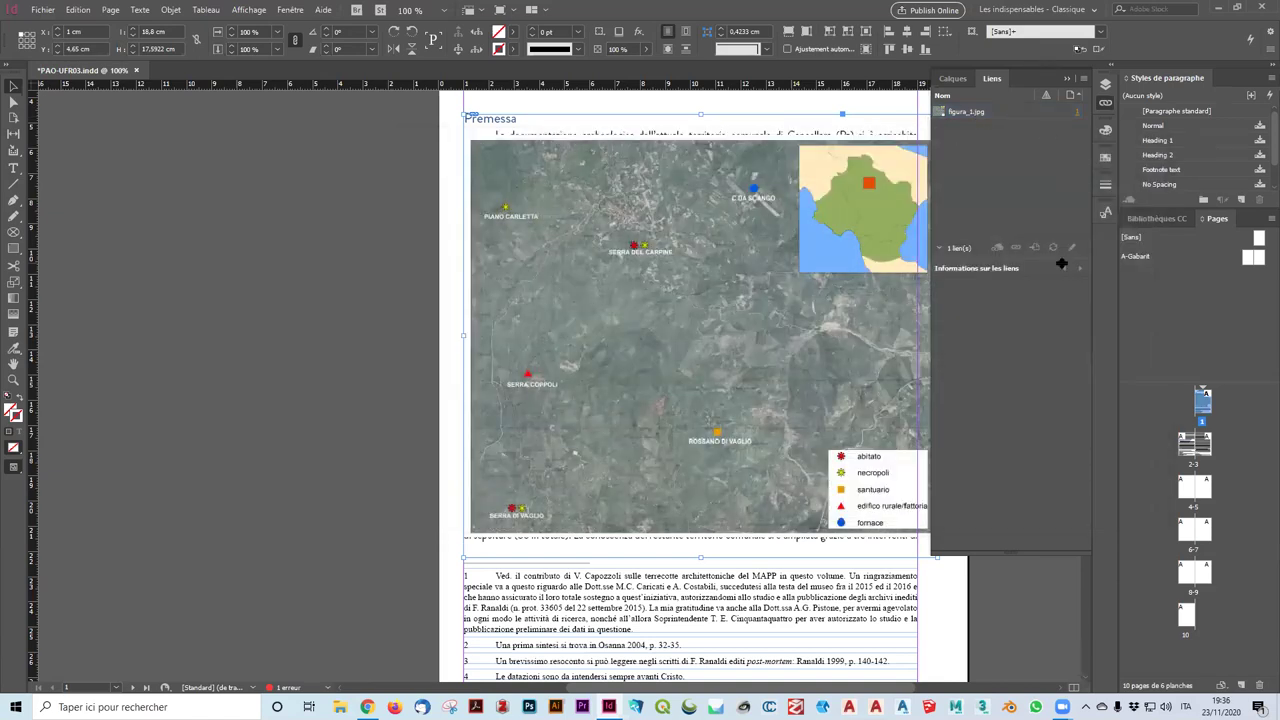
{"action": "left_click", "coordinate": [1033, 110]}
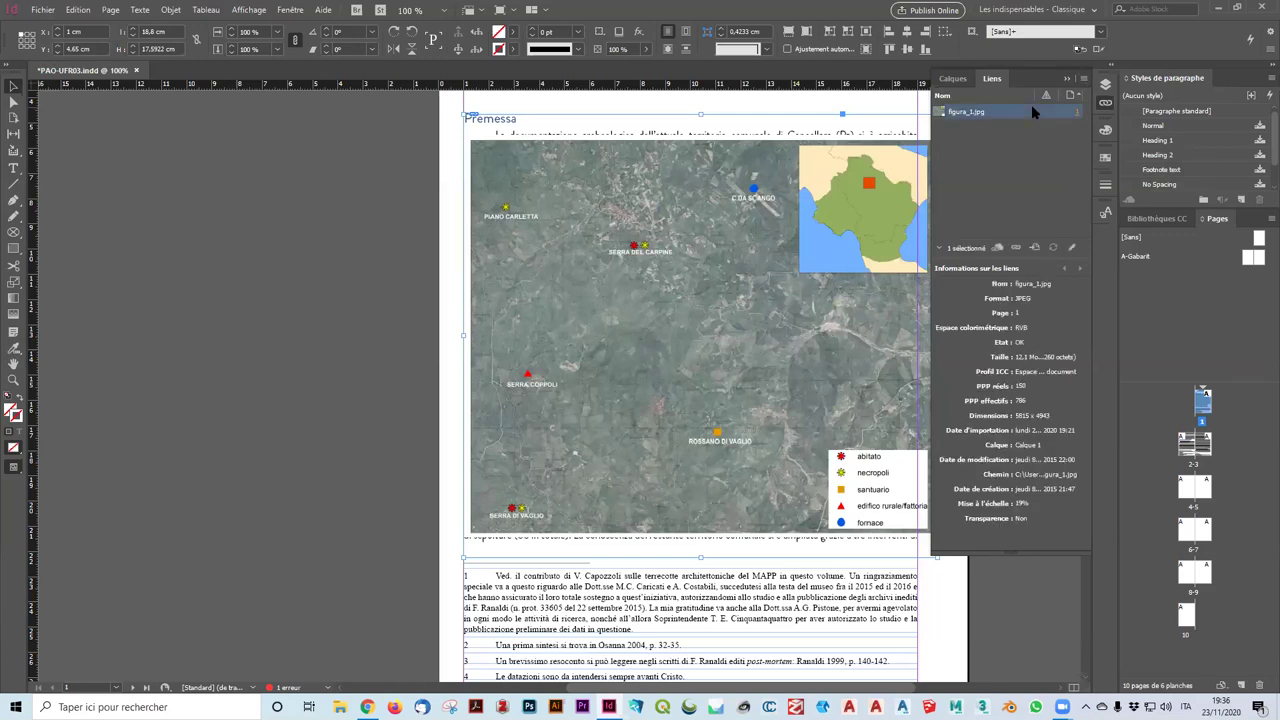
{"action": "left_click", "coordinate": [1073, 248]}
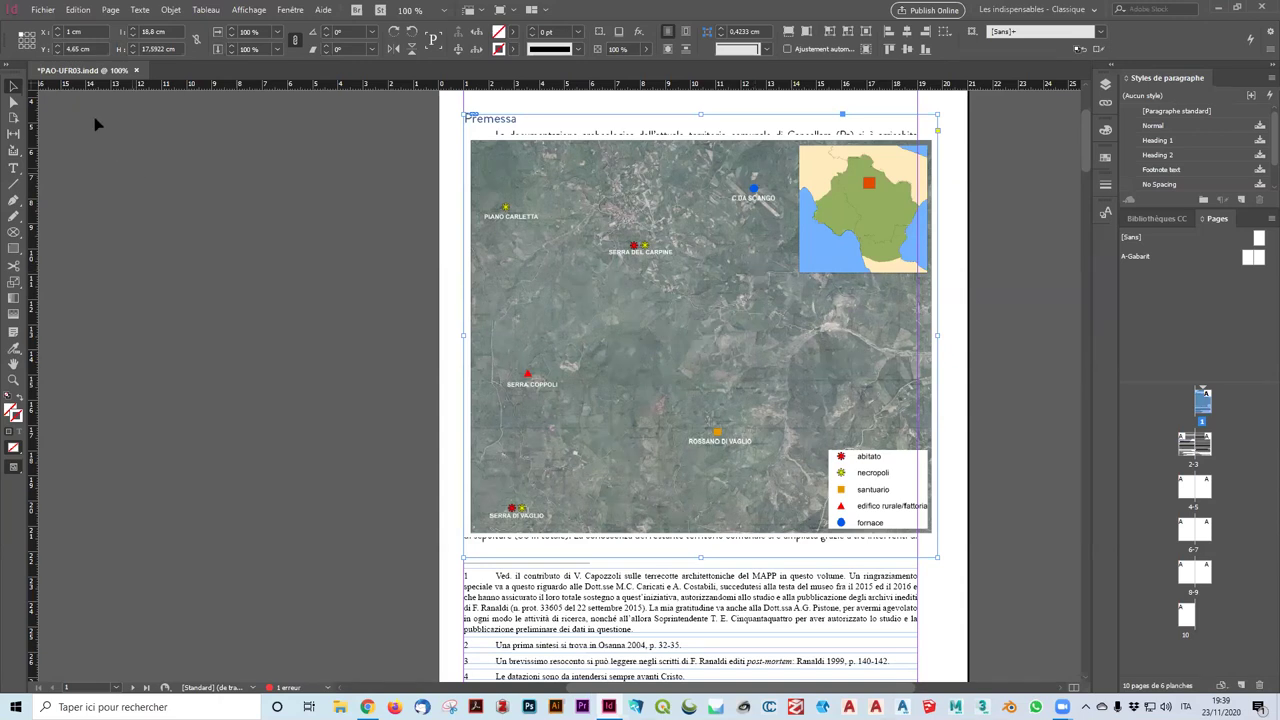
Try moving only the map image out of its frame and off the page with Direct Selection, then undo the moves
{"action": "left_click", "coordinate": [13, 101]}
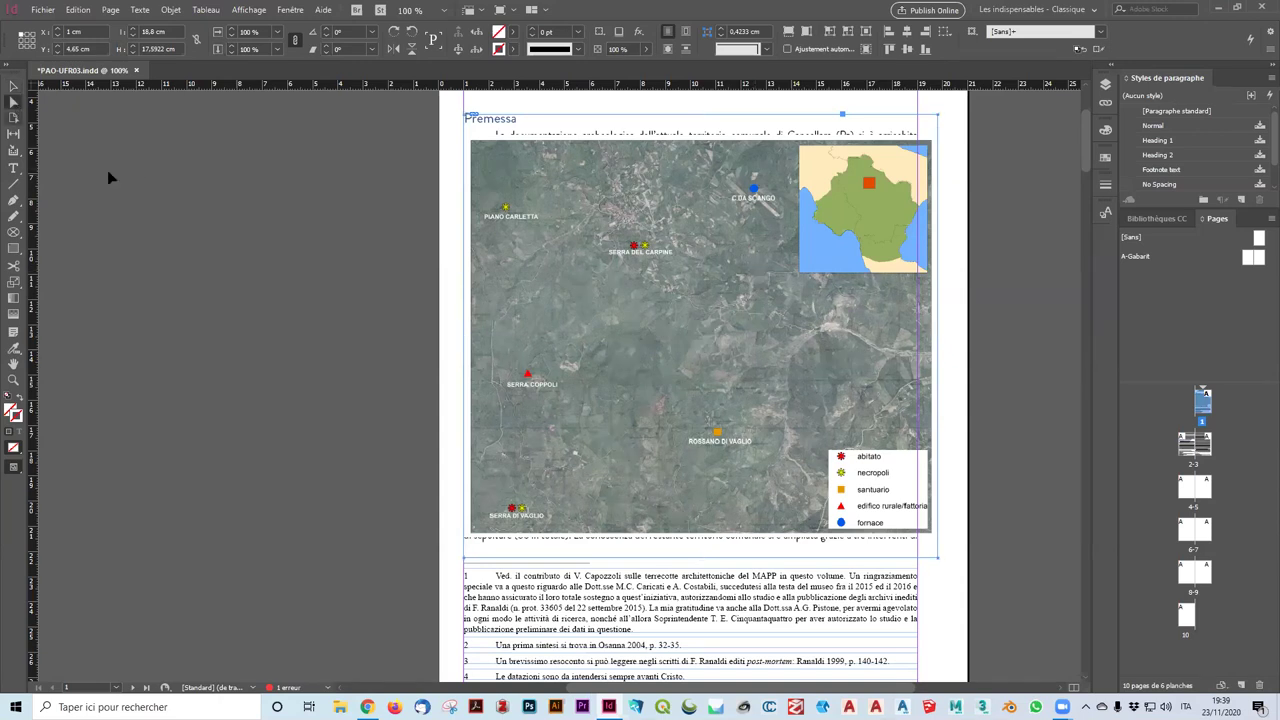
{"action": "left_click", "coordinate": [751, 296]}
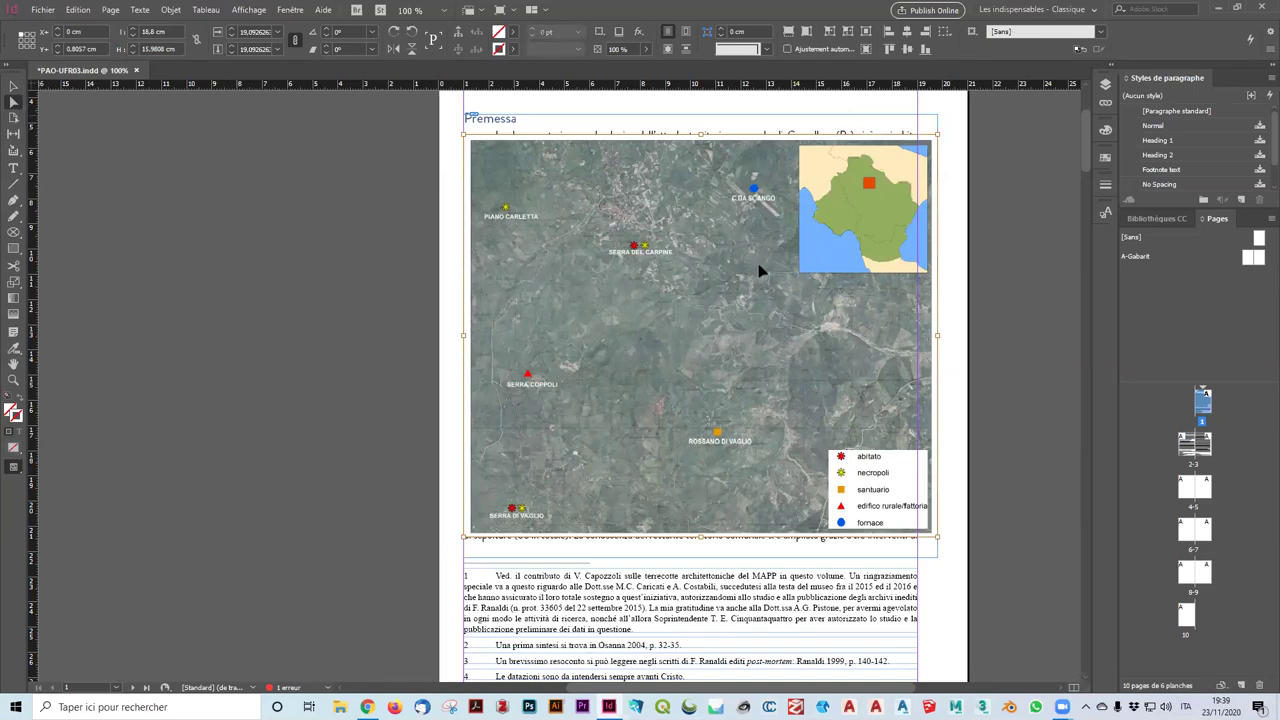
{"action": "left_click", "coordinate": [621, 213]}
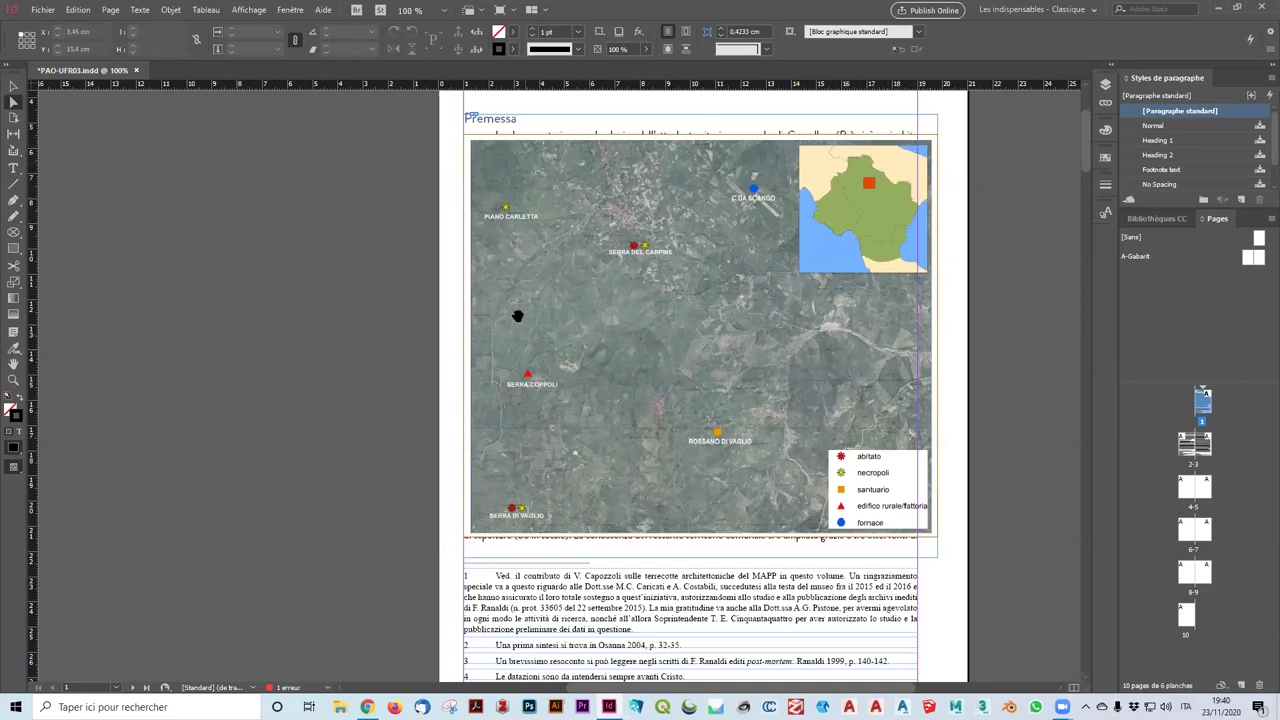
{"action": "left_click", "coordinate": [615, 315]}
{"action": "left_click_drag", "start_coordinate": [720, 280], "coordinate": [343, 305]}
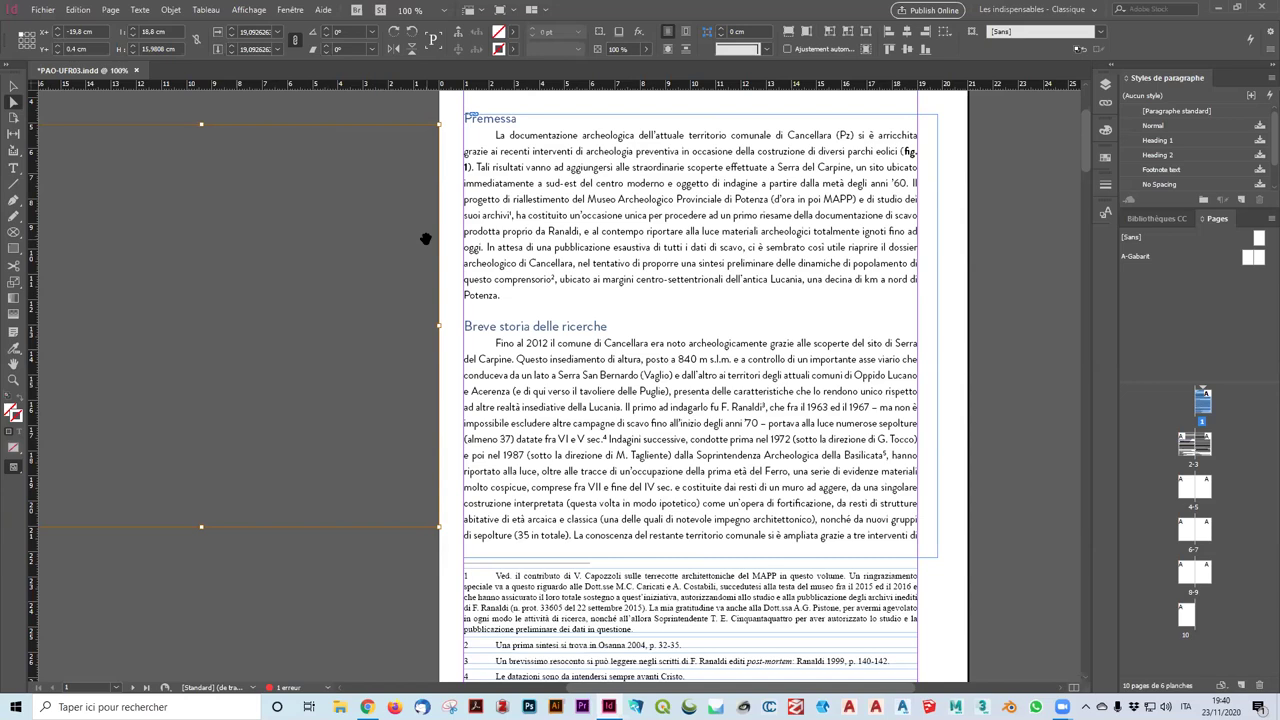
{"action": "key", "text": "ctrl+z"}
{"action": "key", "text": "ctrl+z"}
{"action": "key", "text": "ctrl+z"}
{"action": "key", "text": "ctrl+z"}
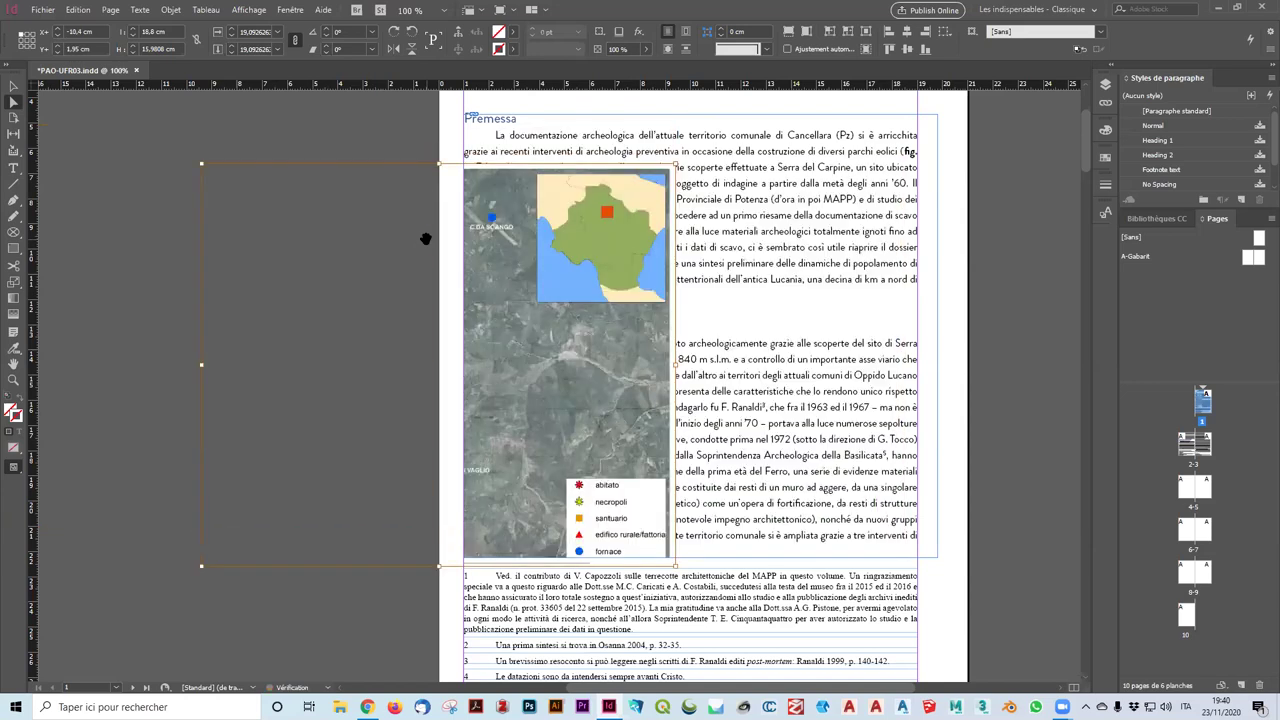
{"action": "key", "text": "ctrl+z"}
{"action": "key", "text": "ctrl+z"}
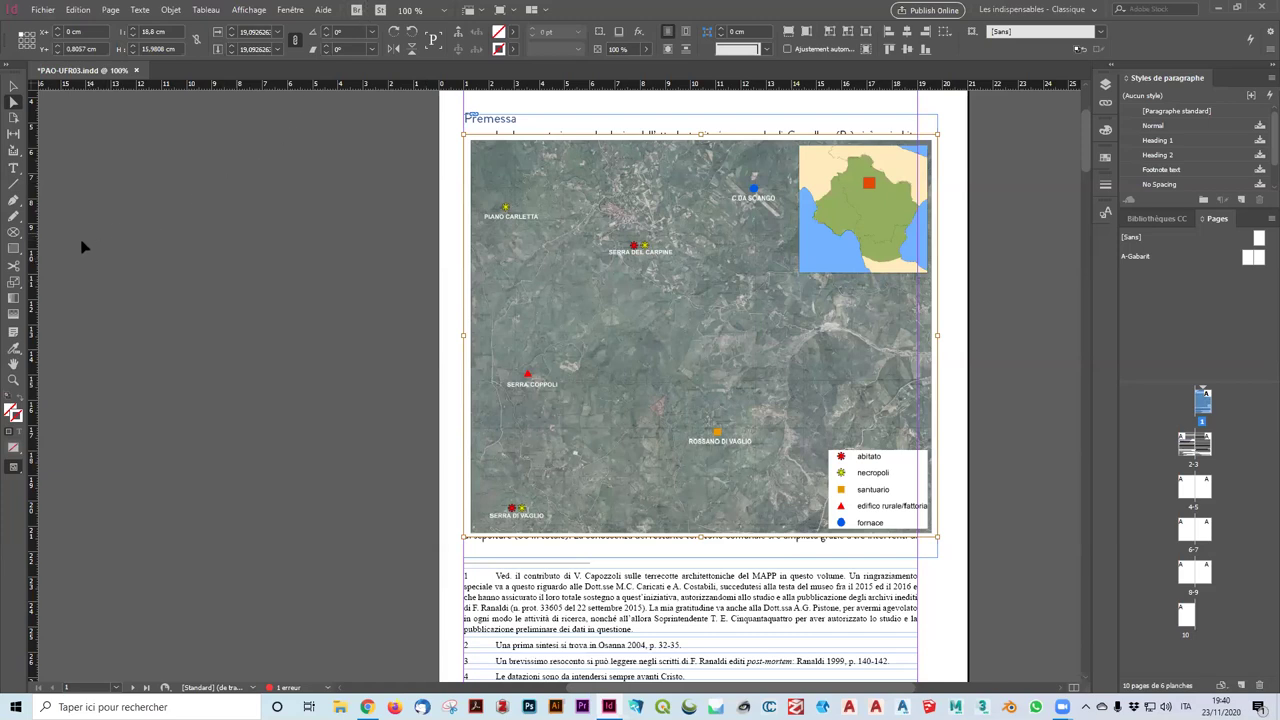
Try distorting the map image with the Shear tool to about 3.8° rotation and -0.6° shear, then undo the distortion
{"action": "left_click", "coordinate": [14, 285]}
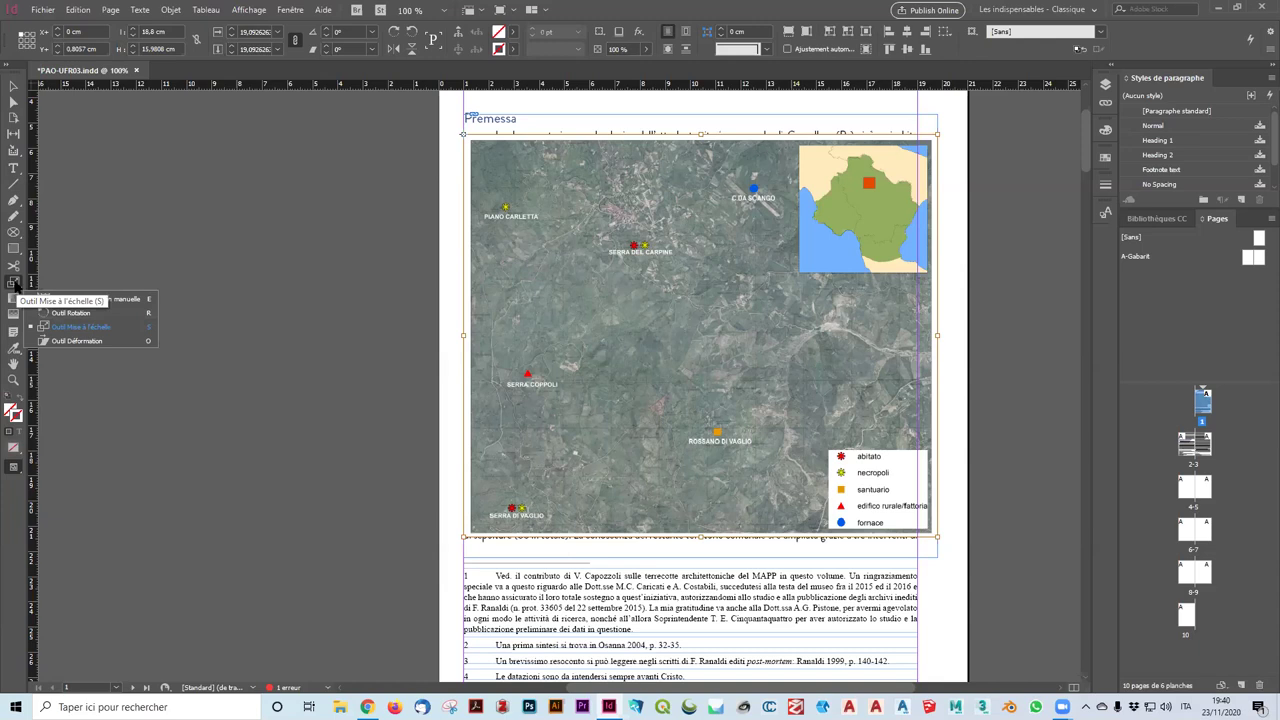
{"action": "left_click", "coordinate": [90, 313]}
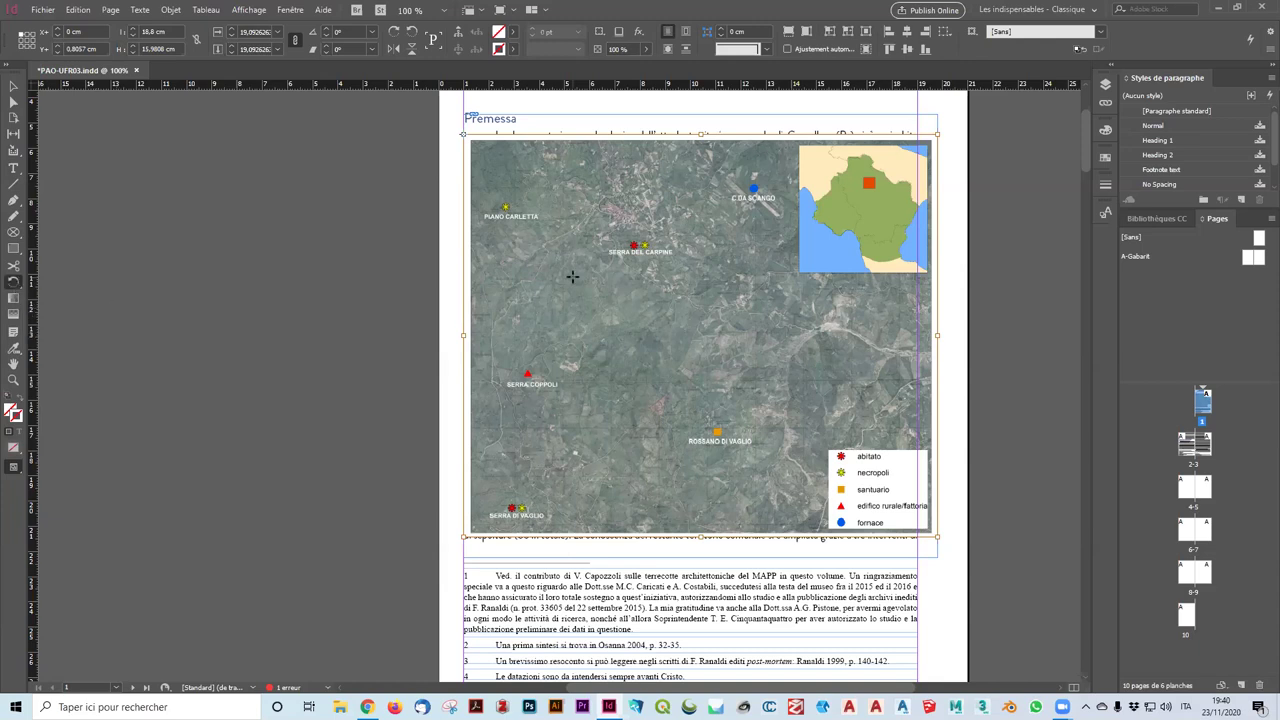
{"action": "right_click", "coordinate": [15, 283]}
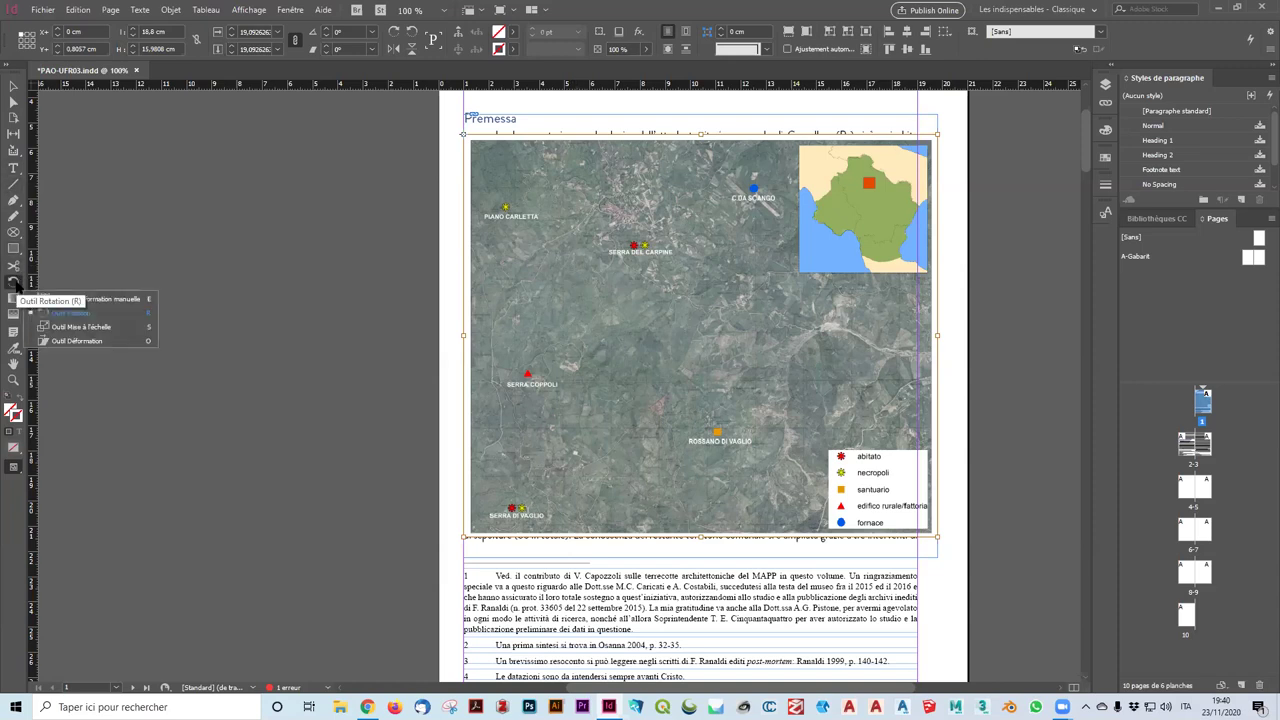
{"action": "left_click", "coordinate": [88, 327]}
{"action": "right_click", "coordinate": [15, 283]}
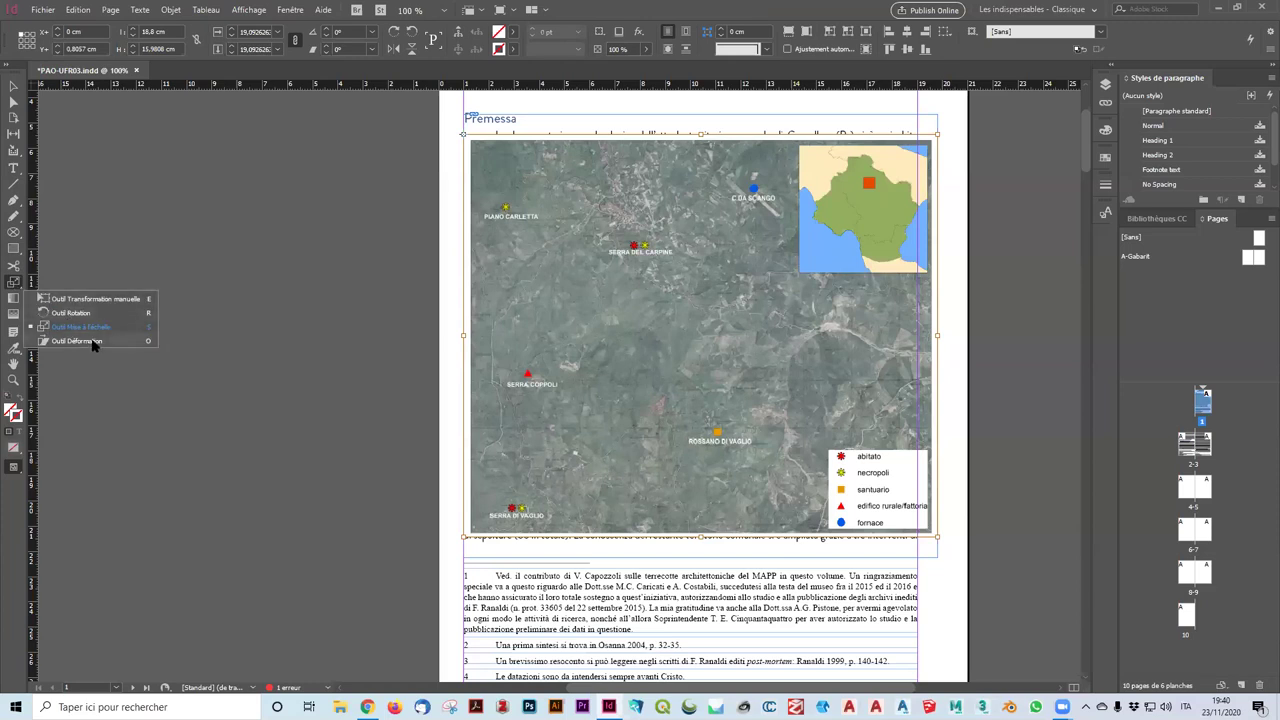
{"action": "left_click", "coordinate": [93, 341]}
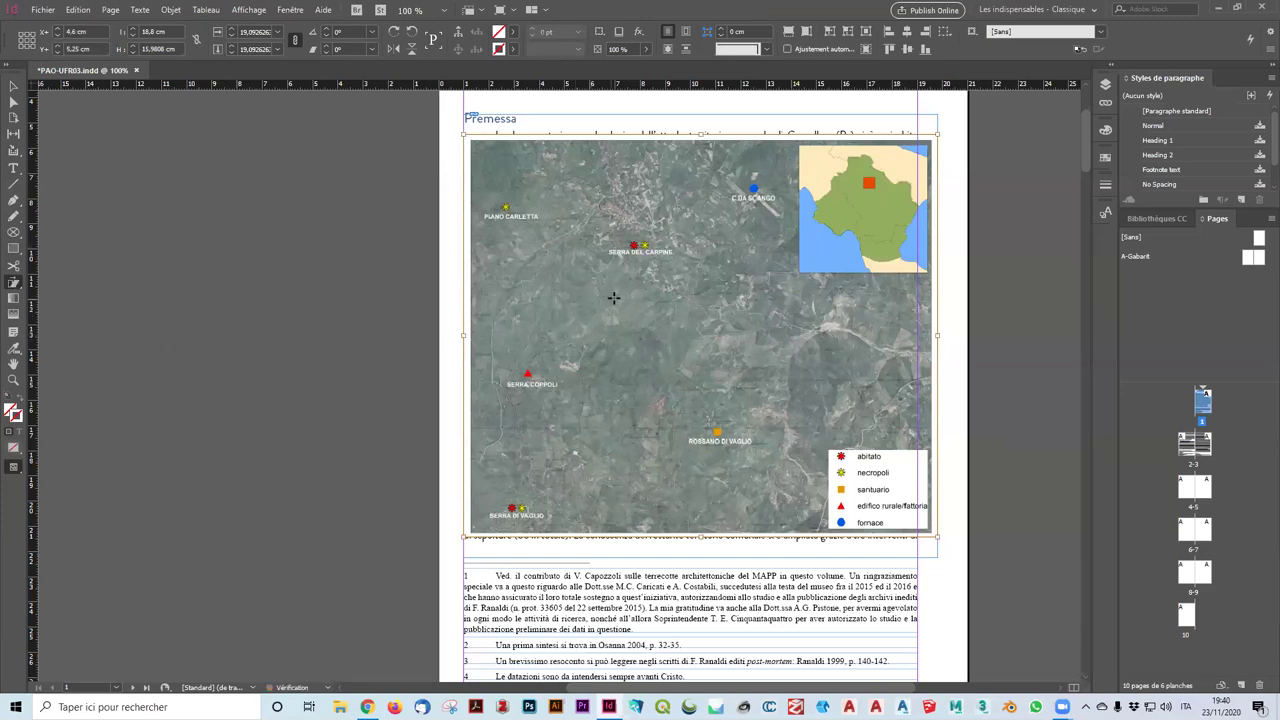
{"action": "left_click_drag", "start_coordinate": [591, 163], "coordinate": [721, 206]}
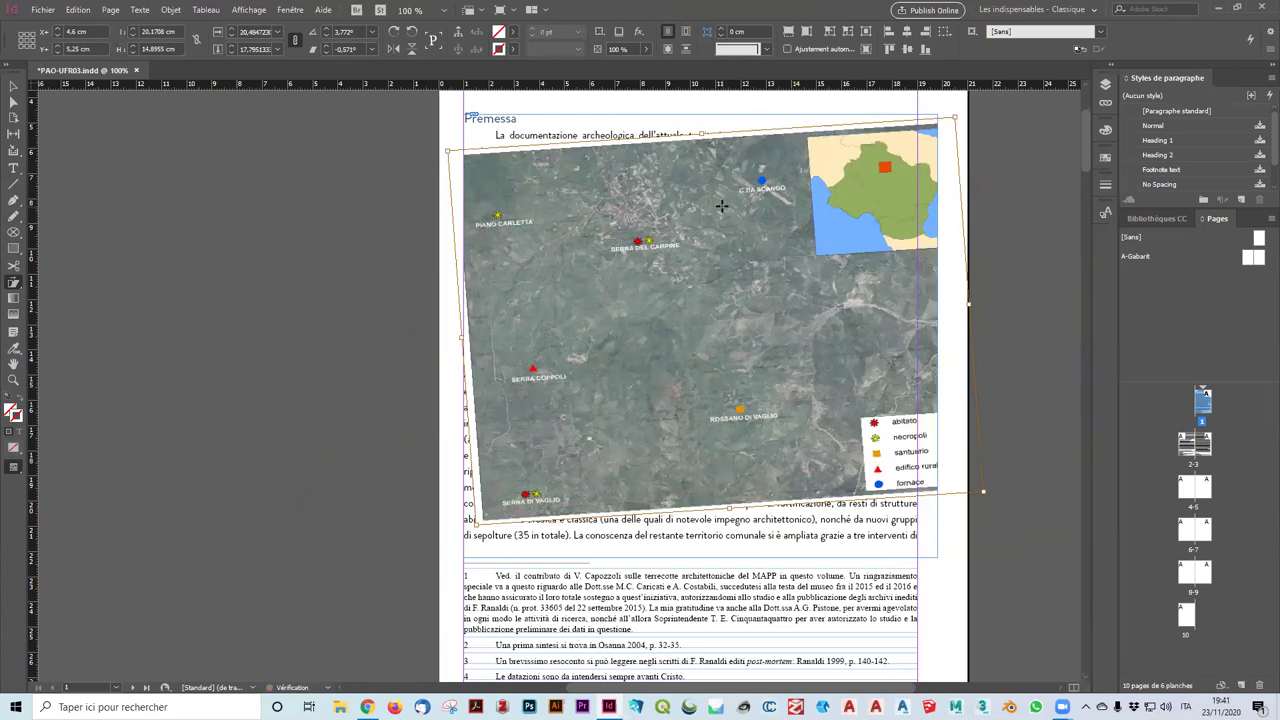
{"action": "key", "text": "ctrl+z"}
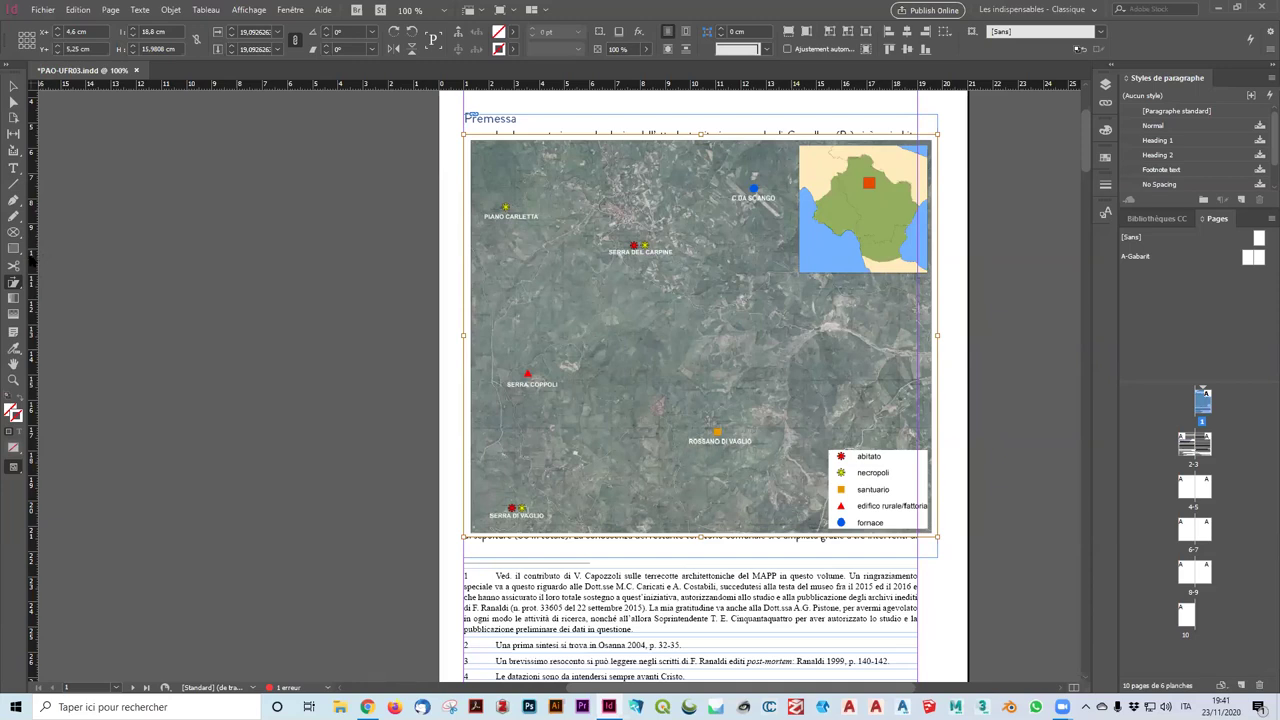
Try compressing the map image horizontally with the Scale tool to about 9.1 cm wide, then undo the scaling
{"action": "right_click", "coordinate": [13, 282]}
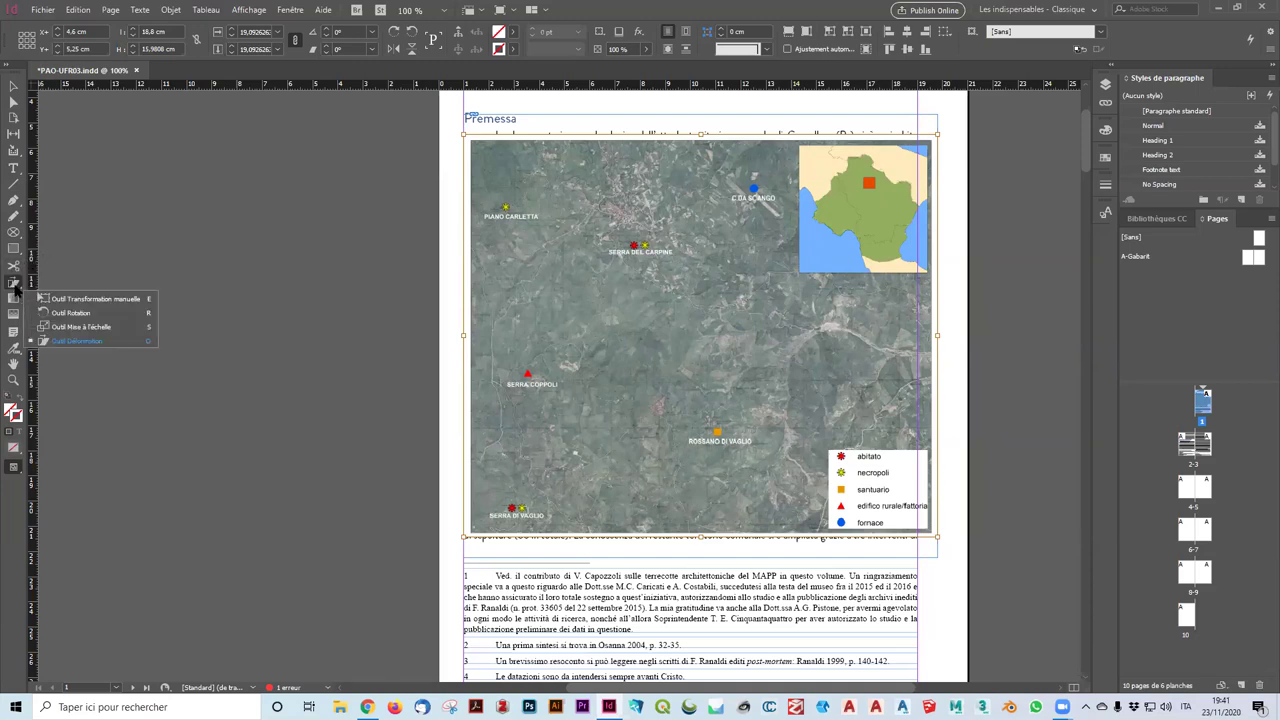
{"action": "left_click", "coordinate": [117, 341]}
{"action": "left_click_drag", "start_coordinate": [939, 133], "coordinate": [697, 272]}
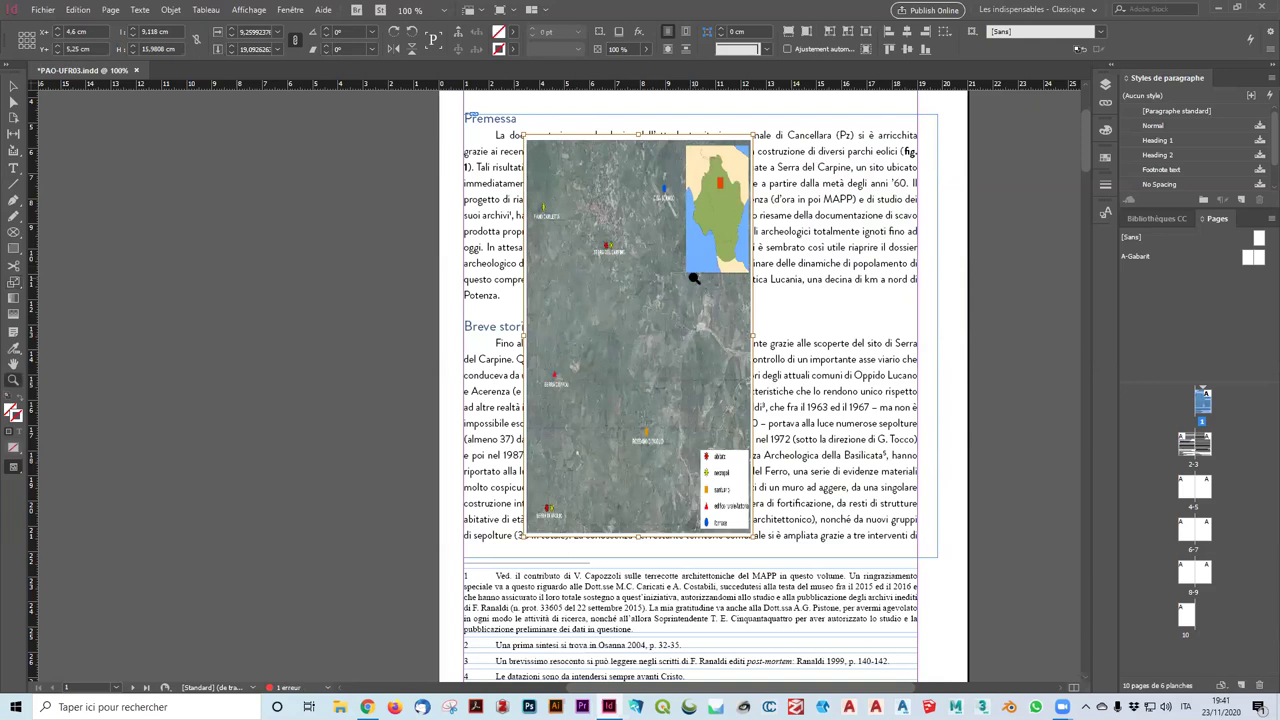
{"action": "key", "text": "ctrl+z"}
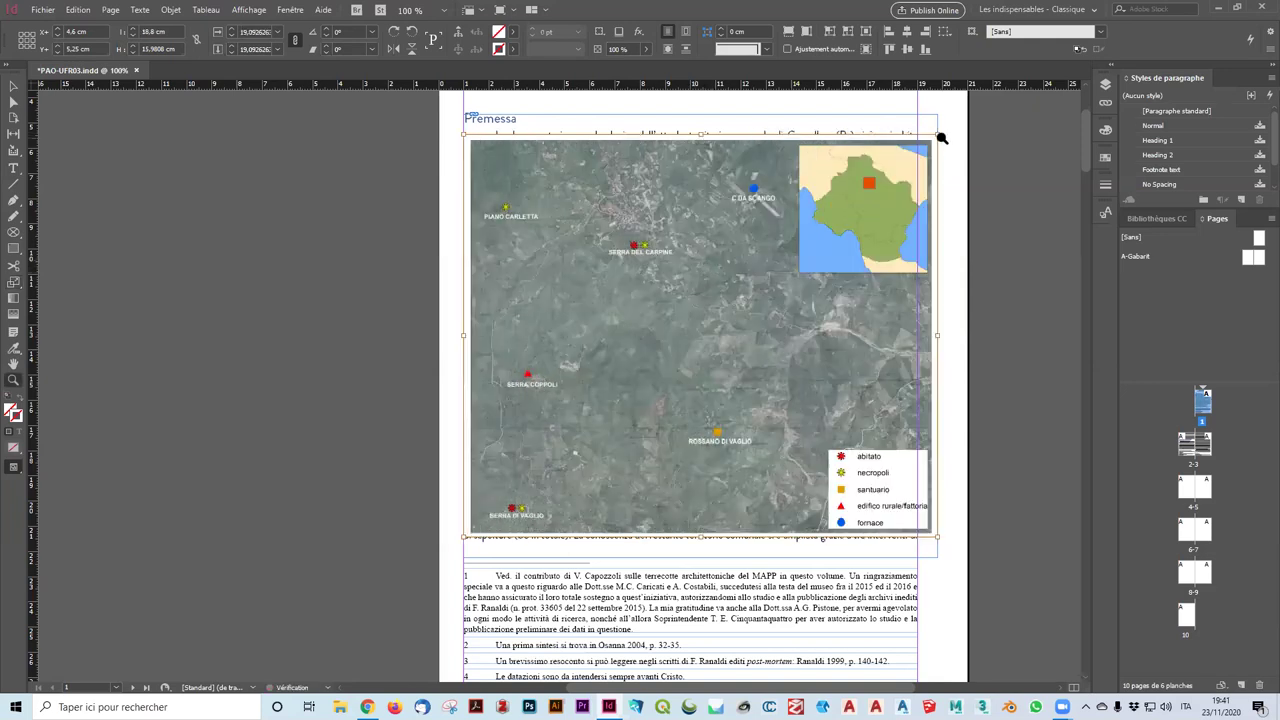
Try rotating the map image with the Rotate tool by about 22.5°, then undo the rotation
{"action": "right_click", "coordinate": [15, 282]}
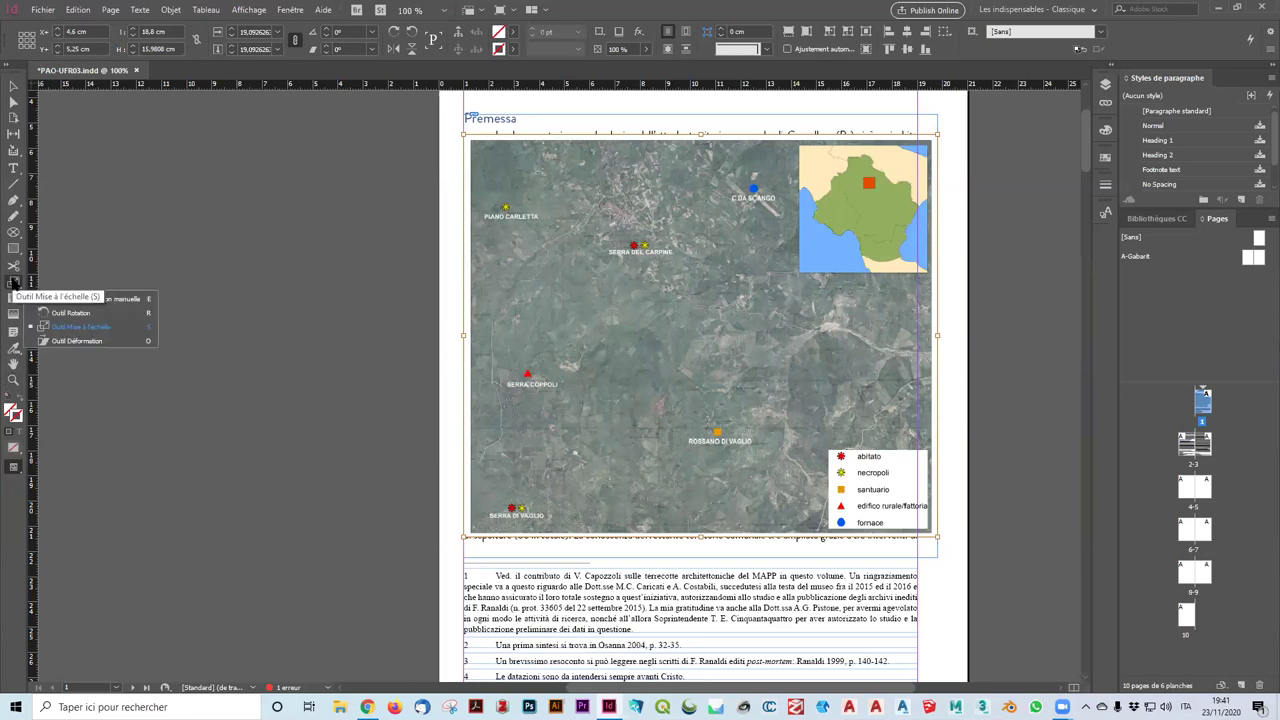
{"action": "left_click", "coordinate": [70, 312]}
{"action": "left_click_drag", "start_coordinate": [908, 162], "coordinate": [856, 117]}
{"action": "left_click_drag", "start_coordinate": [832, 436], "coordinate": [831, 361]}
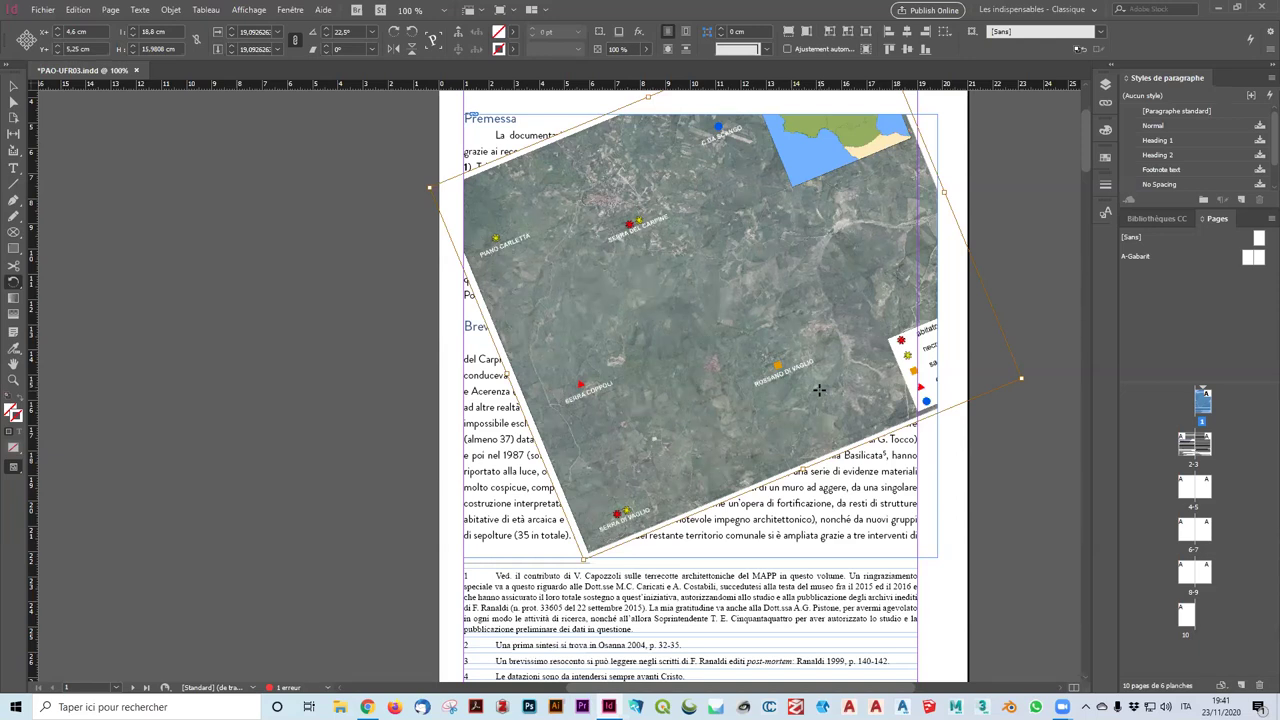
{"action": "key", "text": "ctrl+z"}
{"action": "key", "text": "ctrl+z"}
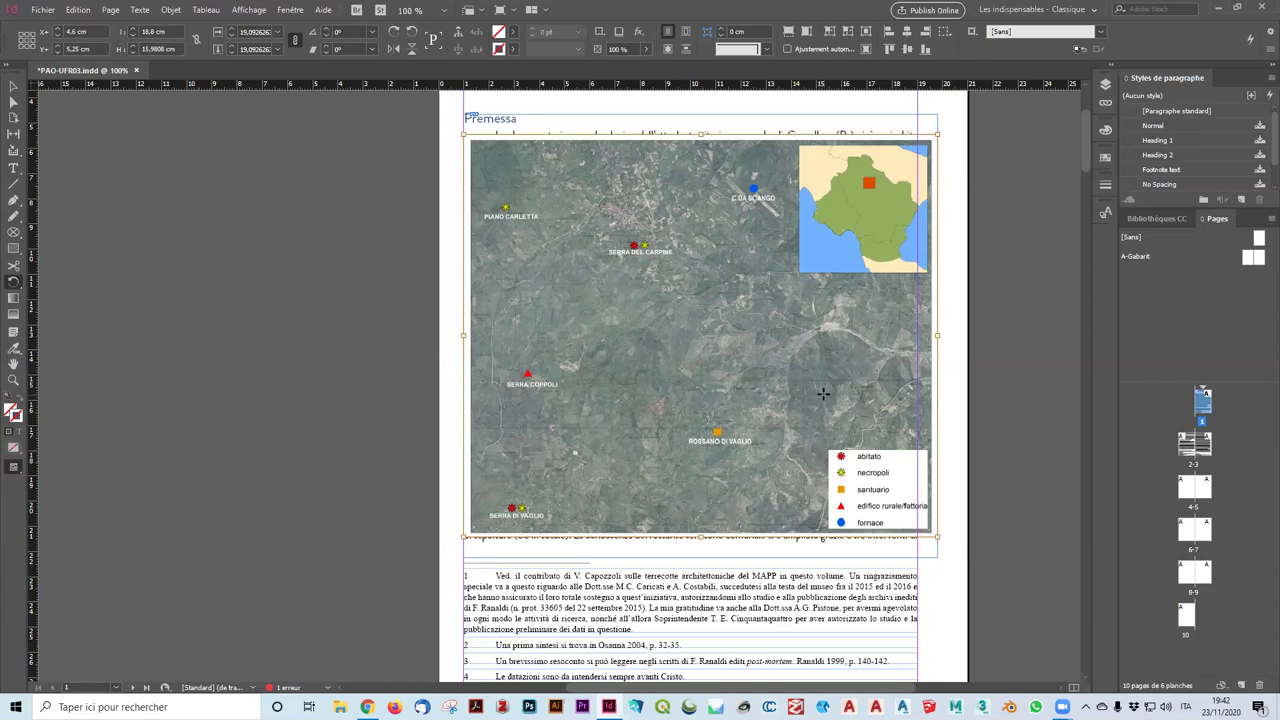
Select the map on page 1 with the Selection tool and wrap the text around the object's shape
{"action": "left_click", "coordinate": [14, 87]}
{"action": "left_click", "coordinate": [370, 245]}
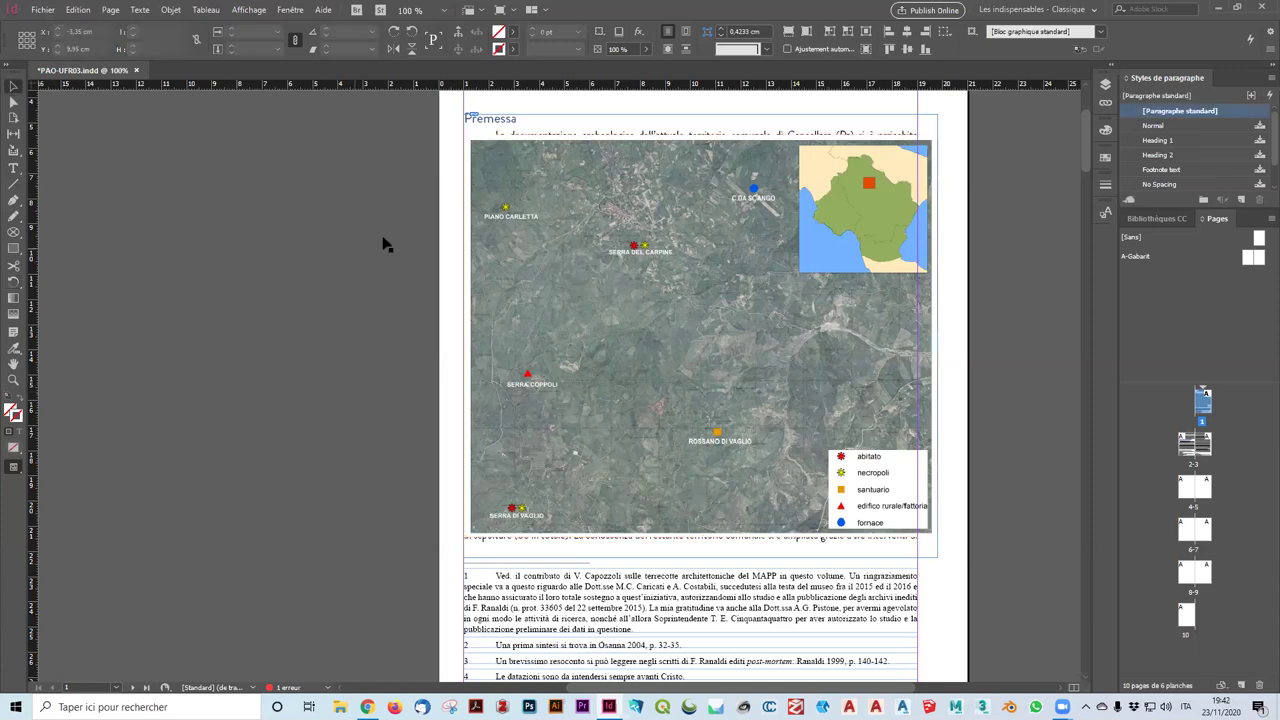
{"action": "left_click", "coordinate": [707, 231]}
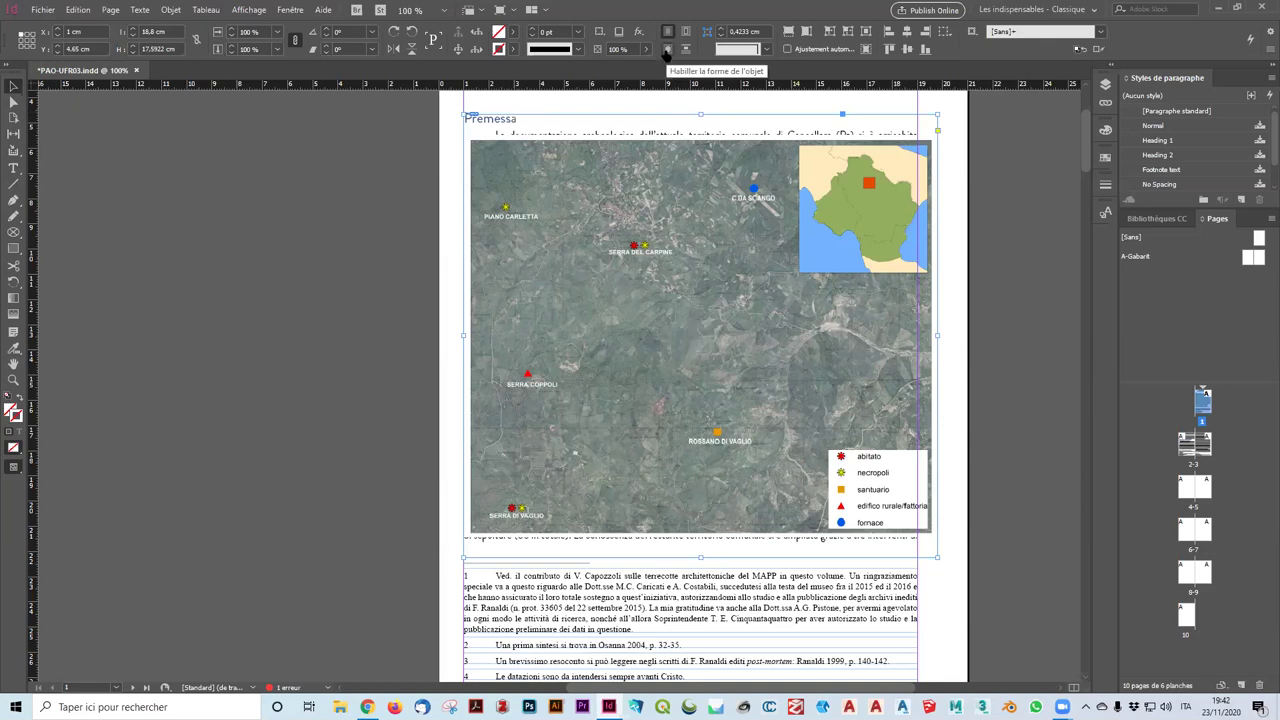
{"action": "left_click", "coordinate": [666, 52]}
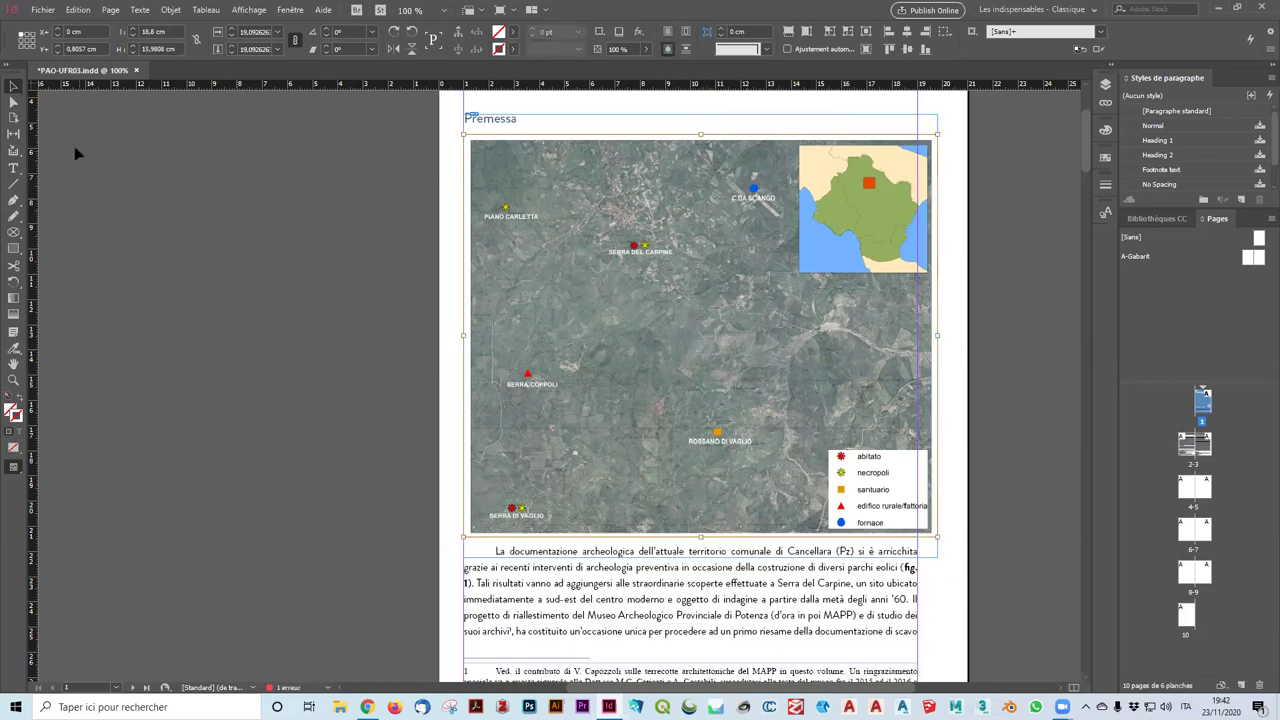
Try cropping the map frame to about 13.9 × 13.0 cm and nudging it upward, then restore the frame
{"action": "left_click", "coordinate": [445, 172]}
{"action": "left_click", "coordinate": [856, 177]}
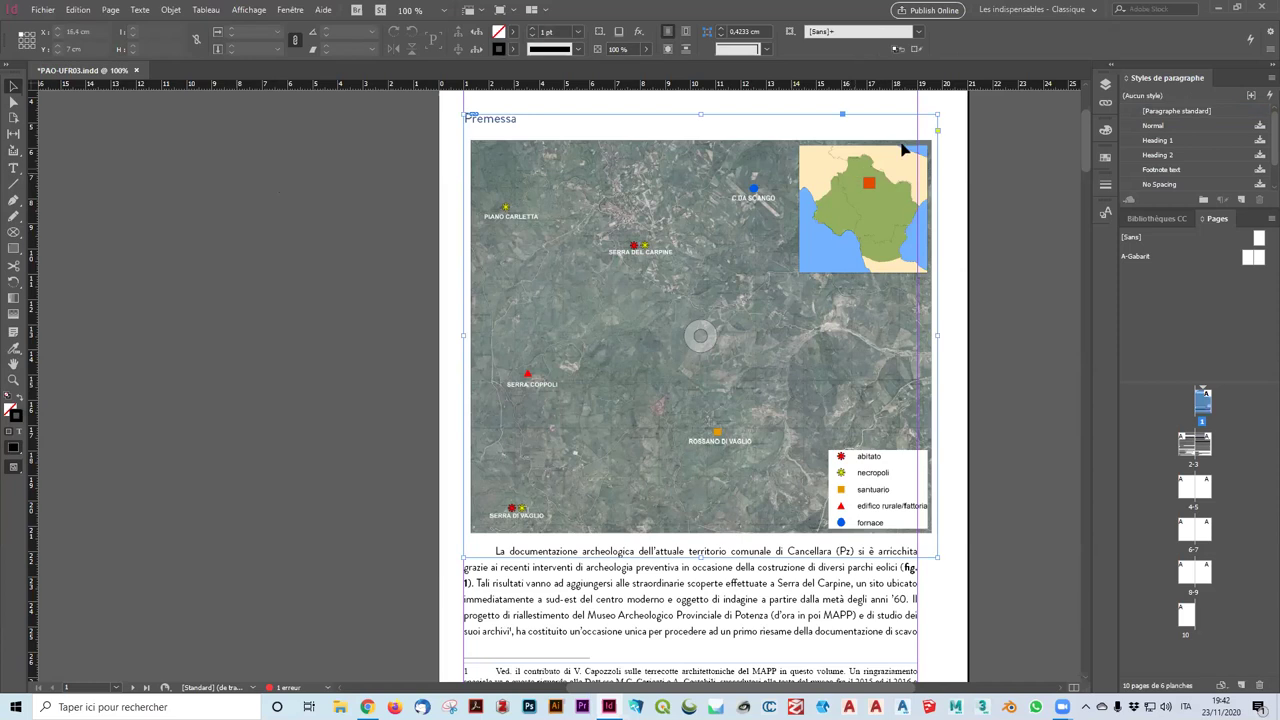
{"action": "left_click_drag", "start_coordinate": [934, 118], "coordinate": [764, 344]}
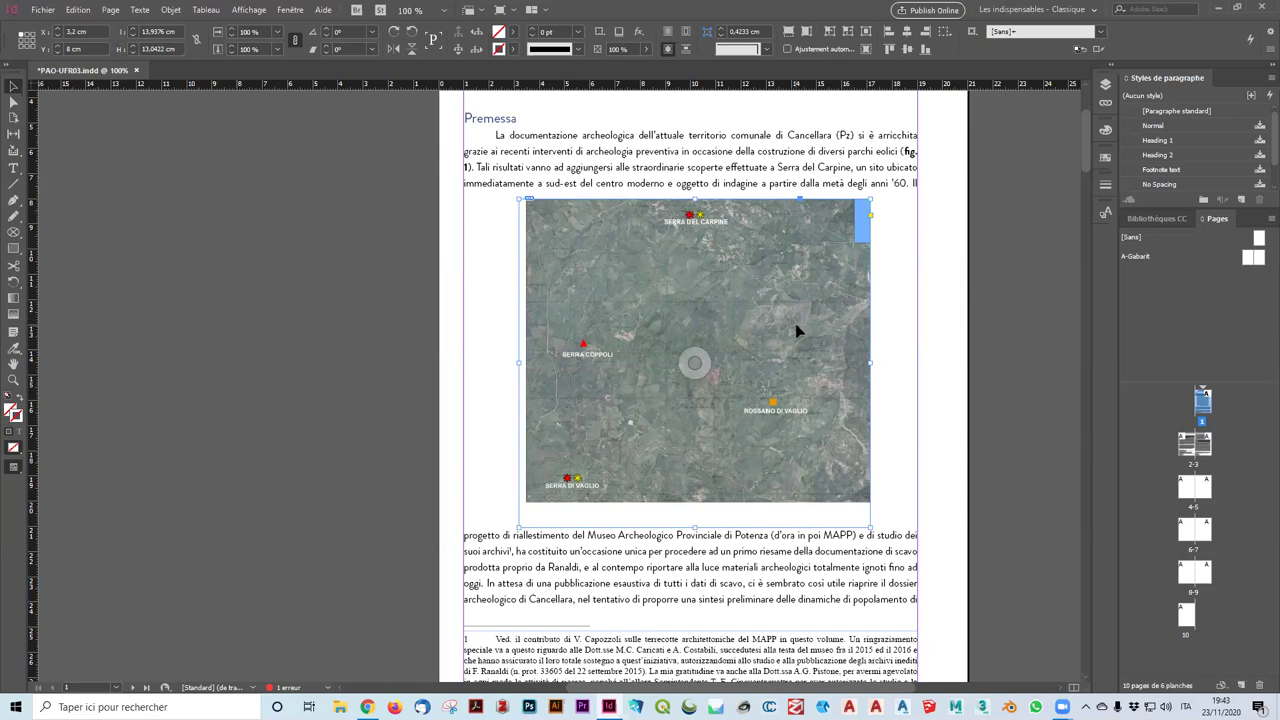
{"action": "left_click", "coordinate": [884, 354]}
{"action": "left_click", "coordinate": [804, 356]}
{"action": "key", "text": "Up"}
{"action": "key", "text": "Up"}
{"action": "key", "text": "Up"}
{"action": "key", "text": "Up"}
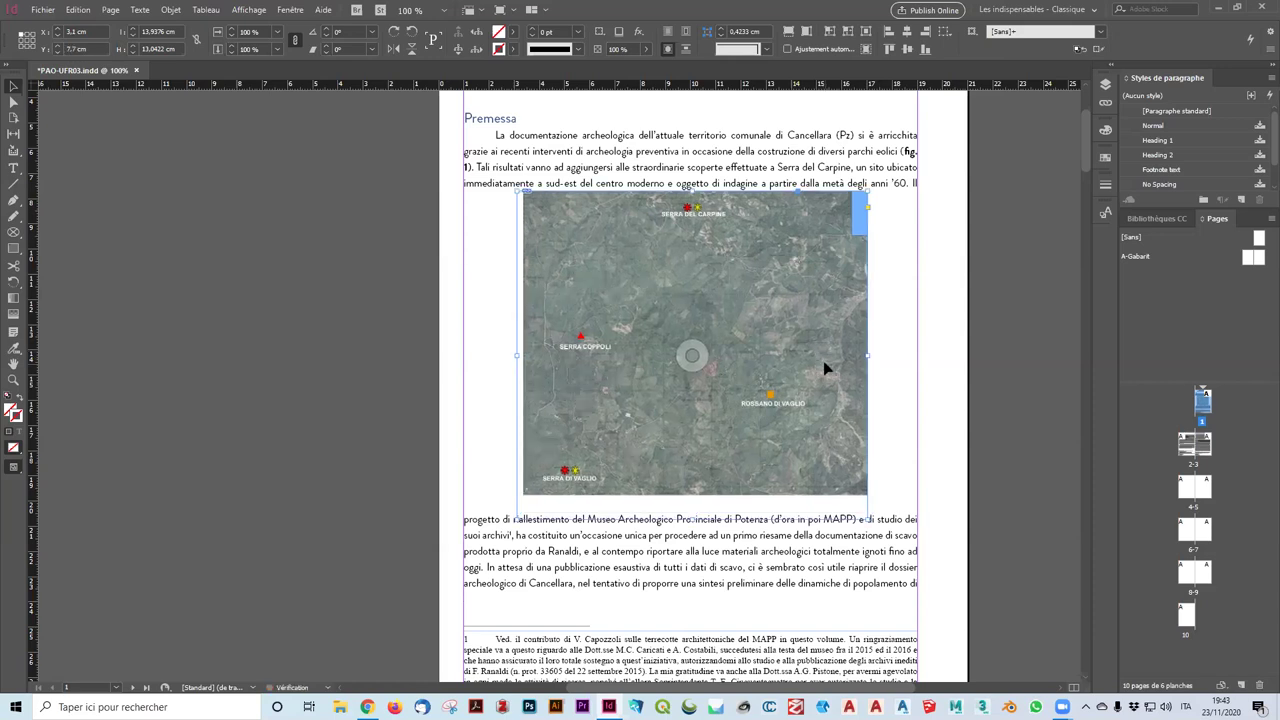
{"action": "key", "text": "ctrl+alt+c"}
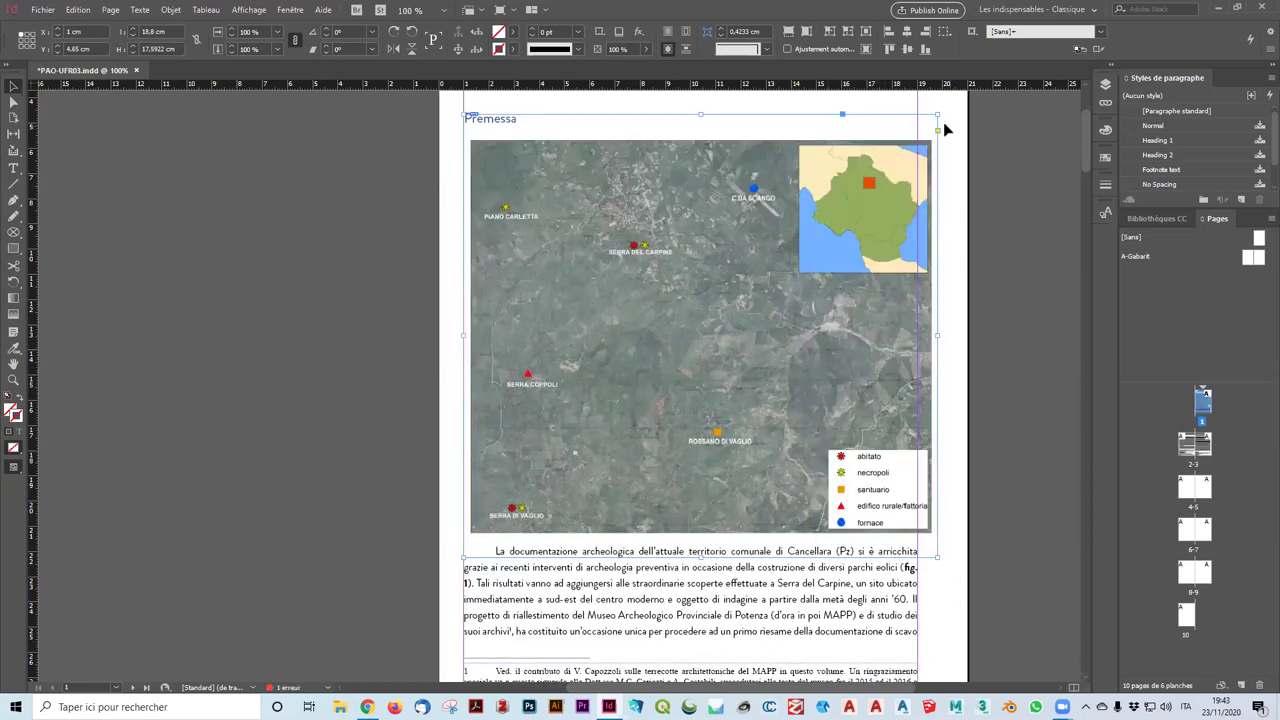
Scale the map and frame together to about 11.05 × 10.34 cm, then enlarge only the frame to about 13.75 × 11.14 cm
{"action": "left_click_drag", "start_coordinate": [934, 113], "coordinate": [720, 324]}
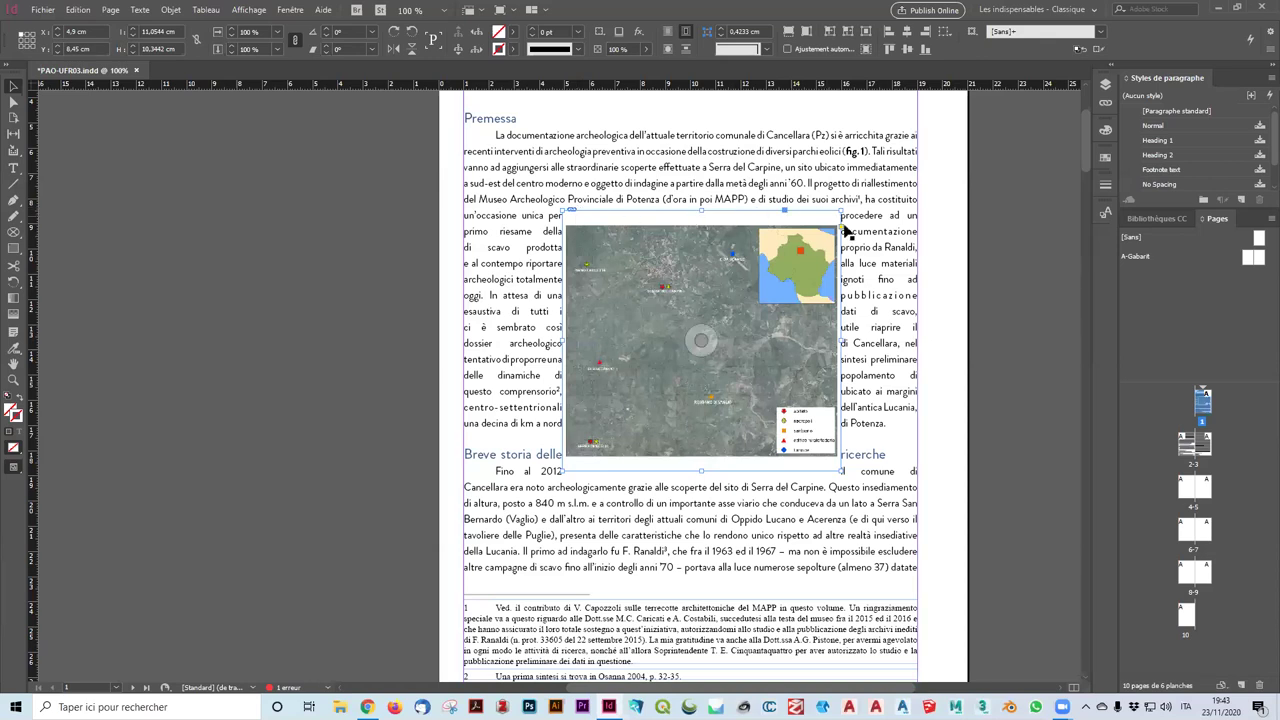
{"action": "left_click_drag", "start_coordinate": [842, 342], "coordinate": [873, 341]}
{"action": "left_click_drag", "start_coordinate": [563, 352], "coordinate": [523, 345]}
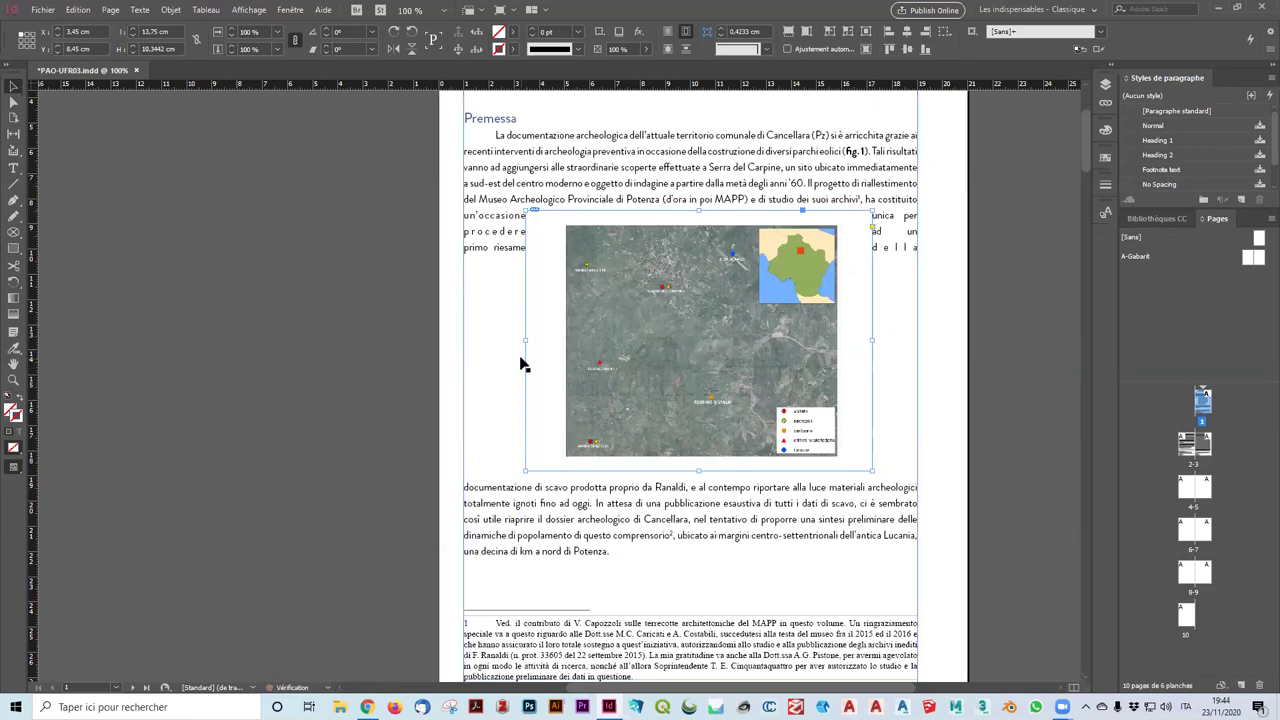
{"action": "left_click_drag", "start_coordinate": [699, 210], "coordinate": [689, 208]}
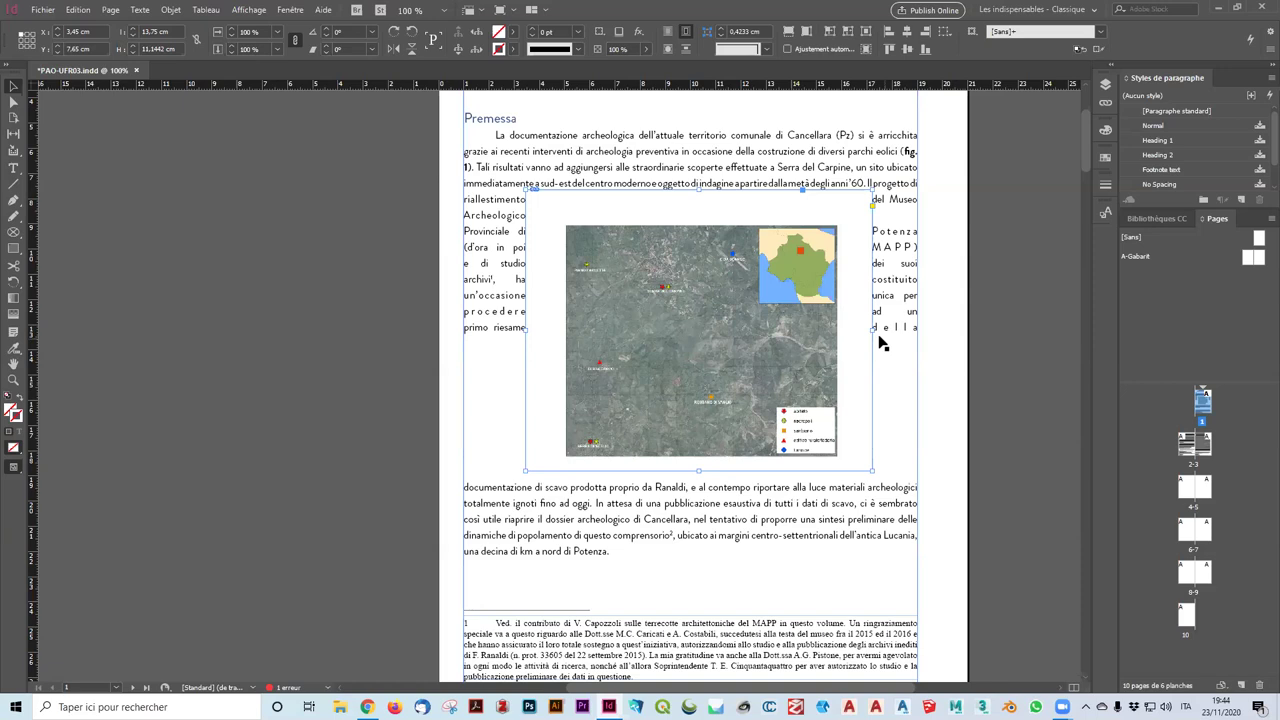
Extend the map frame to the page's right margin, reduce it to about 13.45 cm wide, and turn off its text wrap
{"action": "left_click_drag", "start_coordinate": [868, 330], "coordinate": [913, 334]}
{"action": "left_click_drag", "start_coordinate": [913, 412], "coordinate": [915, 413]}
{"action": "left_click", "coordinate": [948, 381]}
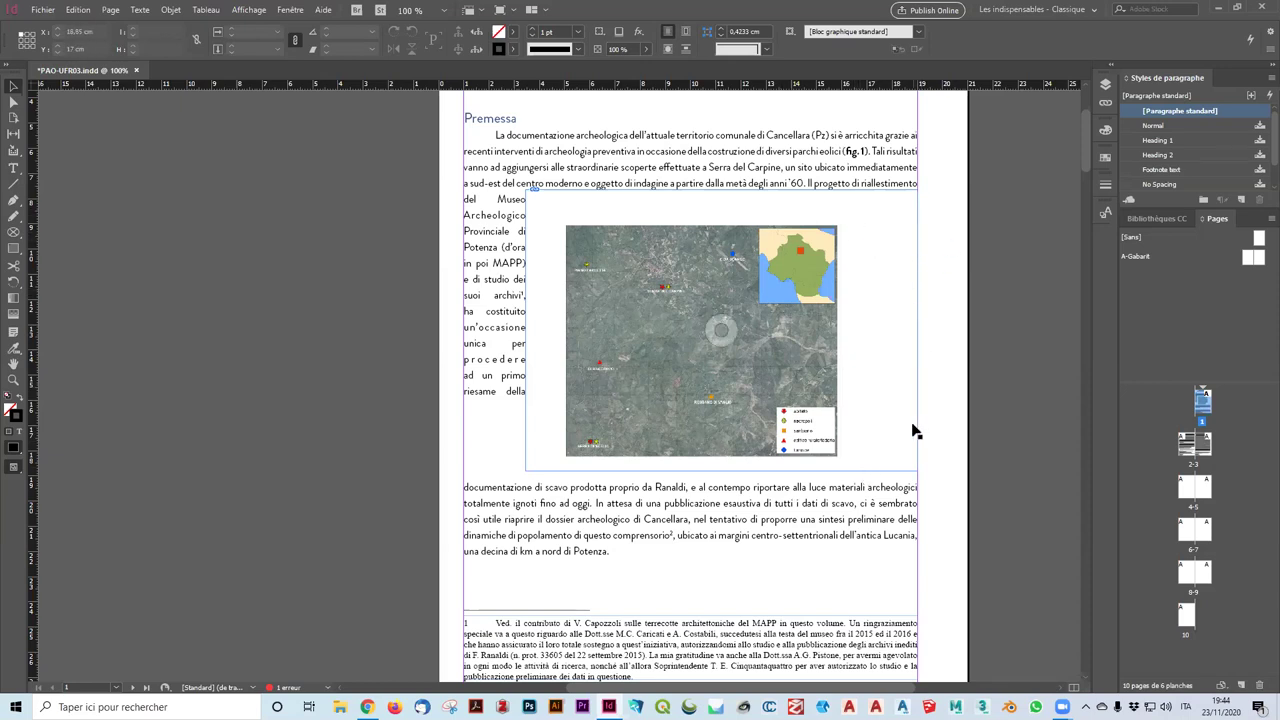
{"action": "left_click_drag", "start_coordinate": [912, 431], "coordinate": [864, 431]}
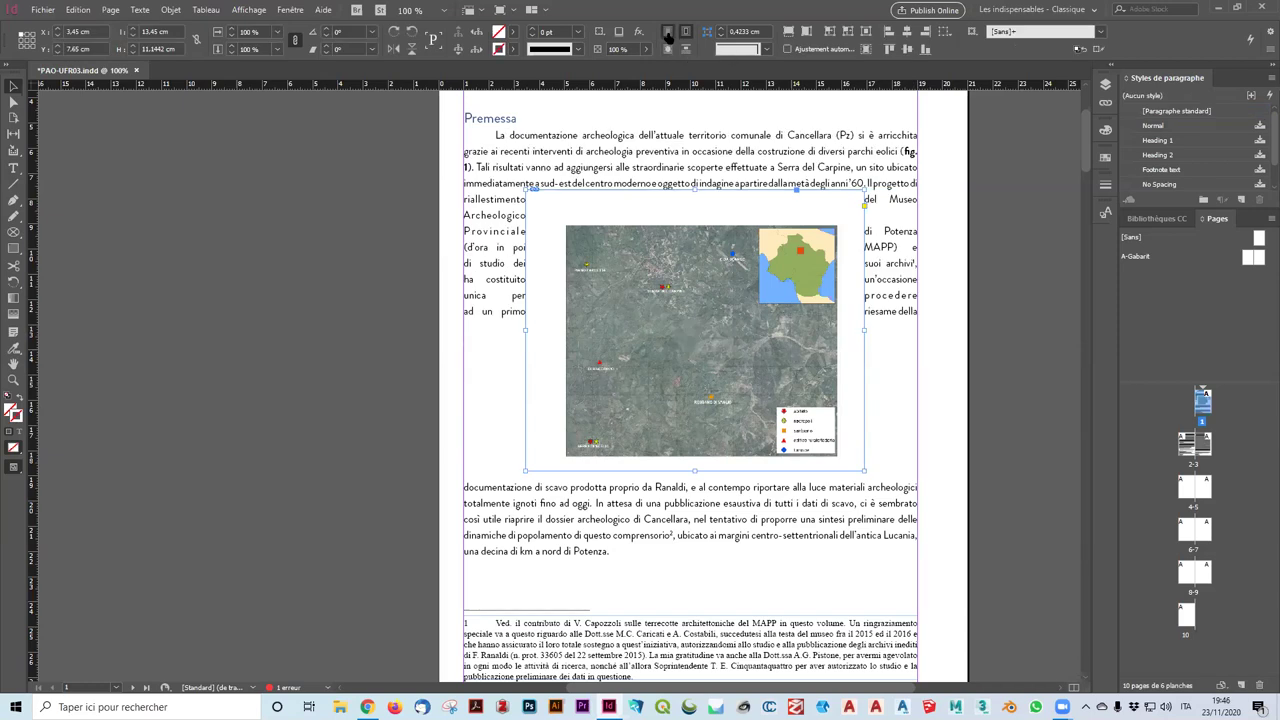
{"action": "left_click", "coordinate": [670, 48]}
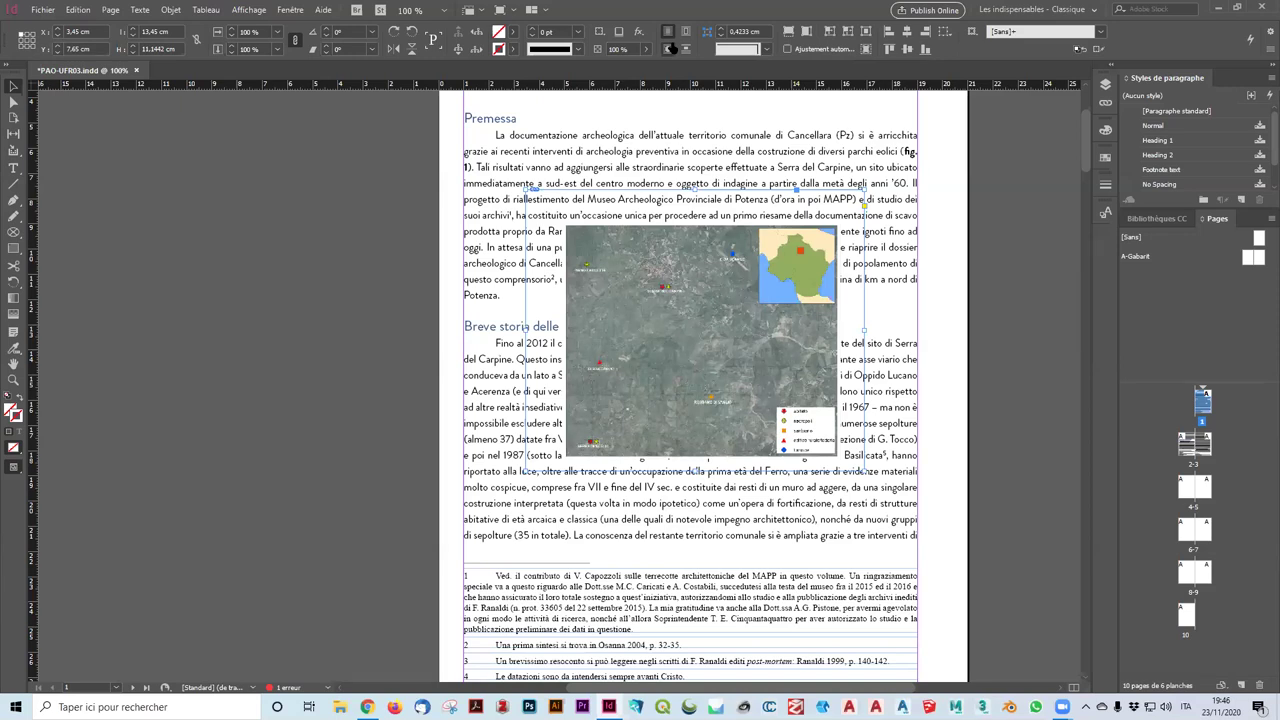
Try a rectangular image frame of about 18 × 10.55 cm on page 3 with object-shape text wrap, then undo the wrap and the frame
{"action": "scroll", "coordinate": [580, 302], "scroll_direction": "down", "scroll_amount": 10}
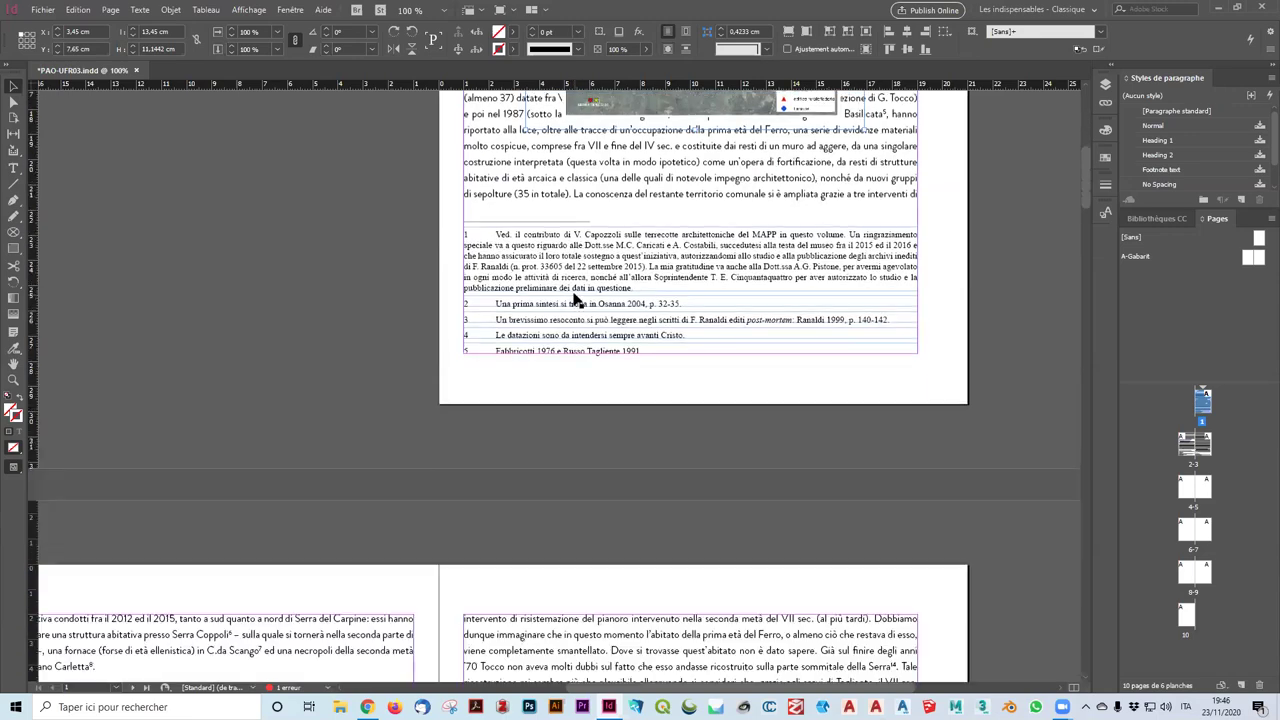
{"action": "scroll", "coordinate": [580, 302], "scroll_direction": "down", "scroll_amount": 6}
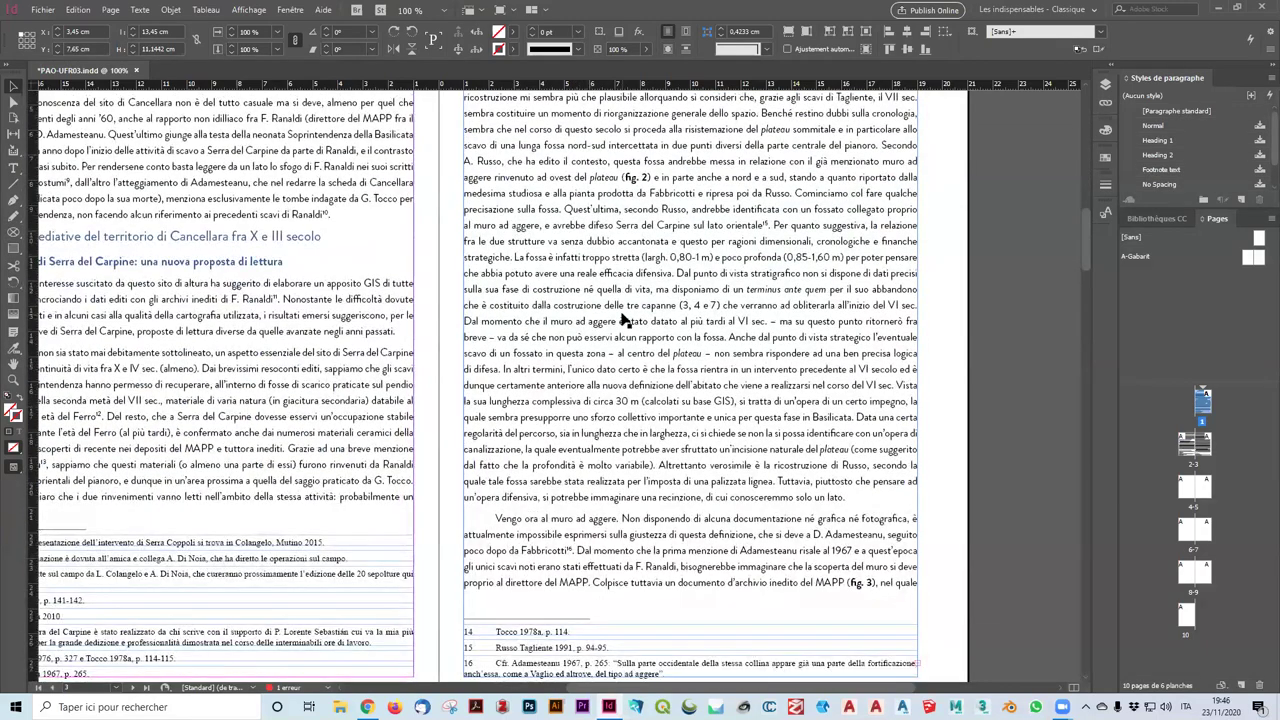
{"action": "scroll", "coordinate": [542, 328], "scroll_direction": "up", "scroll_amount": 2}
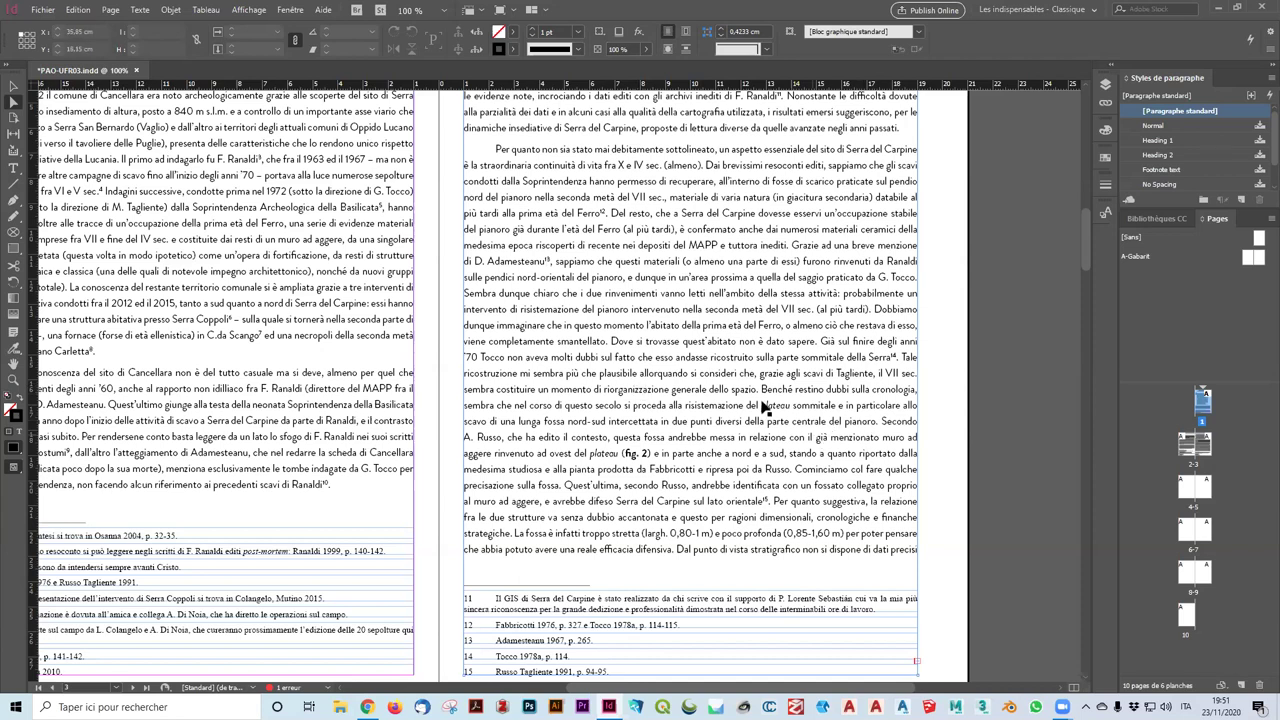
{"action": "left_click", "coordinate": [13, 236]}
{"action": "left_click_drag", "start_coordinate": [13, 242], "coordinate": [50, 247]}
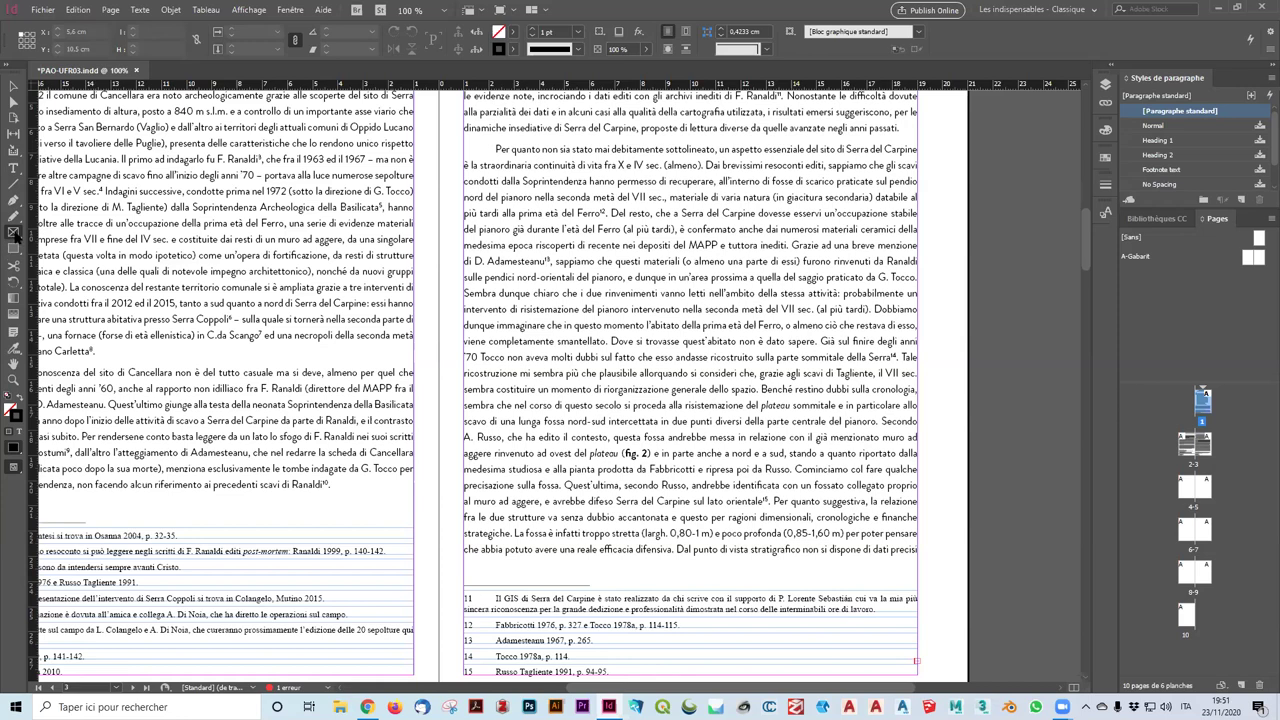
{"action": "left_click", "coordinate": [14, 232]}
{"action": "left_click_drag", "start_coordinate": [464, 151], "coordinate": [918, 420]}
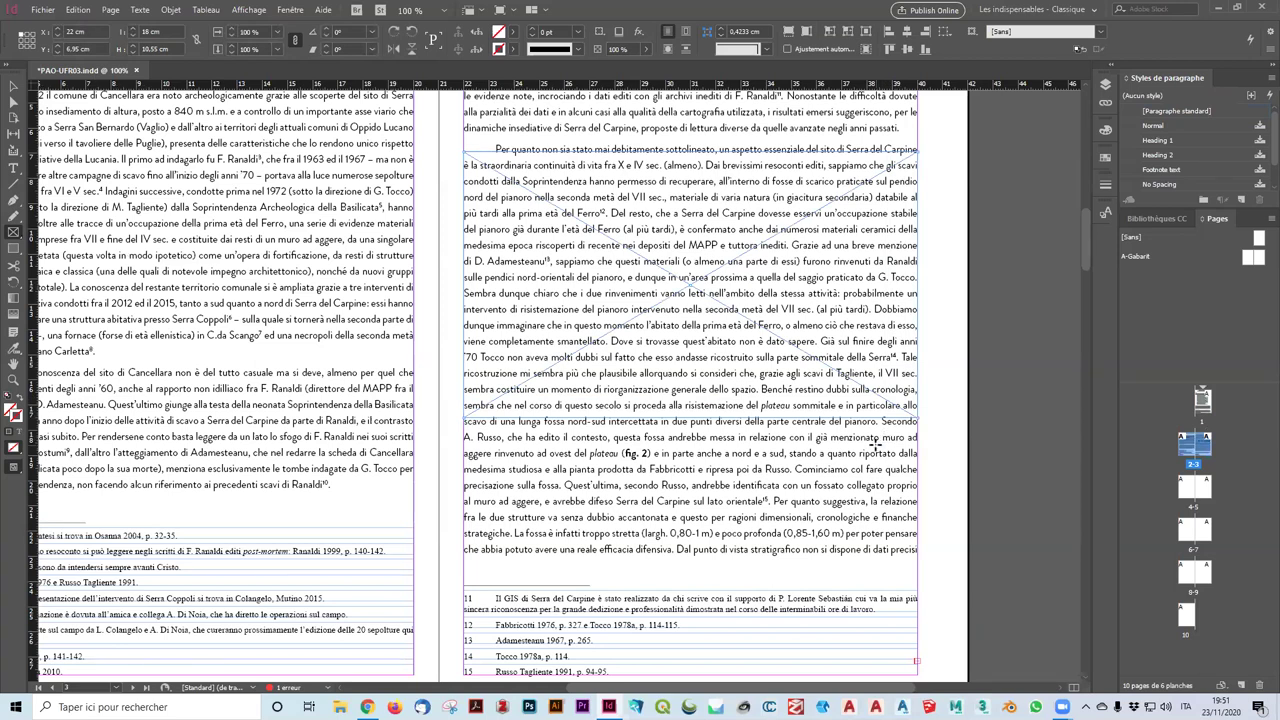
{"action": "left_click", "coordinate": [668, 52]}
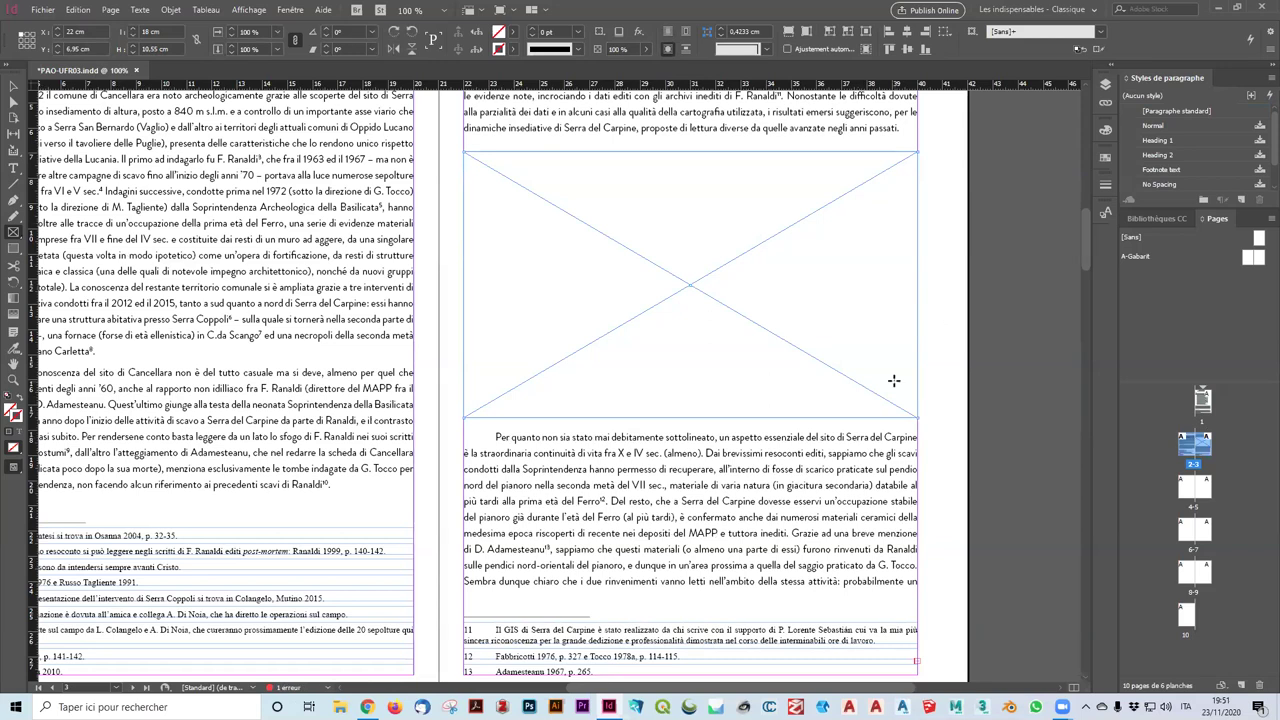
{"action": "key", "text": "ctrl+z"}
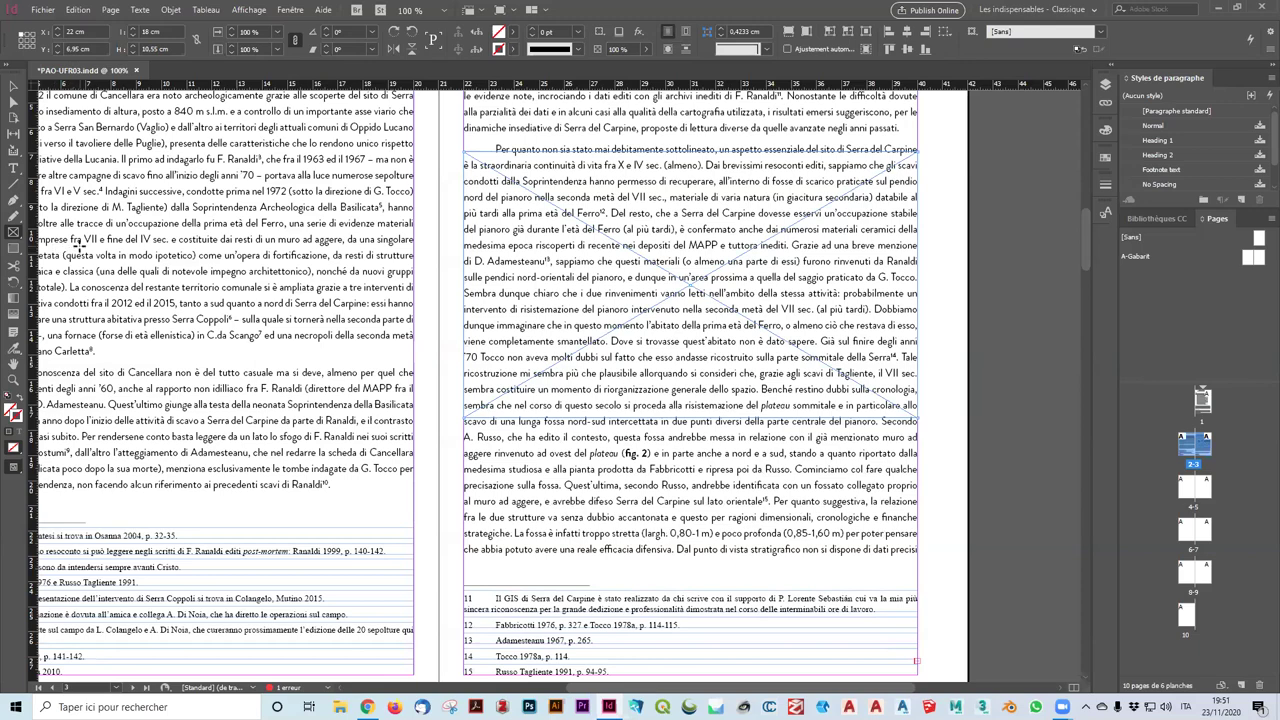
{"action": "key", "text": "ctrl+z"}
Draw an empty rectangular image frame of about 18 × 10.2 cm between the margins of page 3, below the first paragraph
{"action": "scroll", "coordinate": [520, 414], "scroll_direction": "down", "scroll_amount": 10}
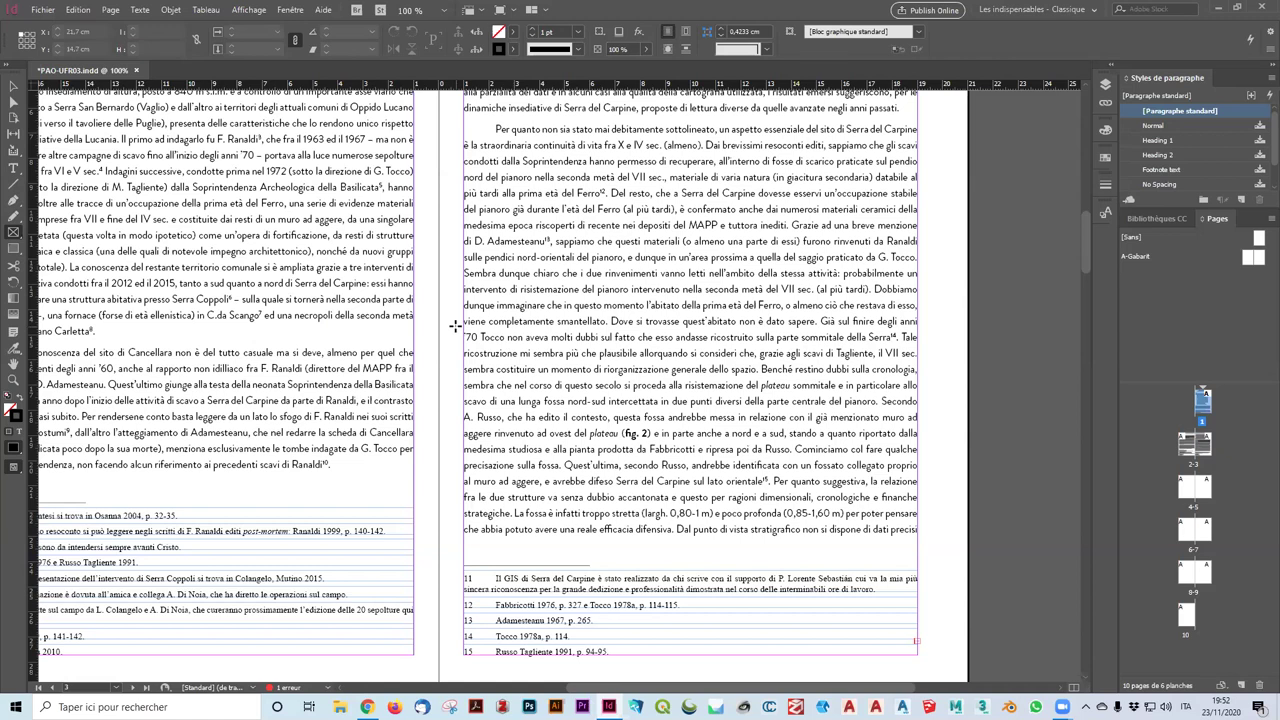
{"action": "scroll", "coordinate": [655, 360], "scroll_direction": "up", "scroll_amount": 2}
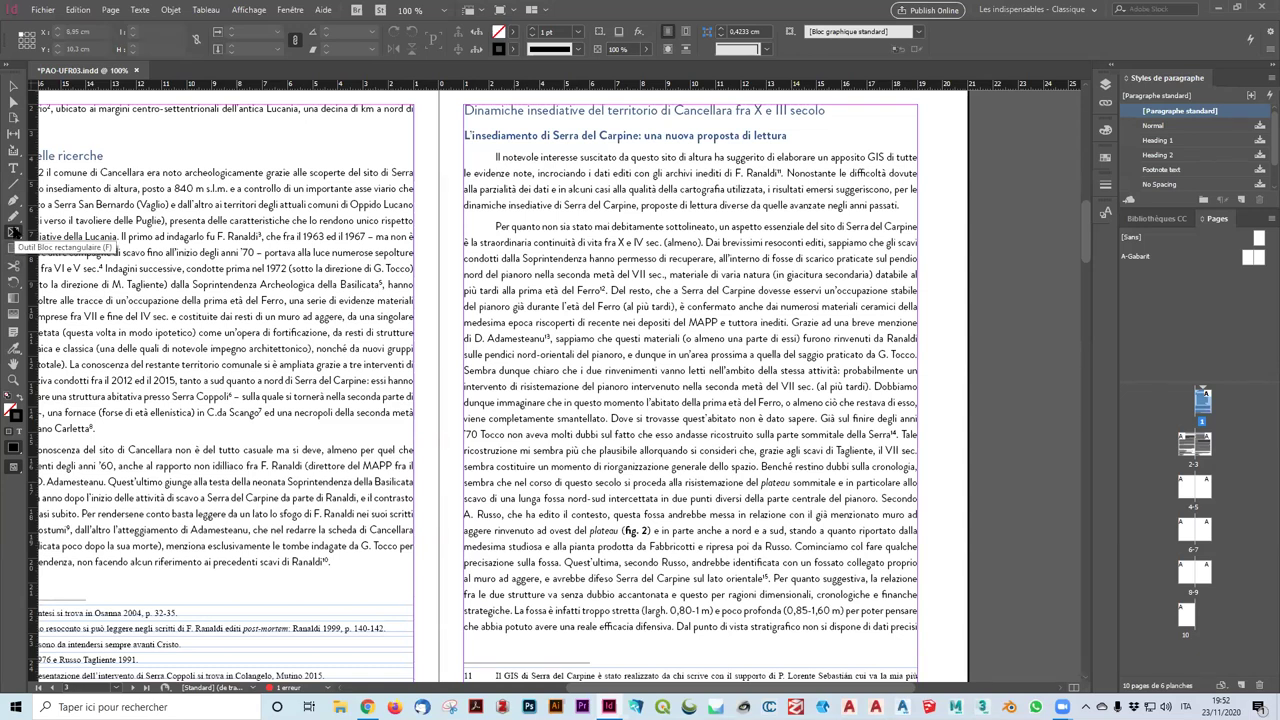
{"action": "left_click", "coordinate": [14, 231]}
{"action": "left_click_drag", "start_coordinate": [14, 231], "coordinate": [70, 247]}
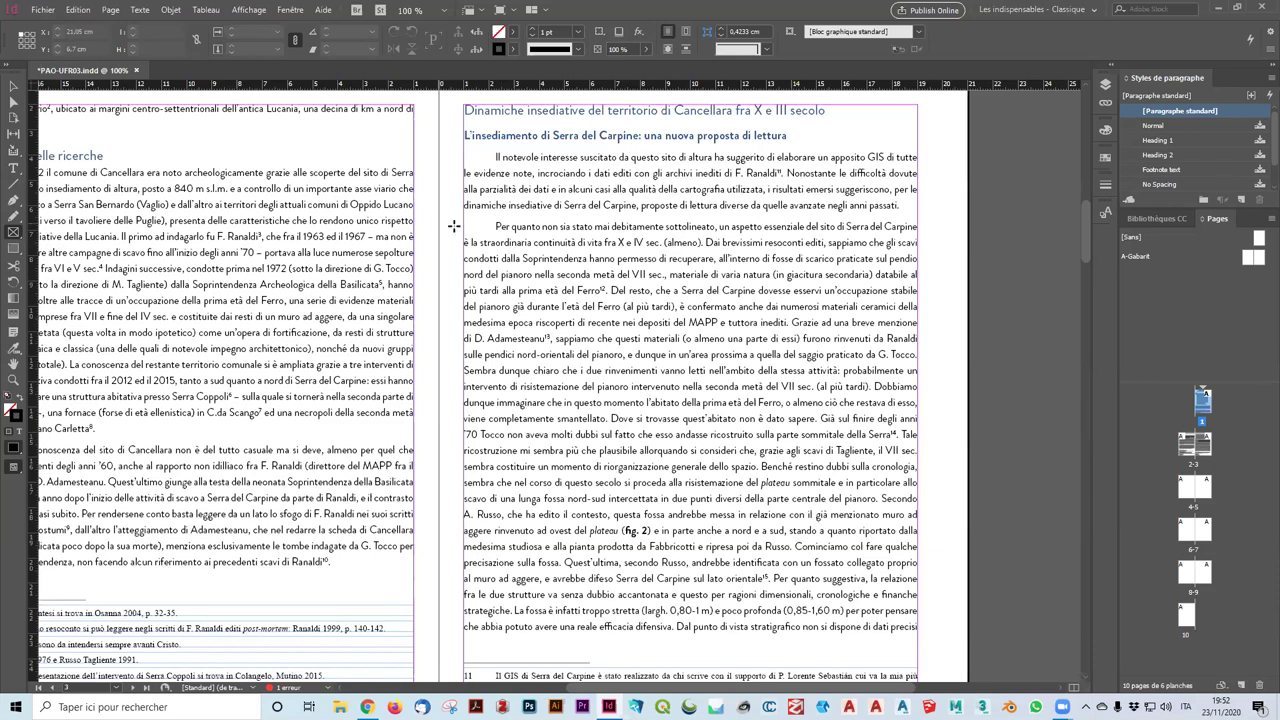
{"action": "left_click_drag", "start_coordinate": [466, 233], "coordinate": [917, 484]}
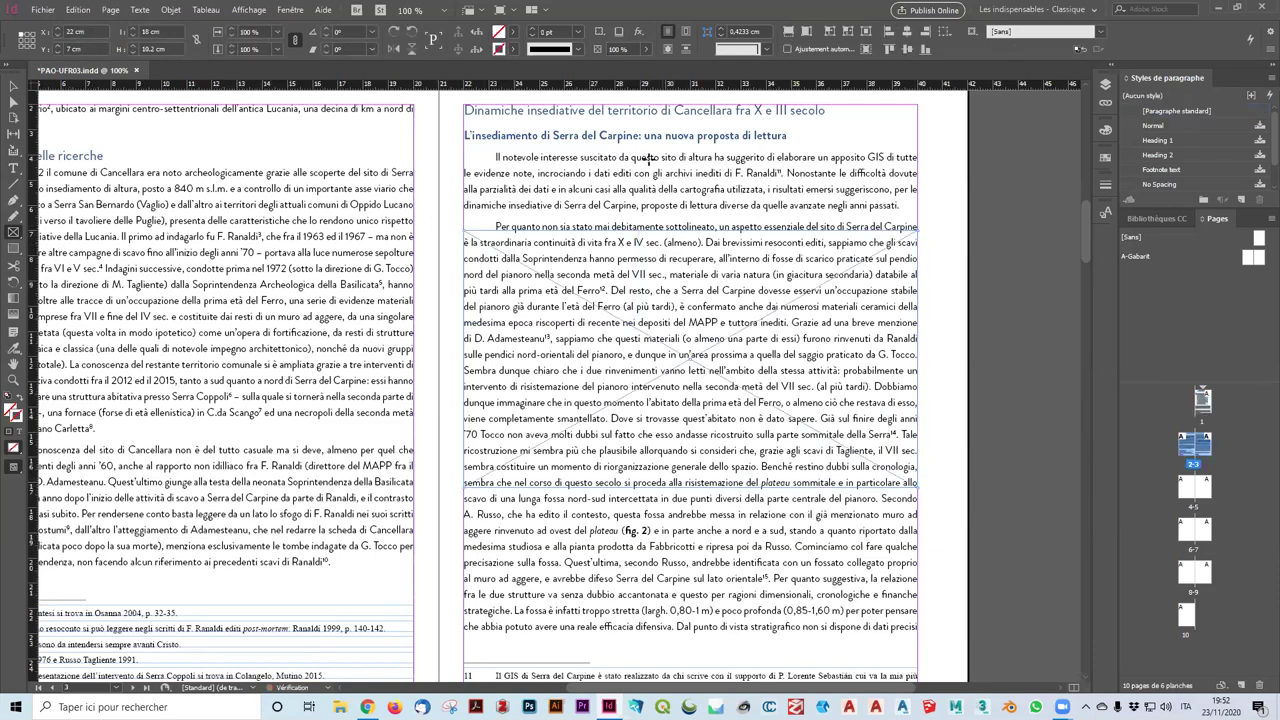
Wrap the text around the new frame's shape and move the frame down to Y 7.5 cm
{"action": "left_click", "coordinate": [668, 50]}
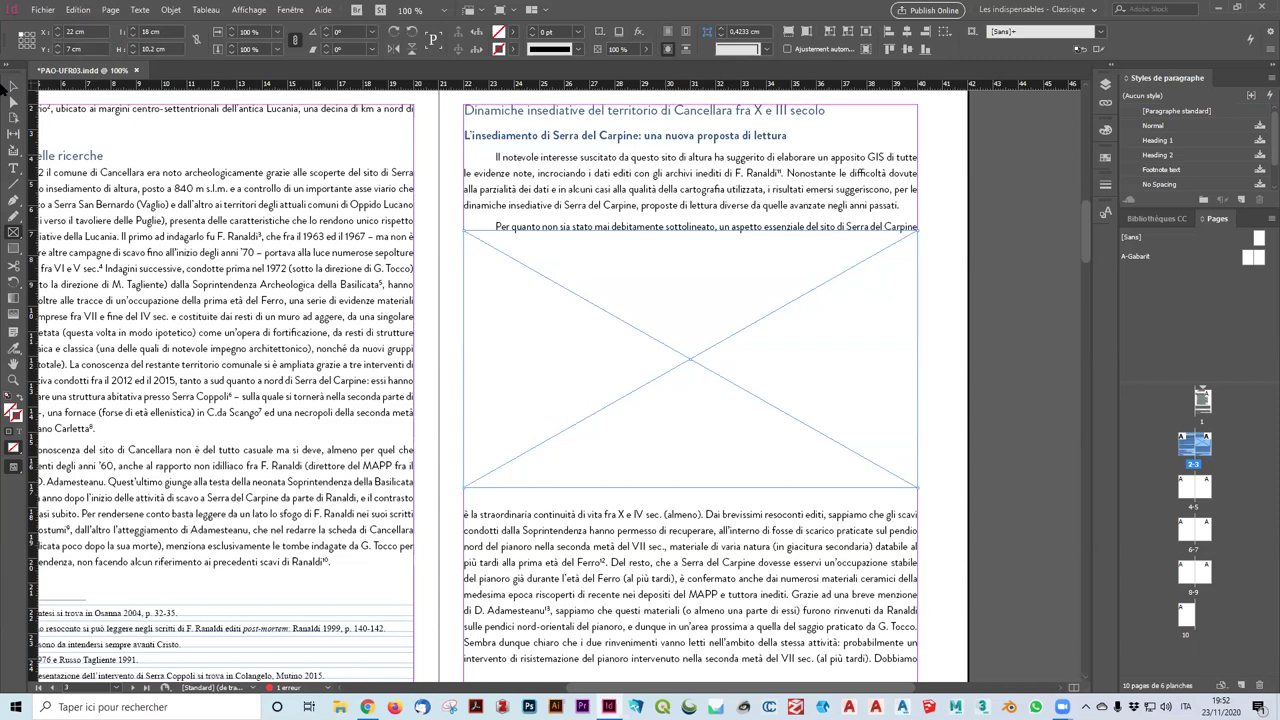
{"action": "left_click_drag", "start_coordinate": [704, 333], "coordinate": [702, 345]}
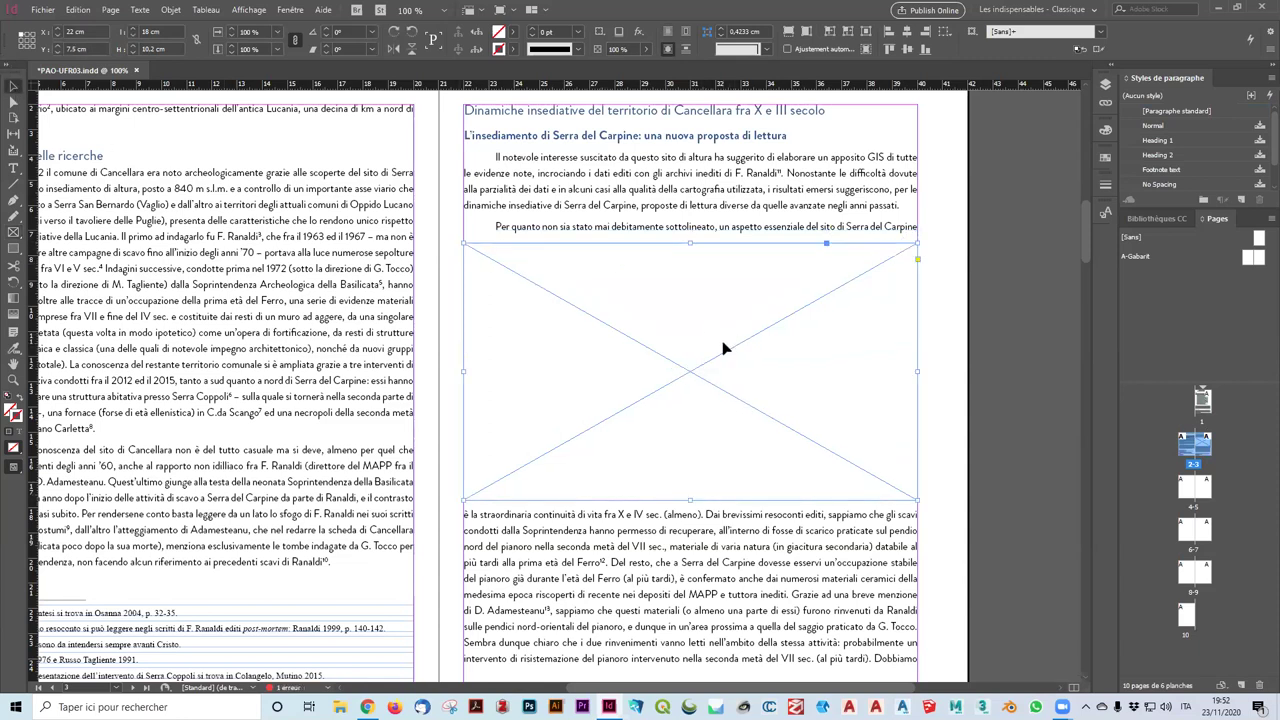
Import figura_2 from the figure folder into the empty frame on page 3, replacing the selected item
{"action": "right_click", "coordinate": [648, 350]}
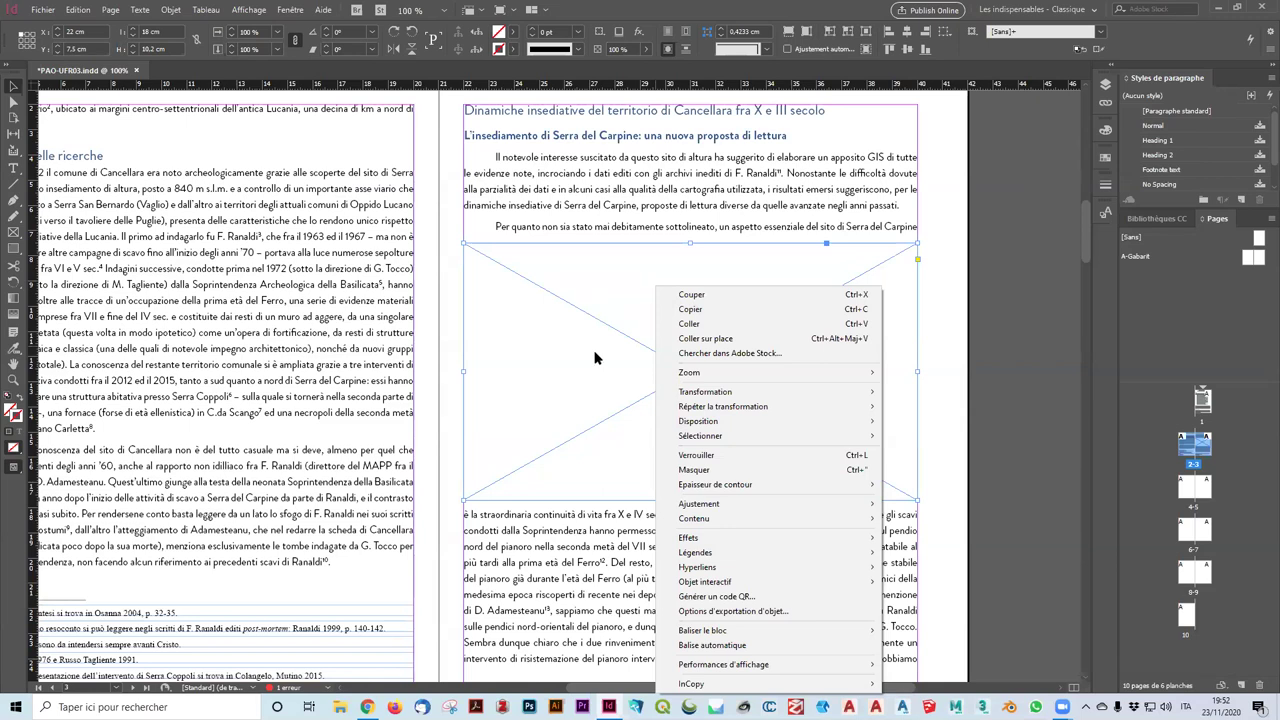
{"action": "left_click", "coordinate": [43, 10]}
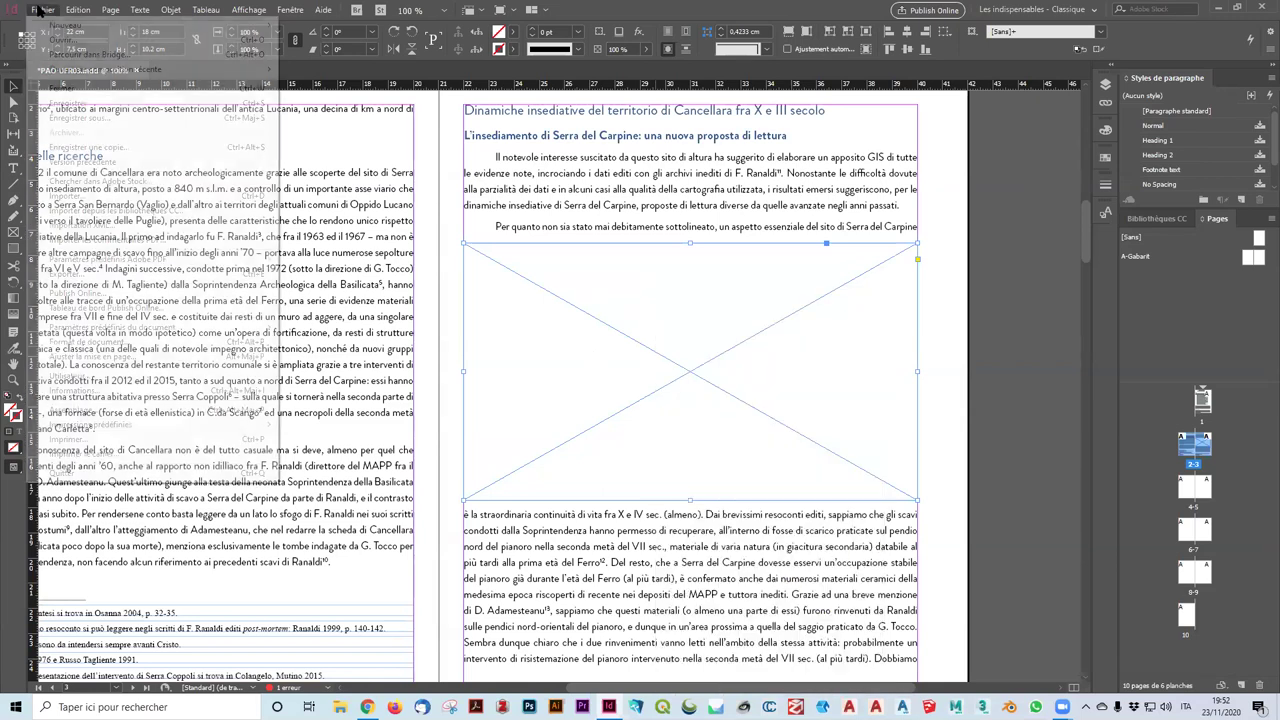
{"action": "left_click", "coordinate": [112, 197]}
{"action": "left_click", "coordinate": [820, 246]}
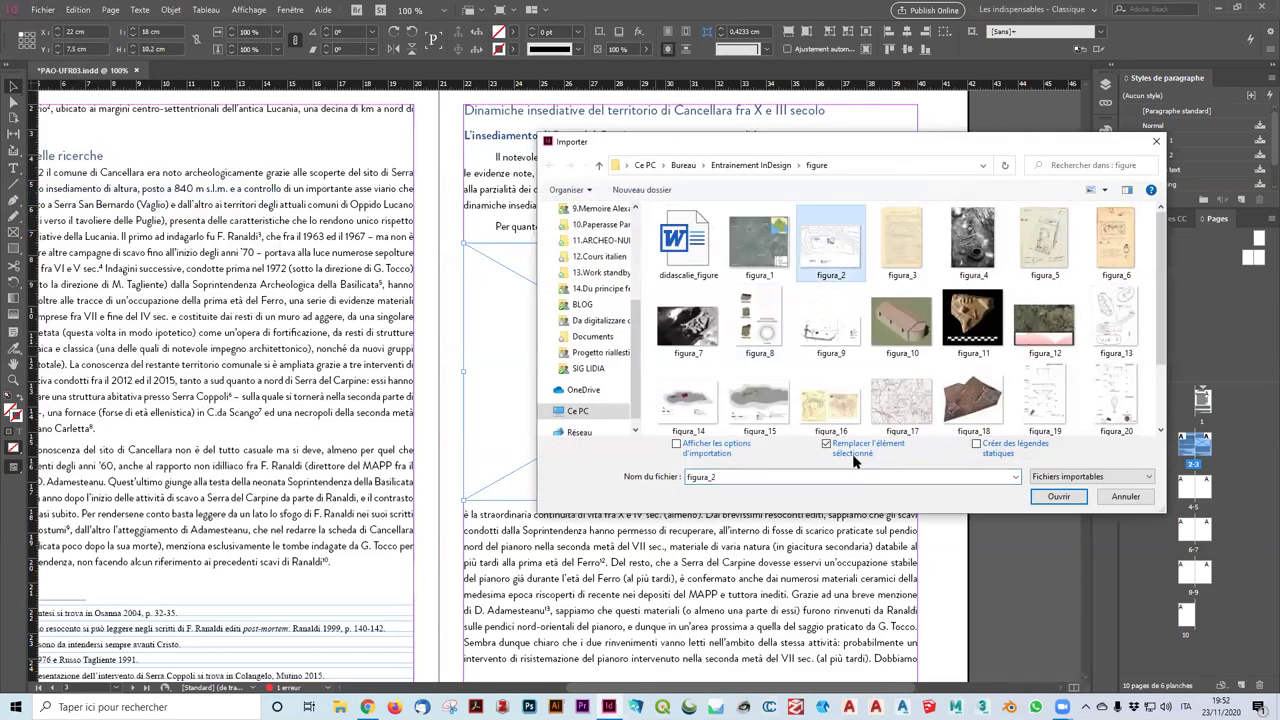
{"action": "left_click_drag", "start_coordinate": [855, 145], "coordinate": [536, 135]}
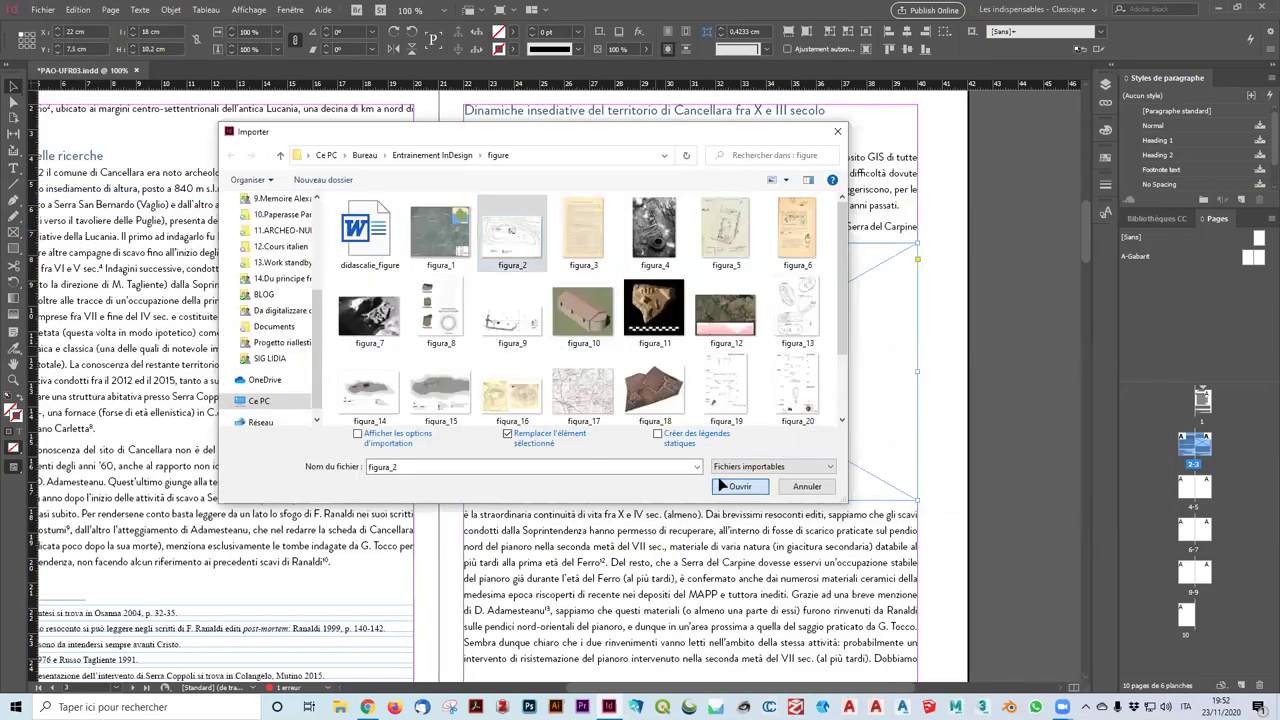
{"action": "left_click", "coordinate": [738, 486]}
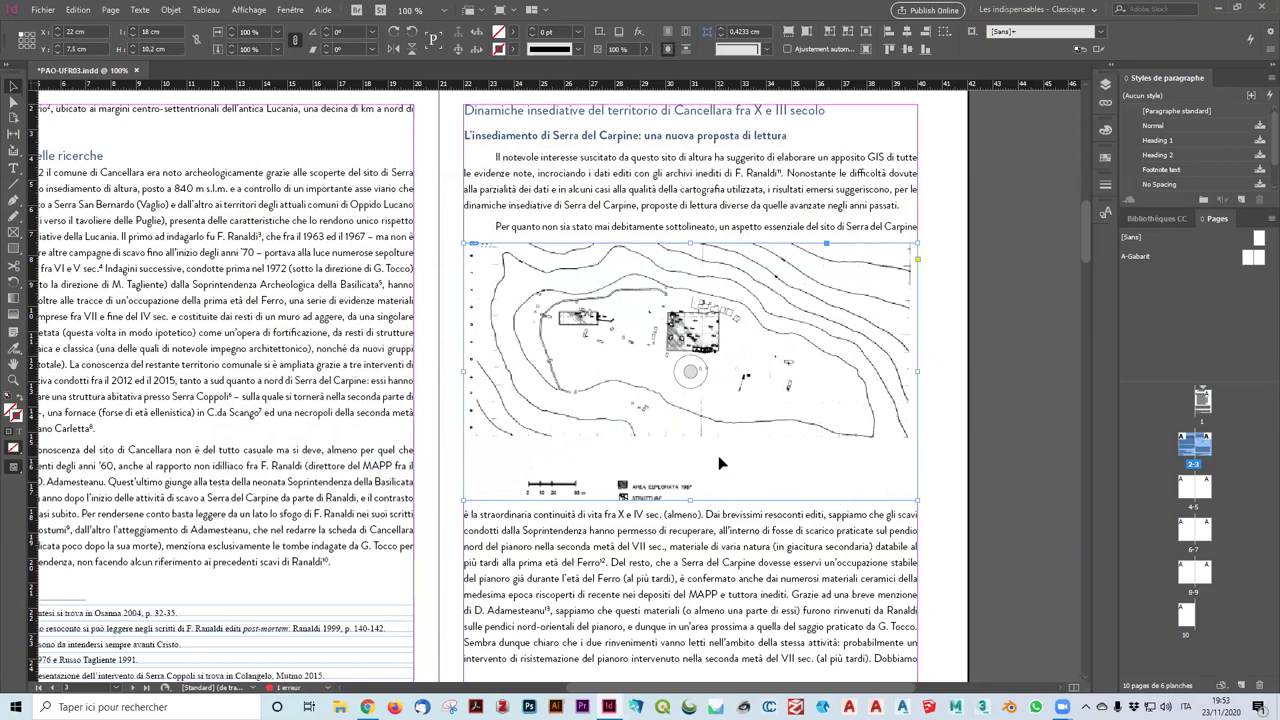
Compare the page 3 frame with the image inside it by selecting the content and the frame in turn
{"action": "left_click", "coordinate": [13, 104]}
{"action": "left_click", "coordinate": [879, 433]}
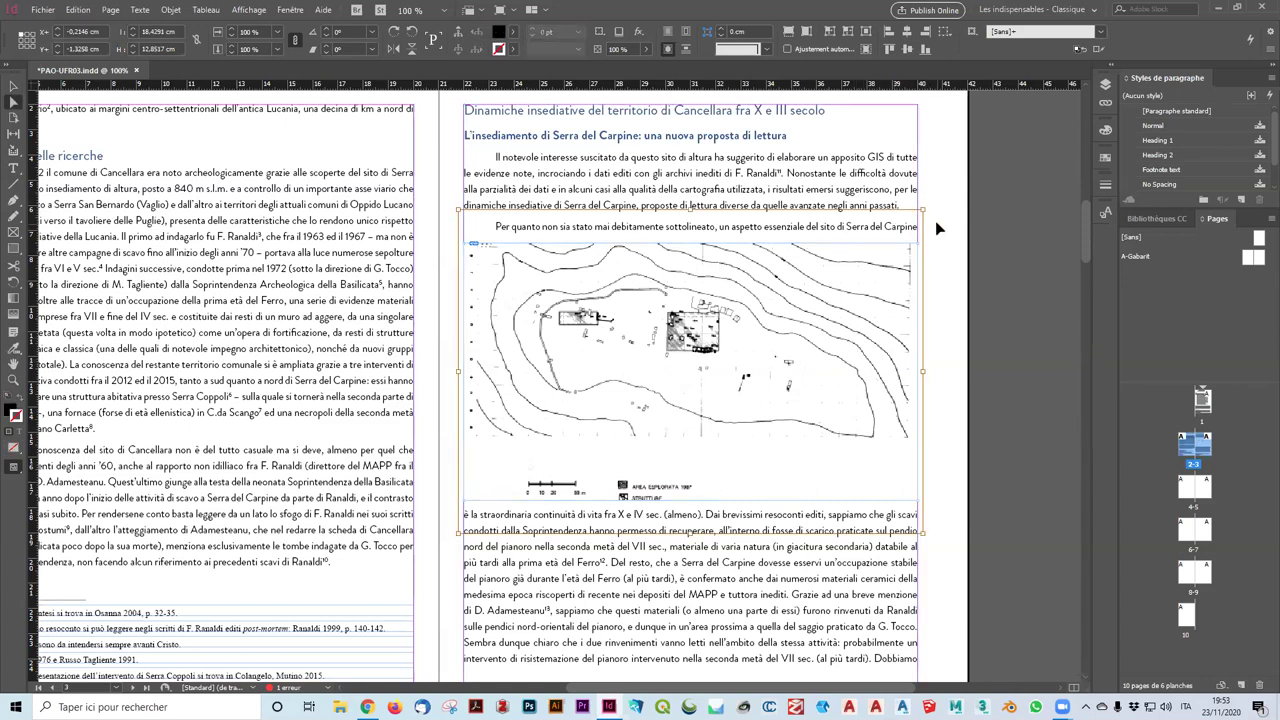
{"action": "left_click", "coordinate": [13, 88]}
{"action": "left_click", "coordinate": [738, 437]}
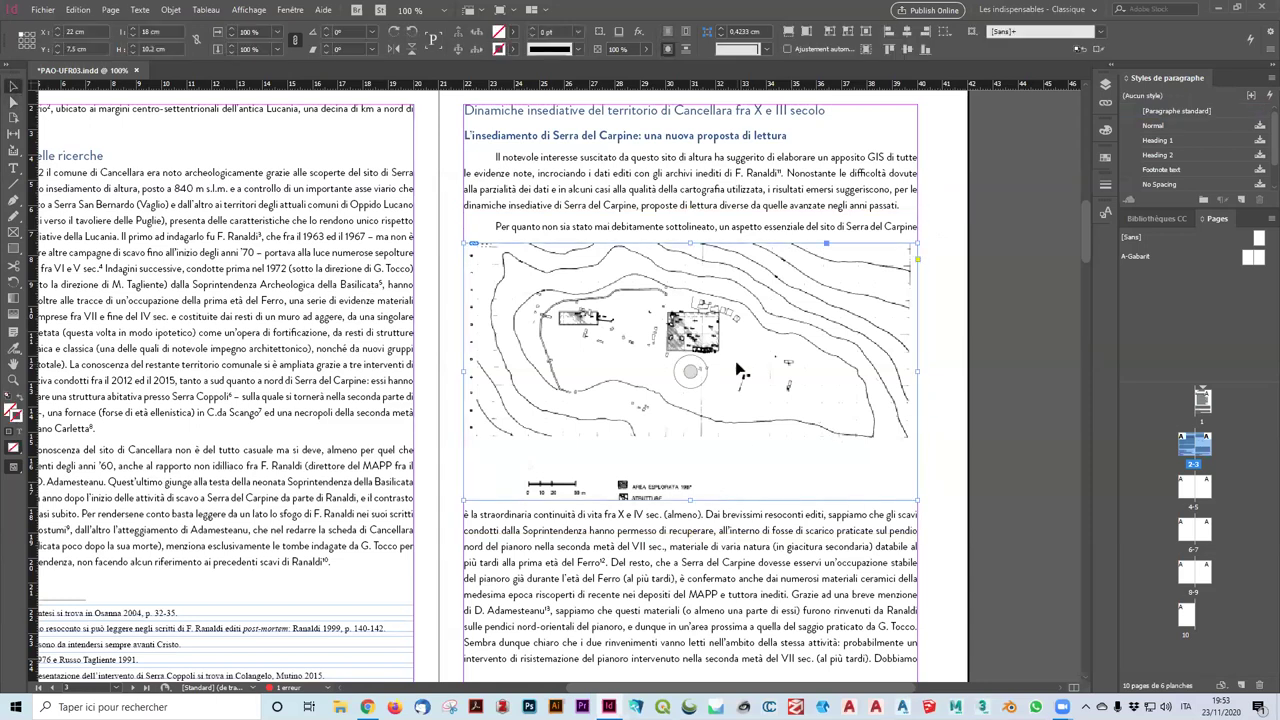
{"action": "left_click", "coordinate": [11, 103]}
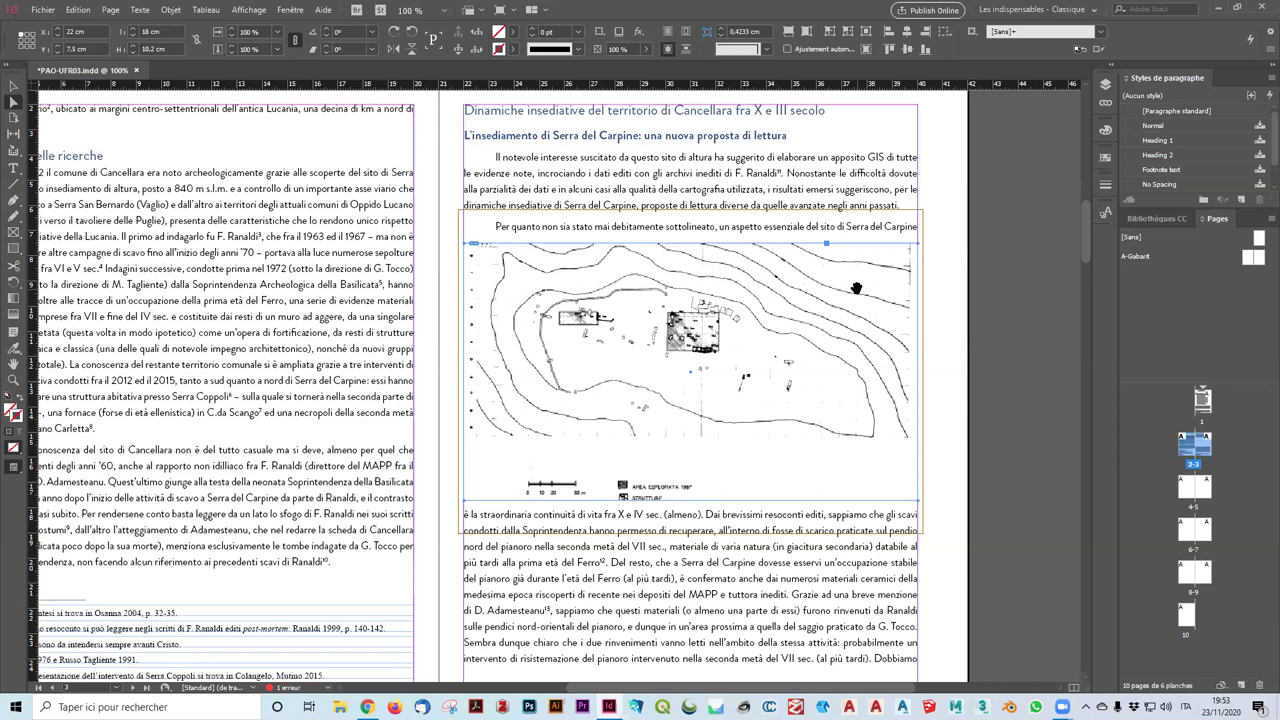
{"action": "key", "text": "v"}
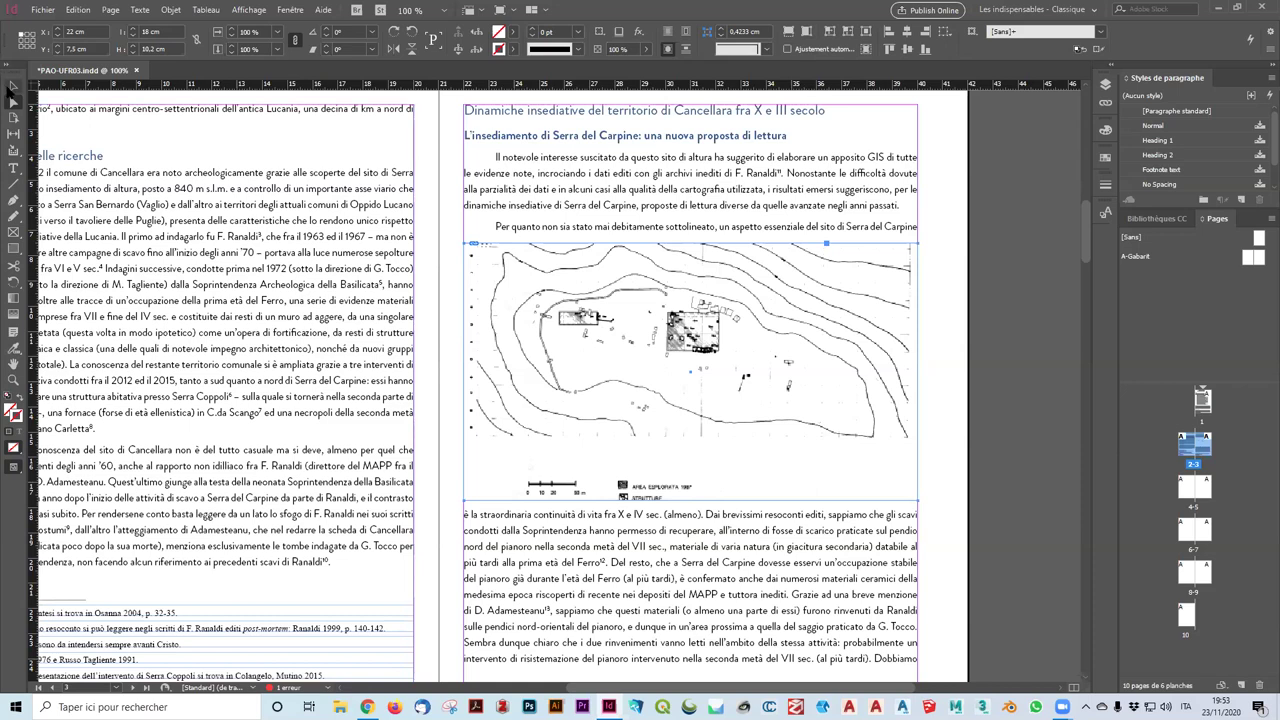
Fit the figura_2 image proportionally inside its frame on page 3
{"action": "key", "text": "a"}
{"action": "left_click", "coordinate": [714, 326]}
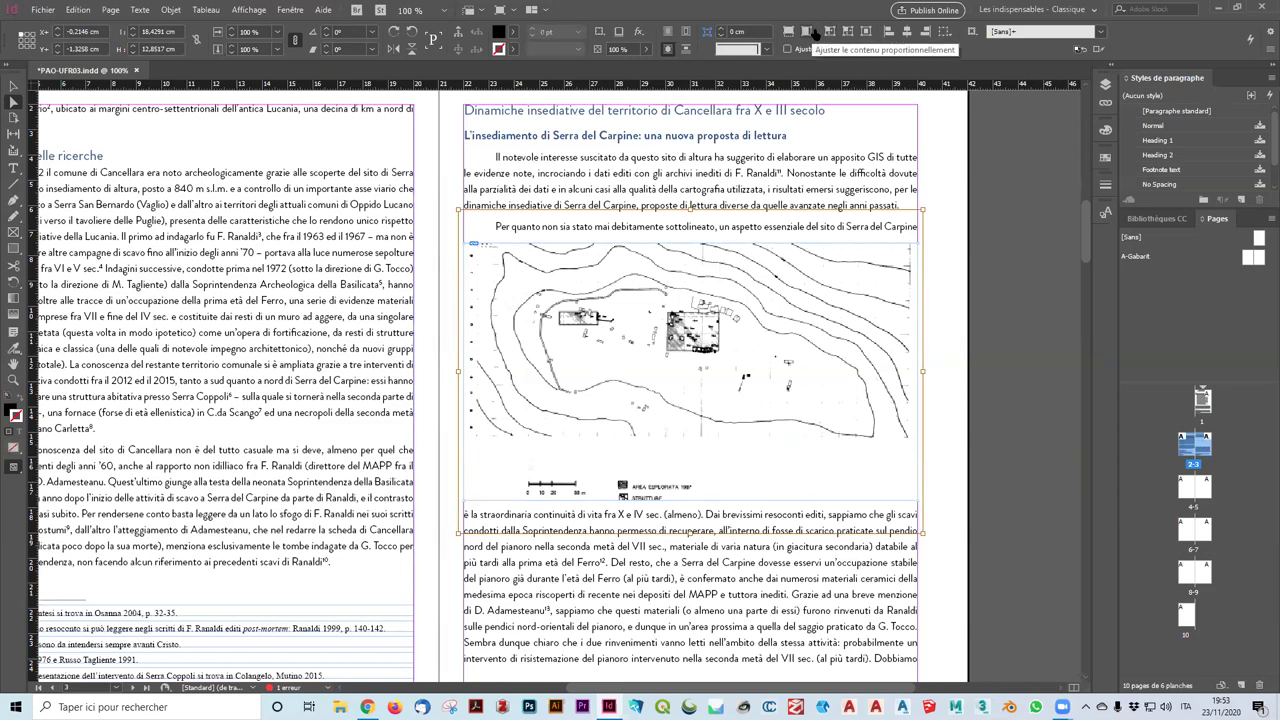
{"action": "left_click", "coordinate": [812, 33]}
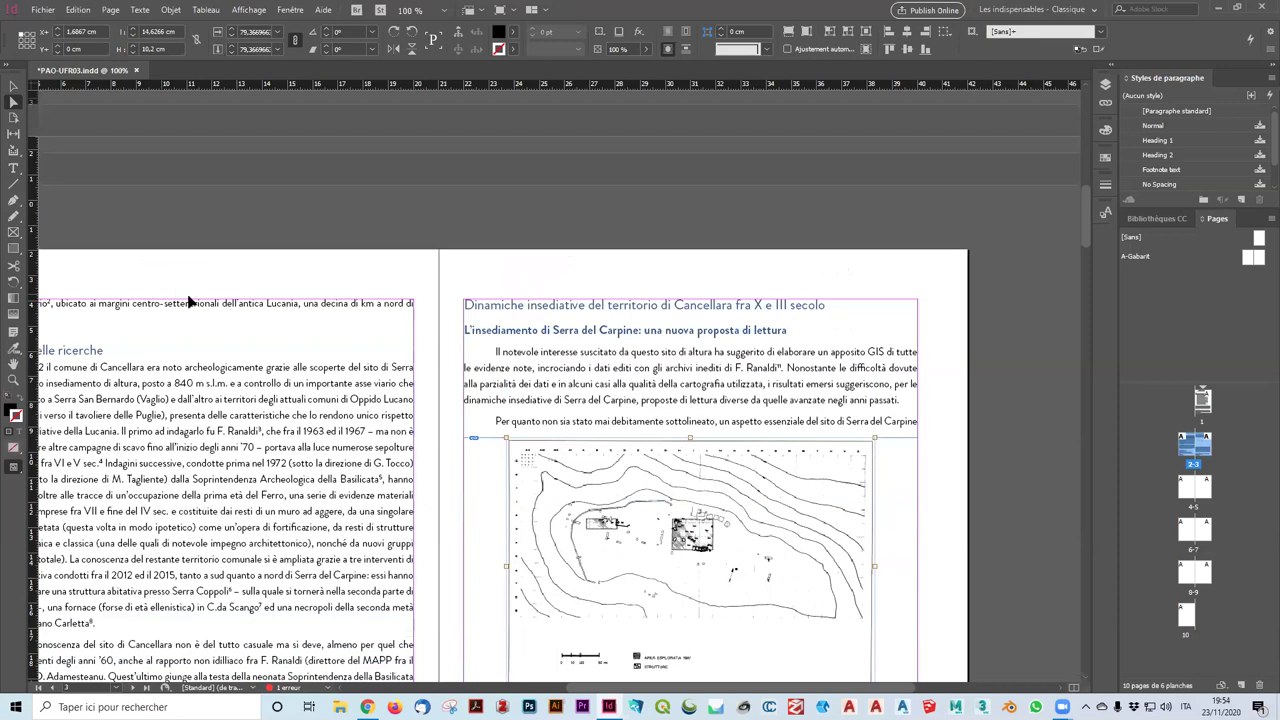
Try the fast display performance setting on the map image on page 1
{"action": "scroll", "coordinate": [466, 430], "scroll_direction": "up", "scroll_amount": 10}
{"action": "right_click", "coordinate": [755, 258]}
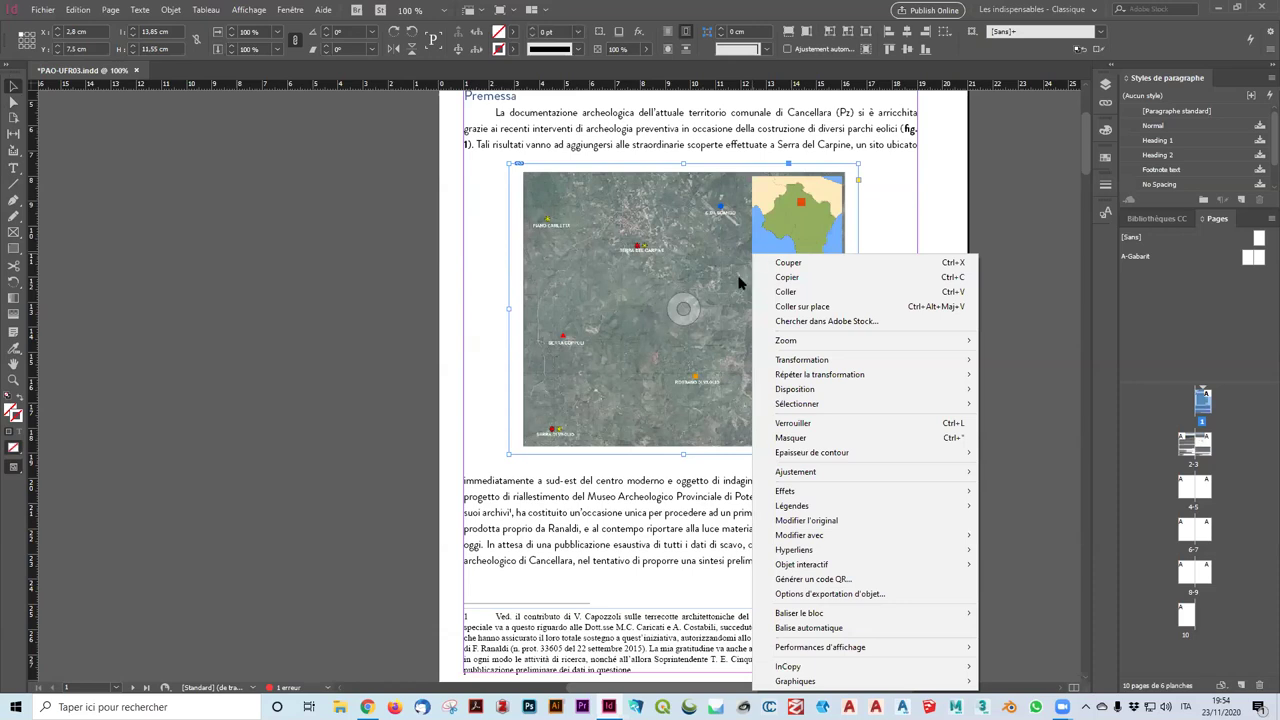
{"action": "mouse_move", "coordinate": [922, 649]}
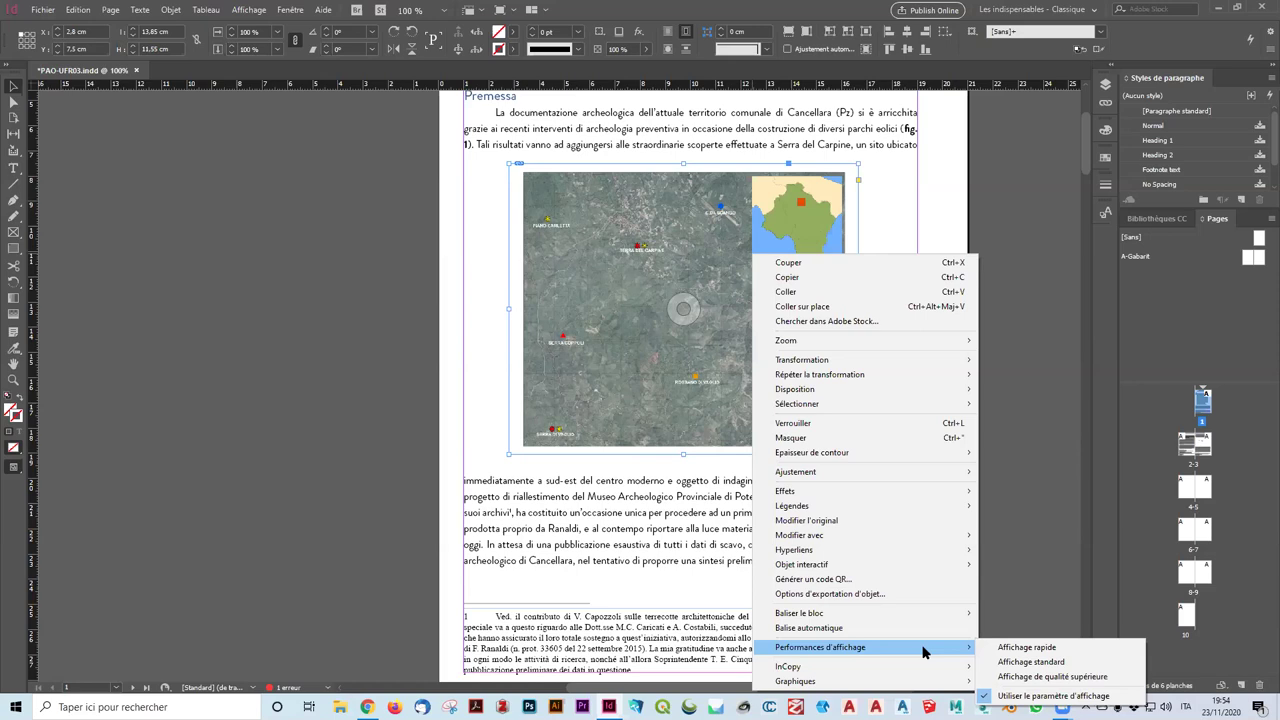
{"action": "left_click", "coordinate": [1030, 648]}
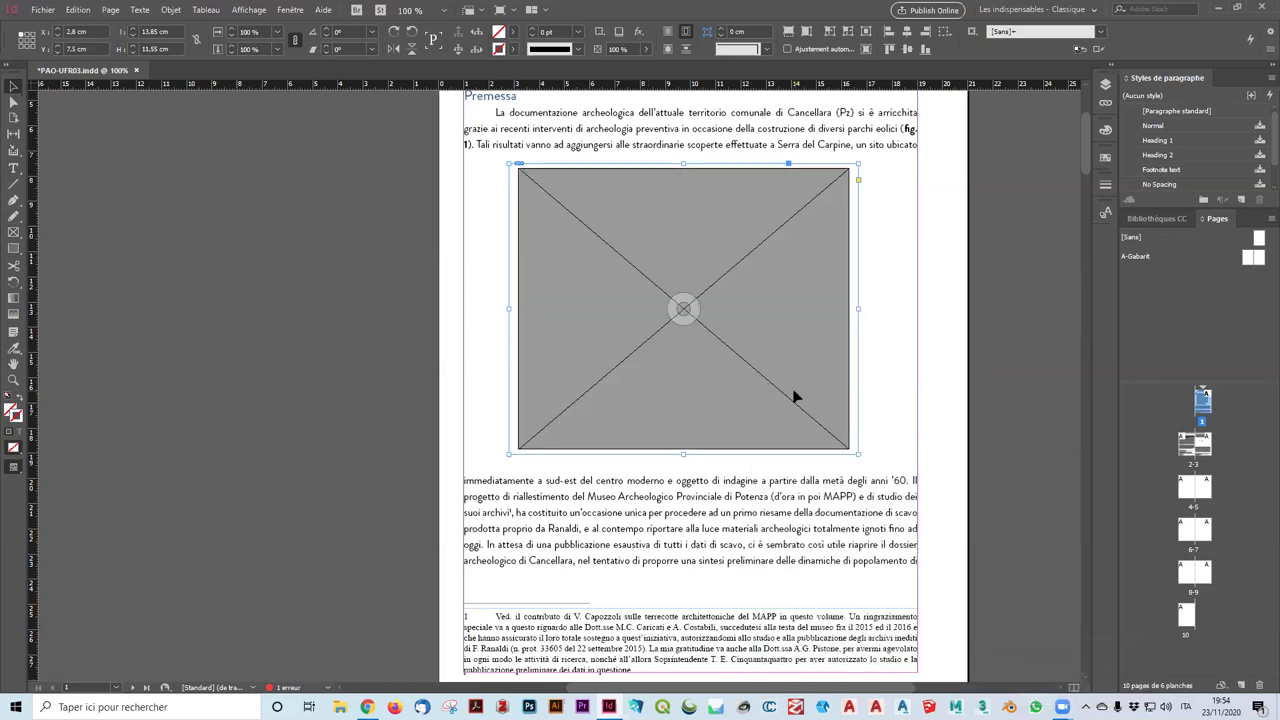
Set the page 1 map image's display performance to high quality
{"action": "scroll", "coordinate": [781, 388], "scroll_direction": "down", "scroll_amount": 10}
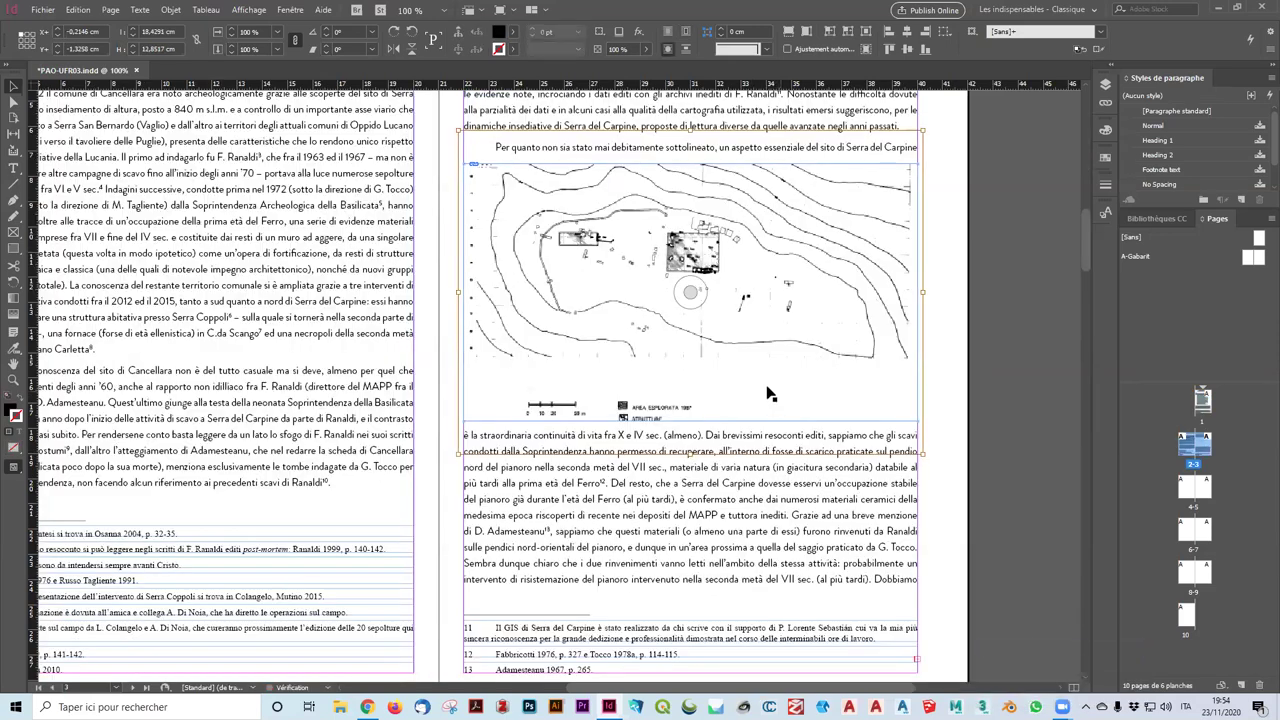
{"action": "scroll", "coordinate": [781, 388], "scroll_direction": "up", "scroll_amount": 10}
{"action": "right_click", "coordinate": [771, 365]}
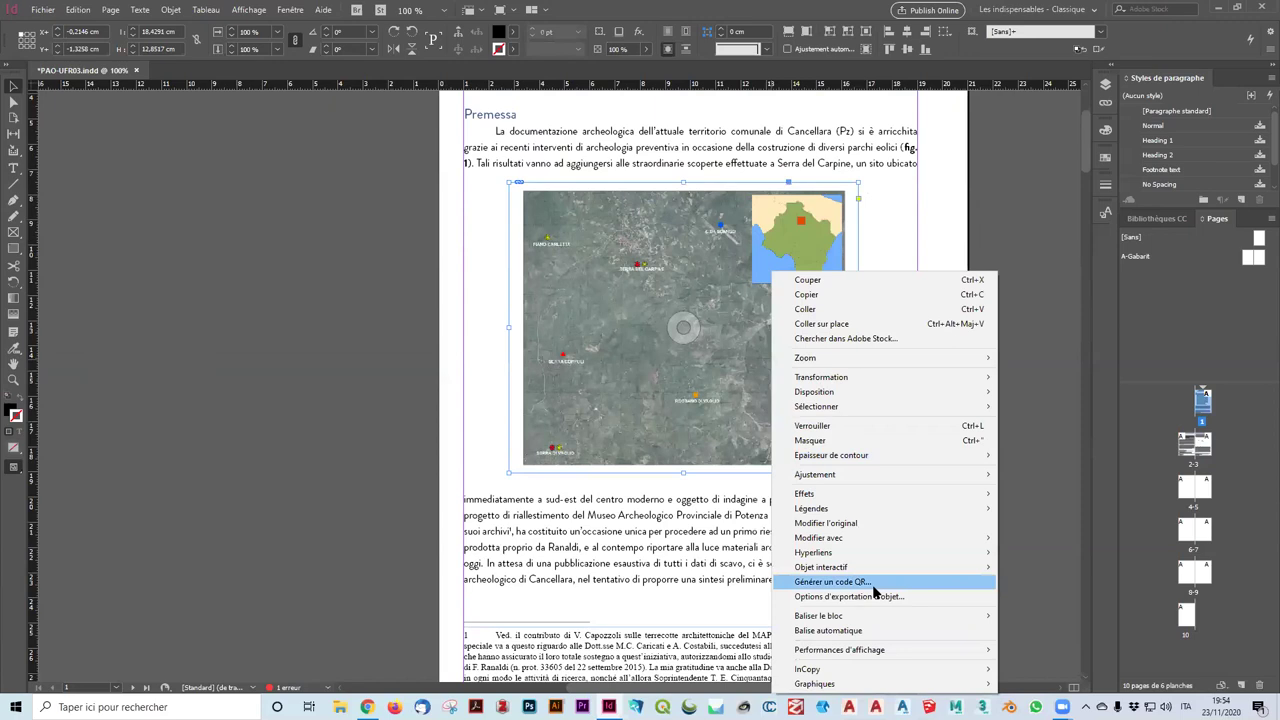
{"action": "mouse_move", "coordinate": [876, 650]}
{"action": "left_click", "coordinate": [1097, 682]}
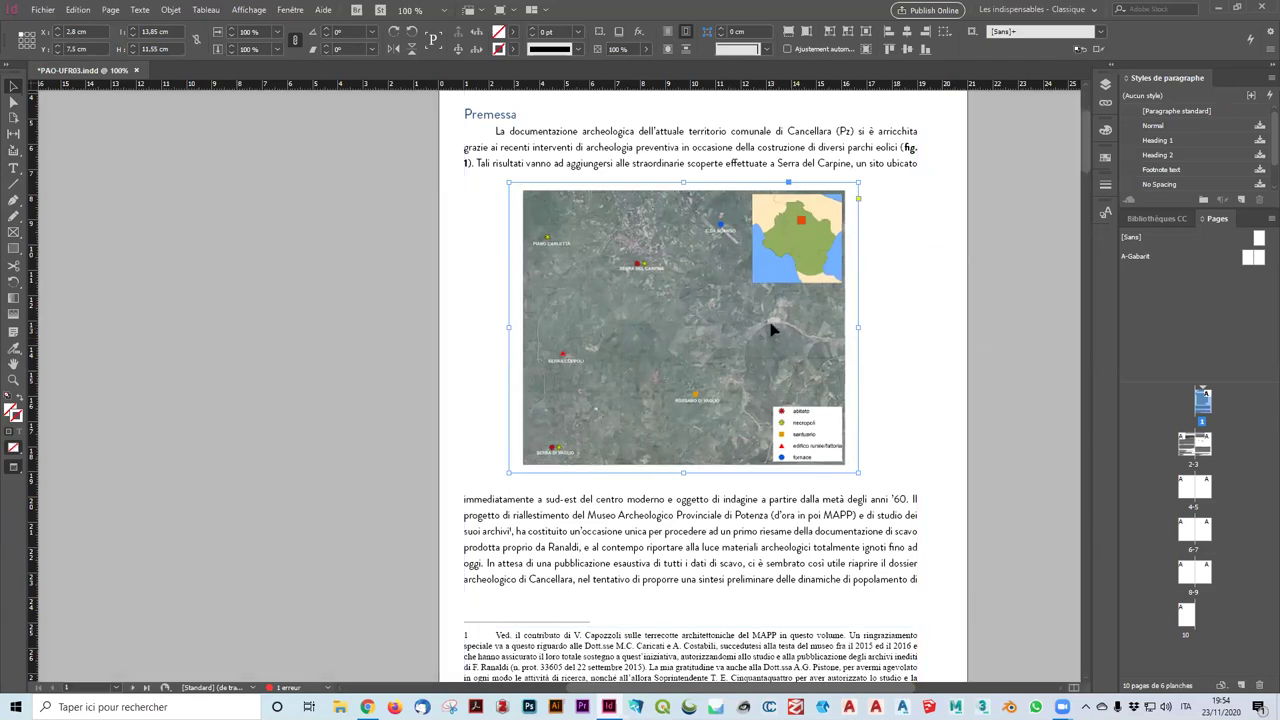
Inspect the high-quality rendering of the page 1 map up close and set its display performance to standard
{"action": "left_click", "coordinate": [946, 354]}
{"action": "scroll", "coordinate": [700, 345], "scroll_direction": "up", "scroll_amount": 1}
{"action": "scroll", "coordinate": [617, 349], "scroll_direction": "up", "scroll_amount": 2}
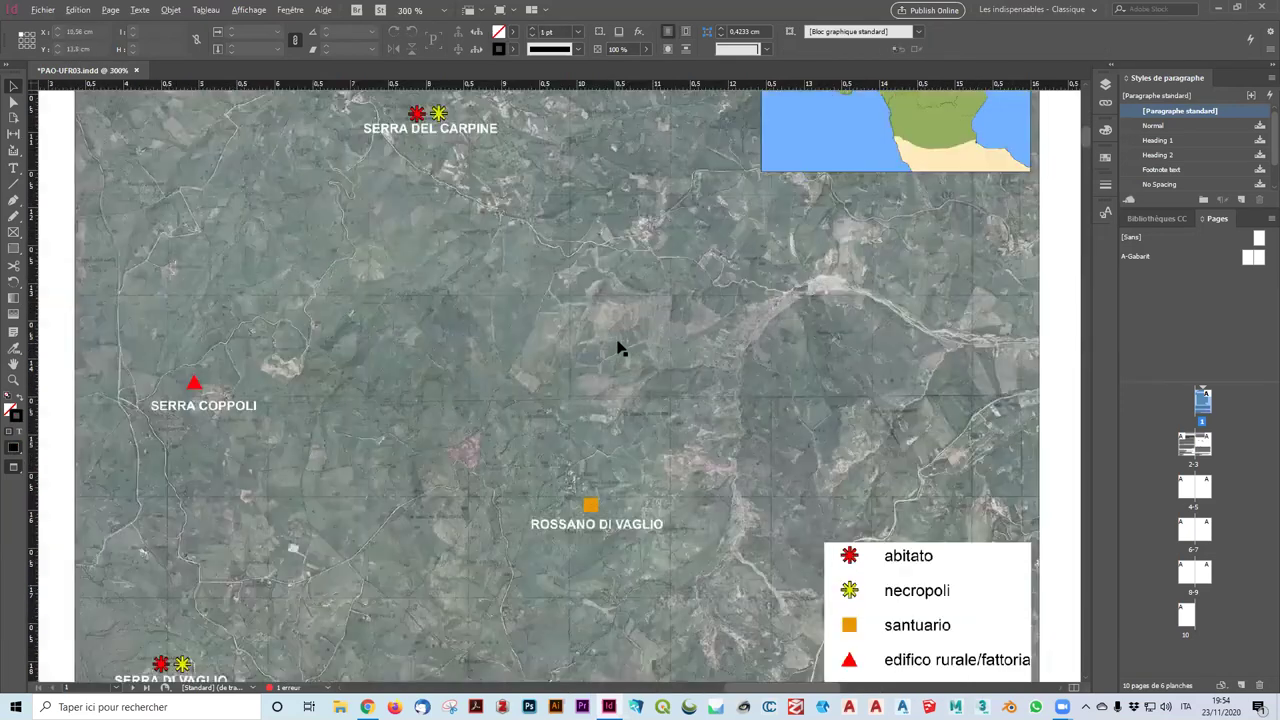
{"action": "scroll", "coordinate": [618, 349], "scroll_direction": "up", "scroll_amount": 1}
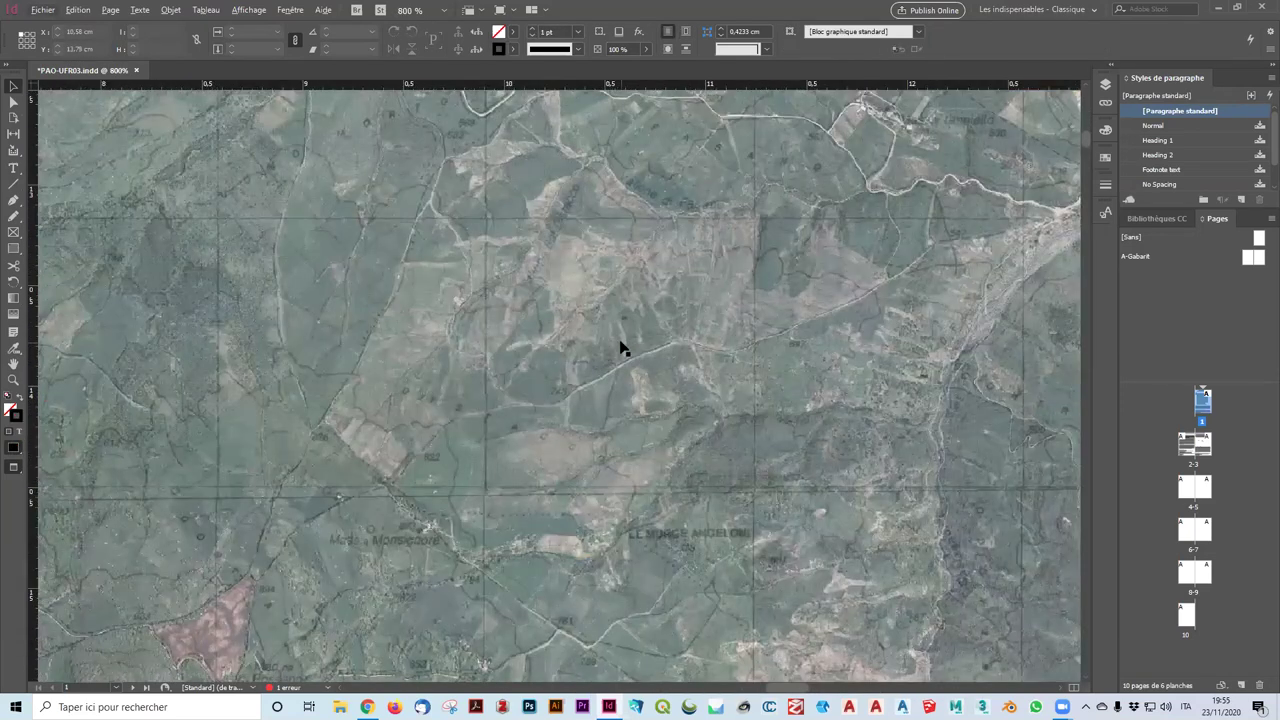
{"action": "right_click", "coordinate": [620, 347]}
{"action": "left_click", "coordinate": [577, 350]}
{"action": "left_click", "coordinate": [577, 350]}
{"action": "right_click", "coordinate": [577, 350]}
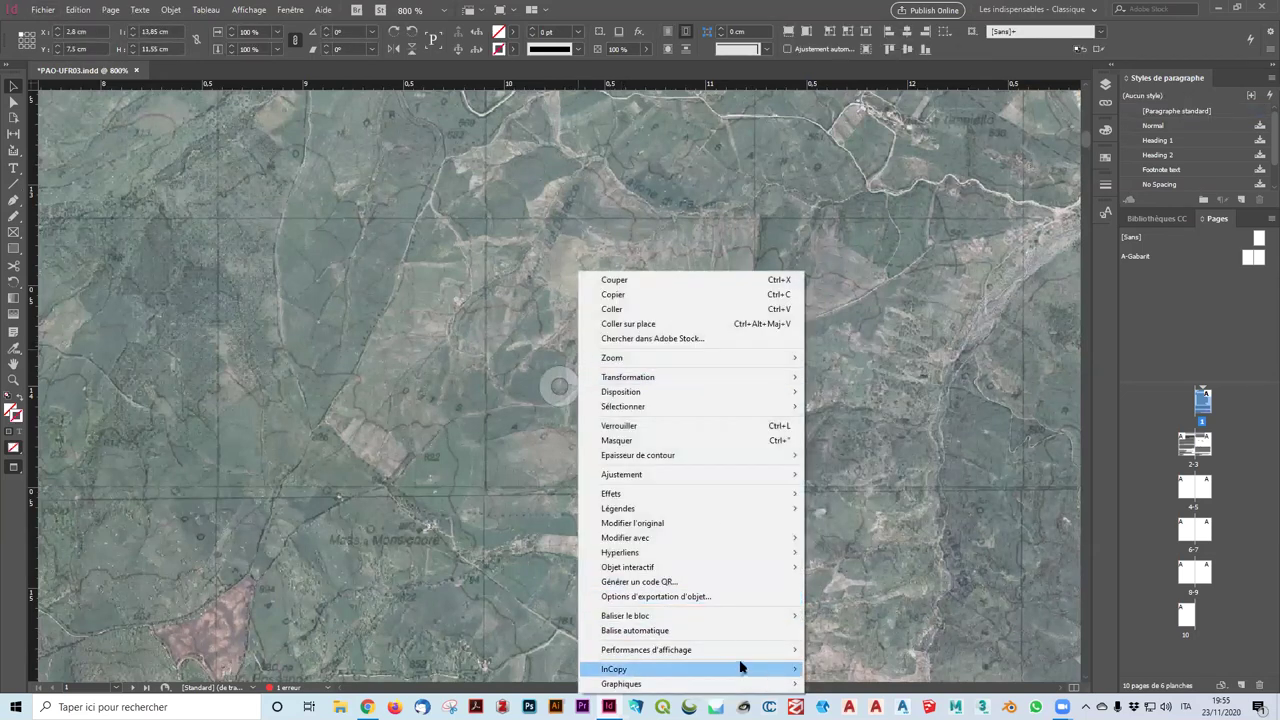
{"action": "mouse_move", "coordinate": [743, 652]}
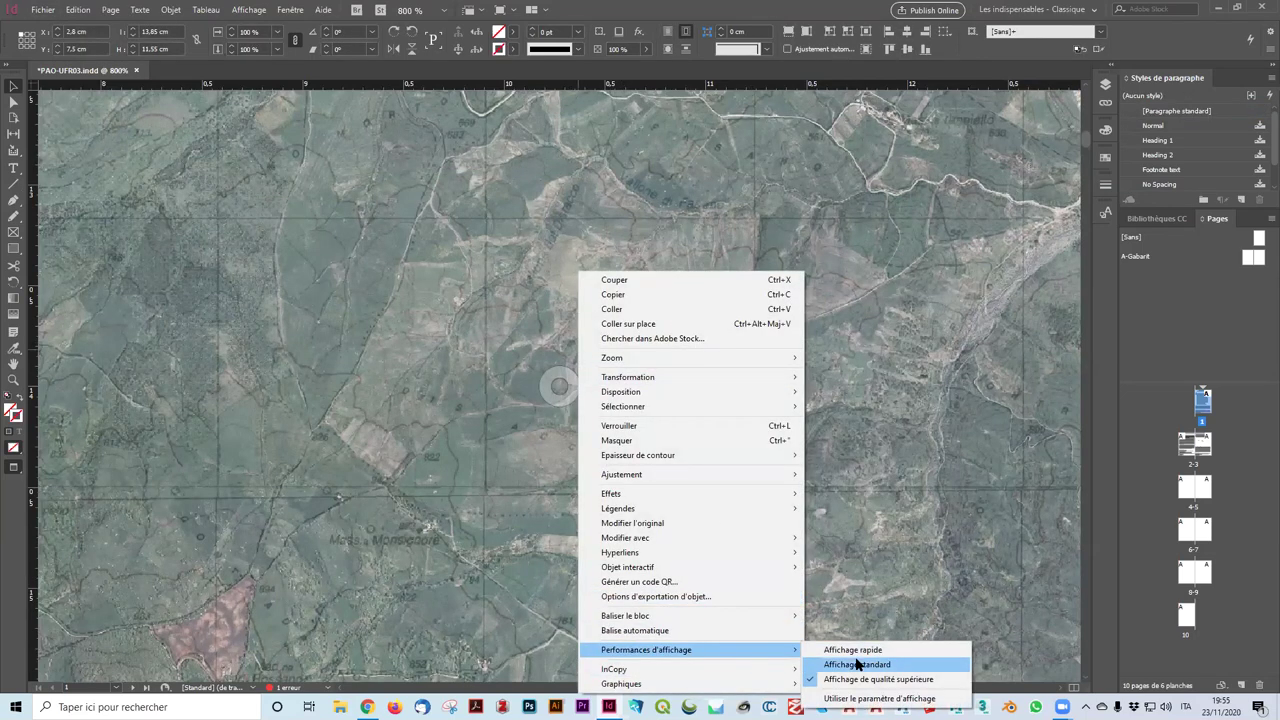
{"action": "left_click", "coordinate": [857, 664]}
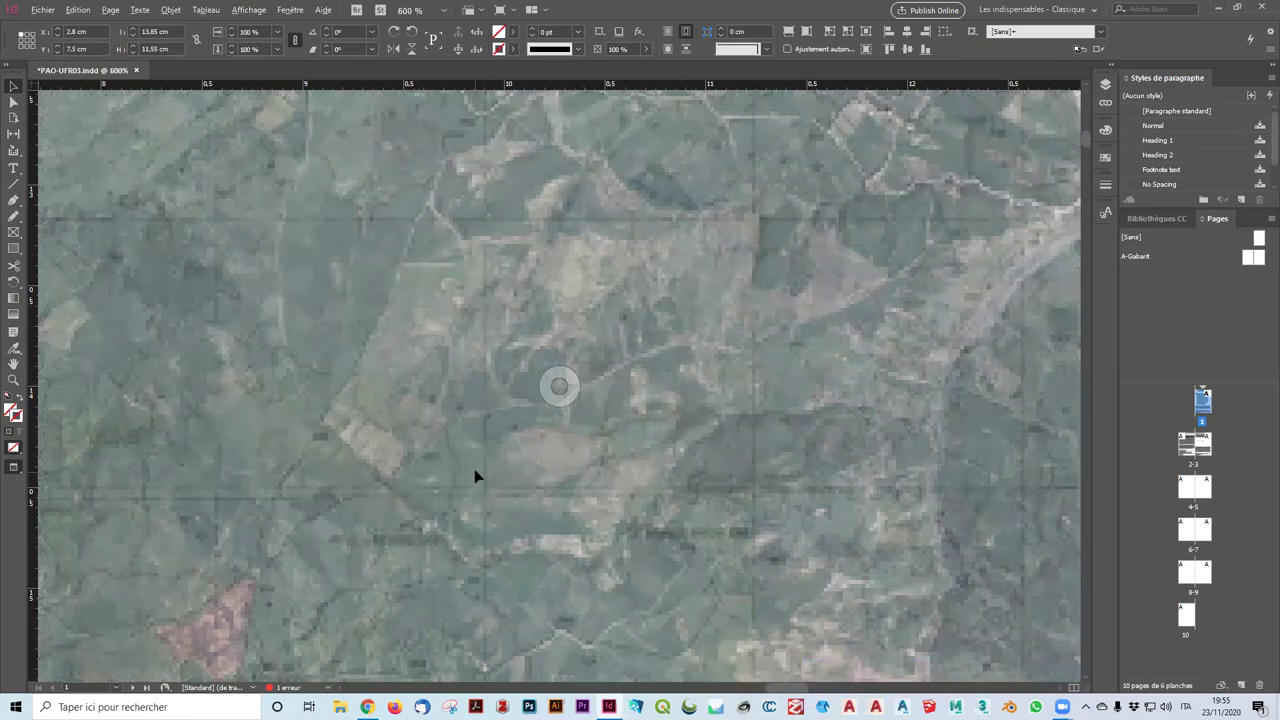
Open the document's print settings and look through the available printers
{"action": "scroll", "coordinate": [475, 477], "scroll_direction": "down", "scroll_amount": 5}
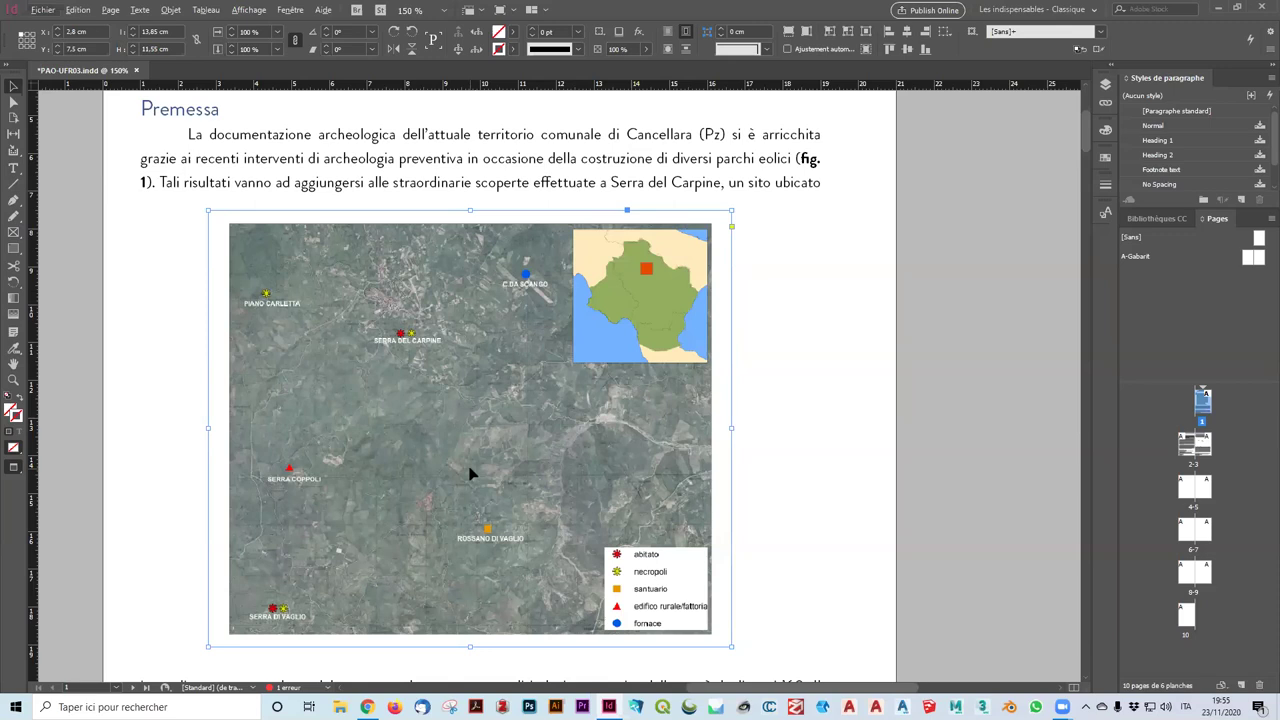
{"action": "scroll", "coordinate": [470, 474], "scroll_direction": "up", "scroll_amount": 2}
{"action": "left_click", "coordinate": [624, 160]}
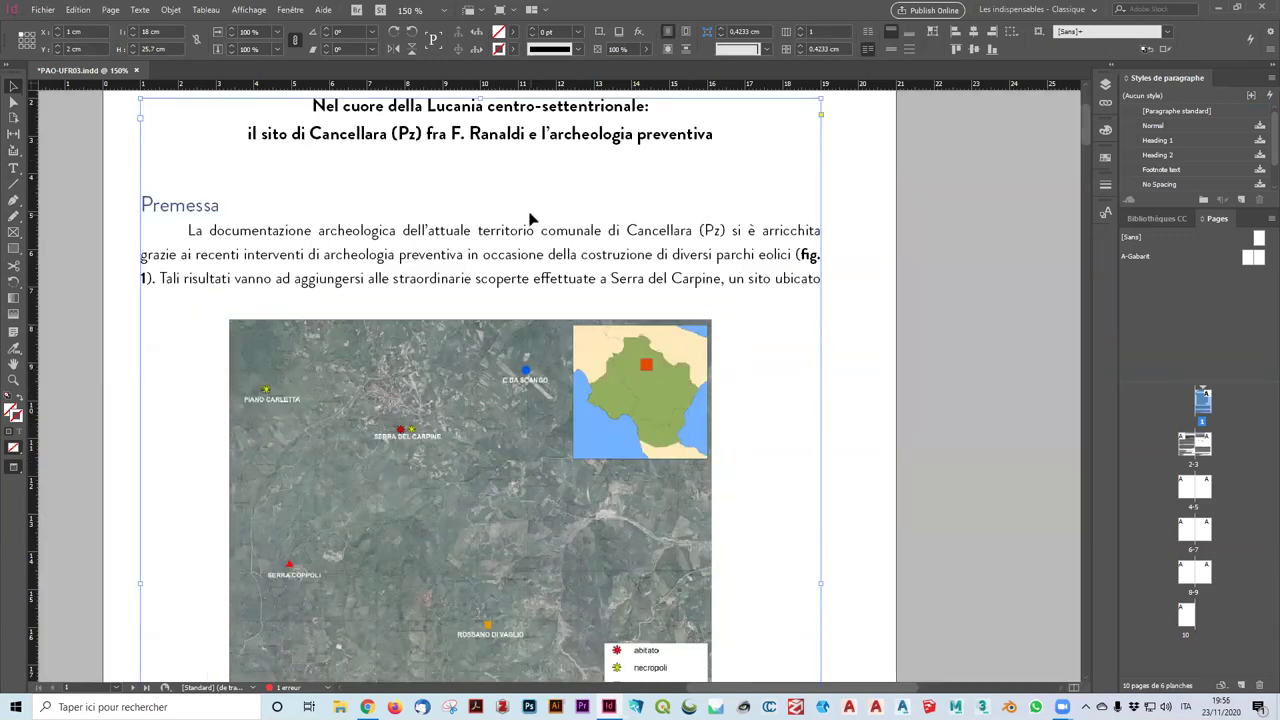
{"action": "key", "text": "ctrl+1"}
{"action": "key", "text": "ctrl+minus"}
{"action": "left_click", "coordinate": [714, 229]}
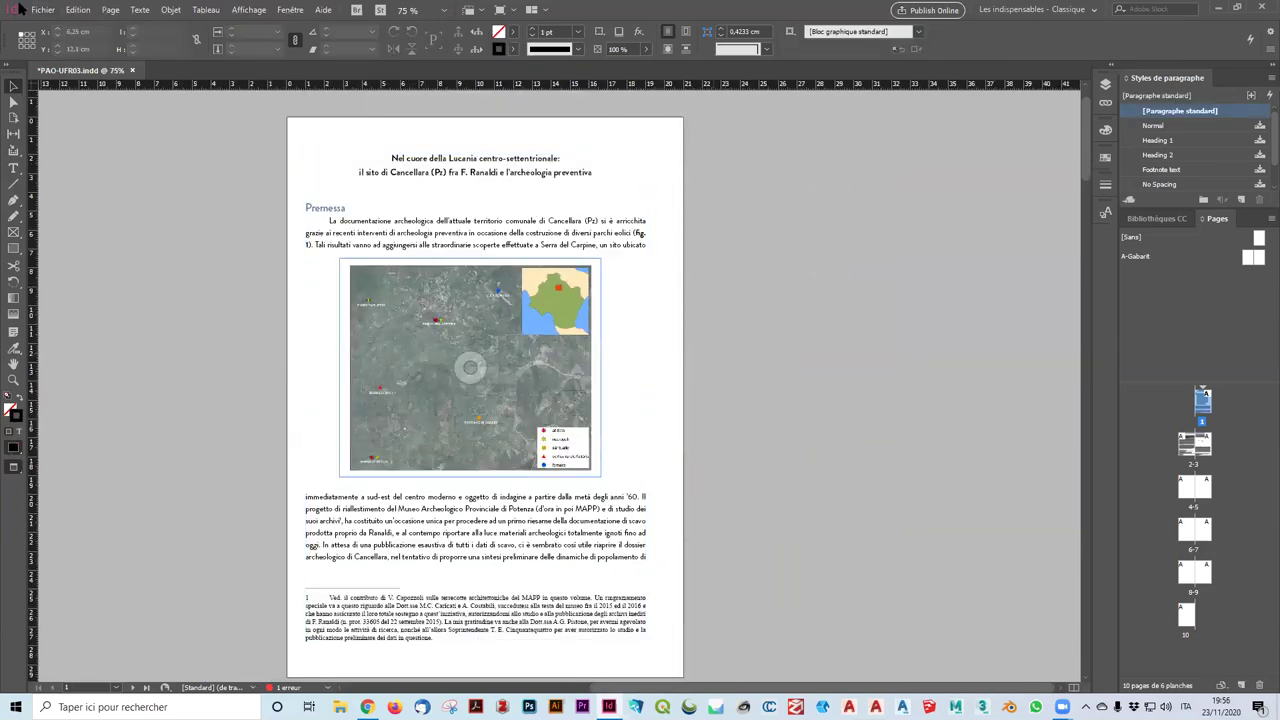
{"action": "left_click", "coordinate": [48, 12]}
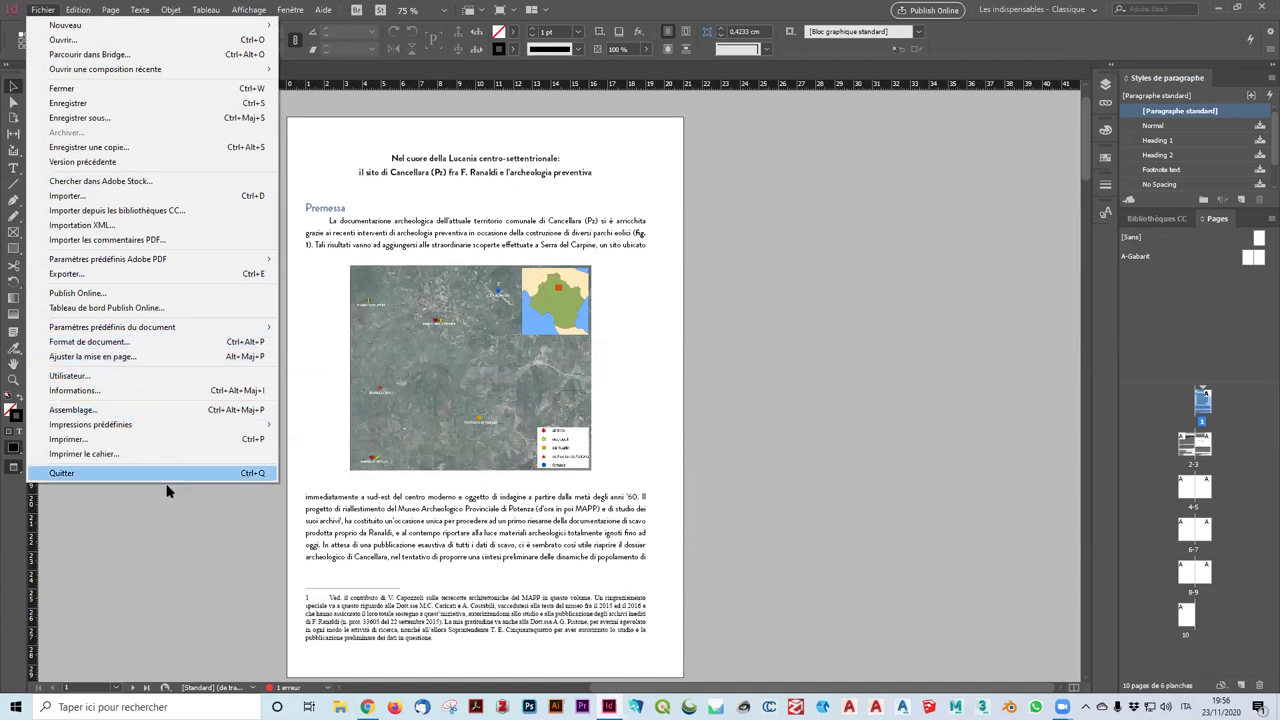
{"action": "left_click", "coordinate": [176, 442]}
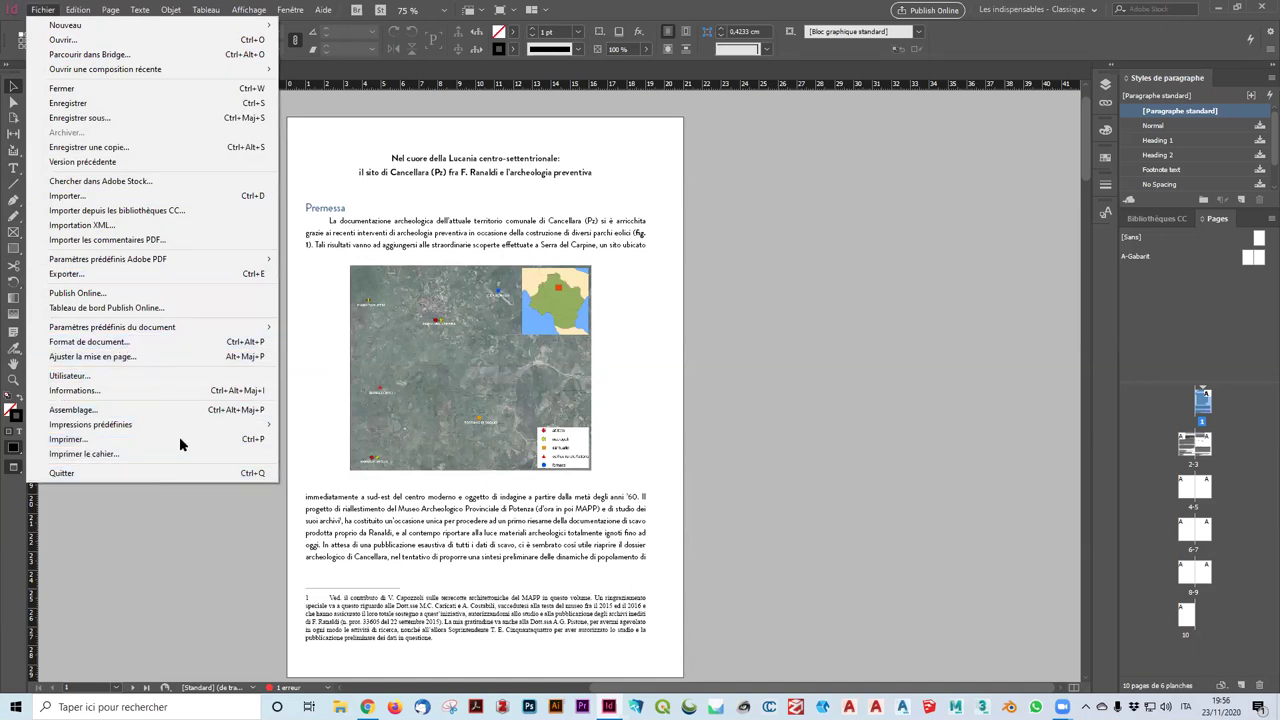
{"action": "left_click", "coordinate": [489, 196]}
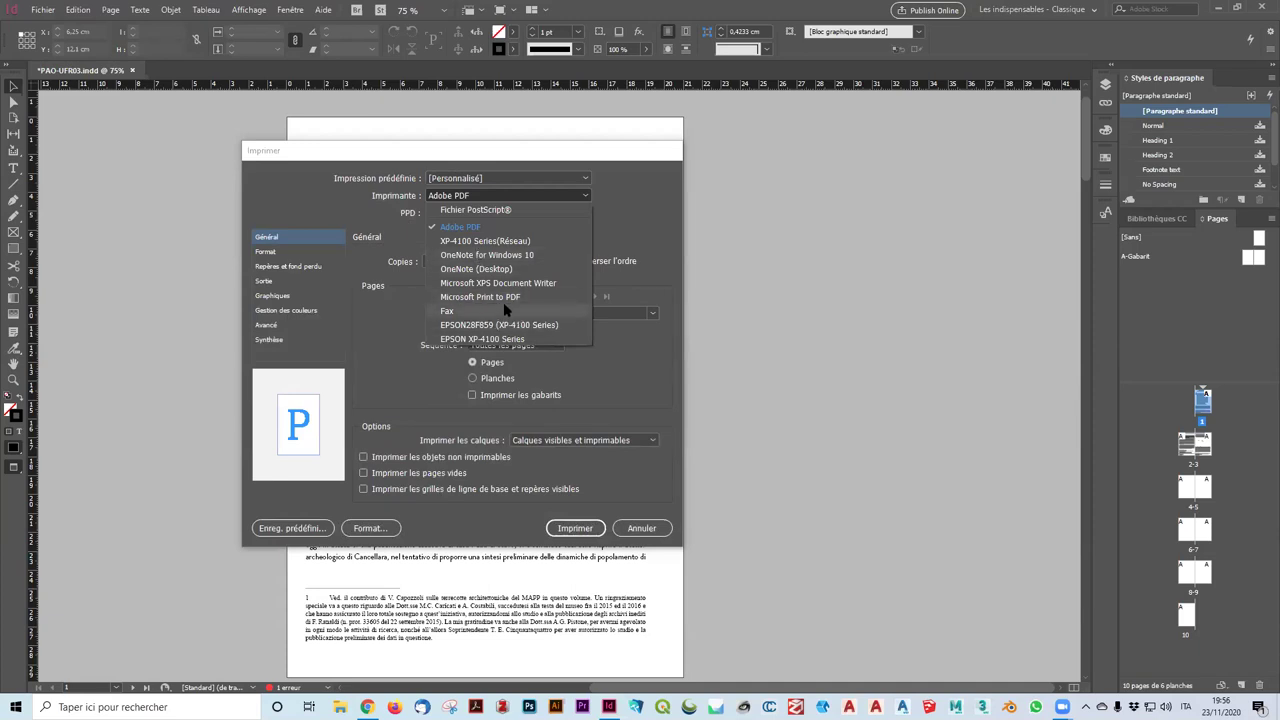
Try the [Par défaut] print preset, then return to [Personnalisé]
{"action": "left_click", "coordinate": [579, 176]}
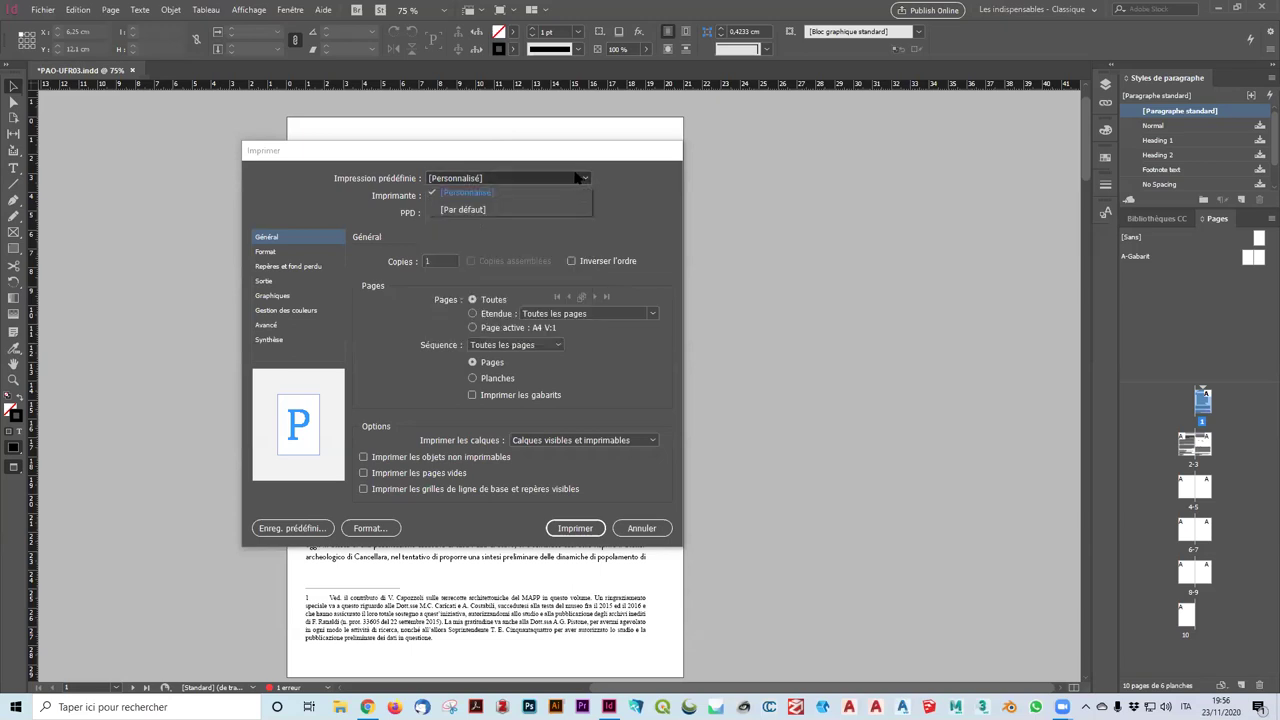
{"action": "left_click", "coordinate": [484, 211]}
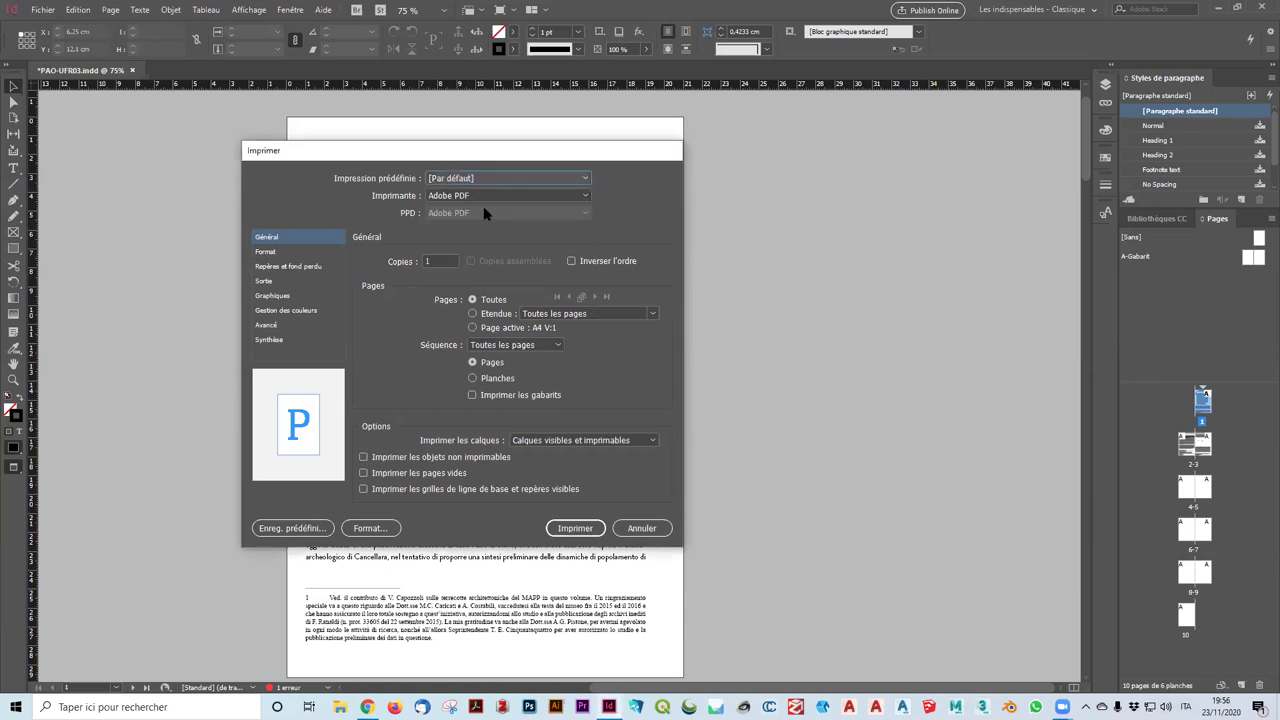
{"action": "left_click", "coordinate": [480, 178]}
{"action": "left_click", "coordinate": [482, 191]}
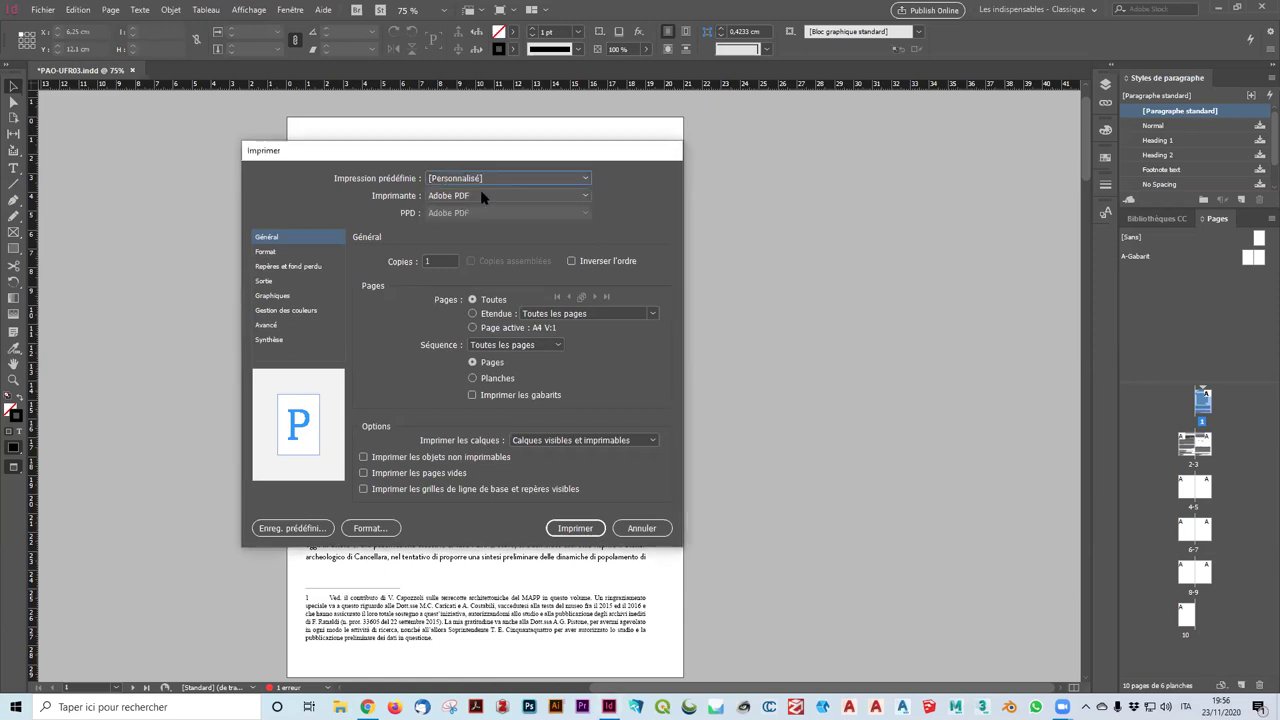
Review the print output settings and the image data sending options under Graphiques, keeping Echantillonnage optimisé
{"action": "left_click", "coordinate": [274, 284]}
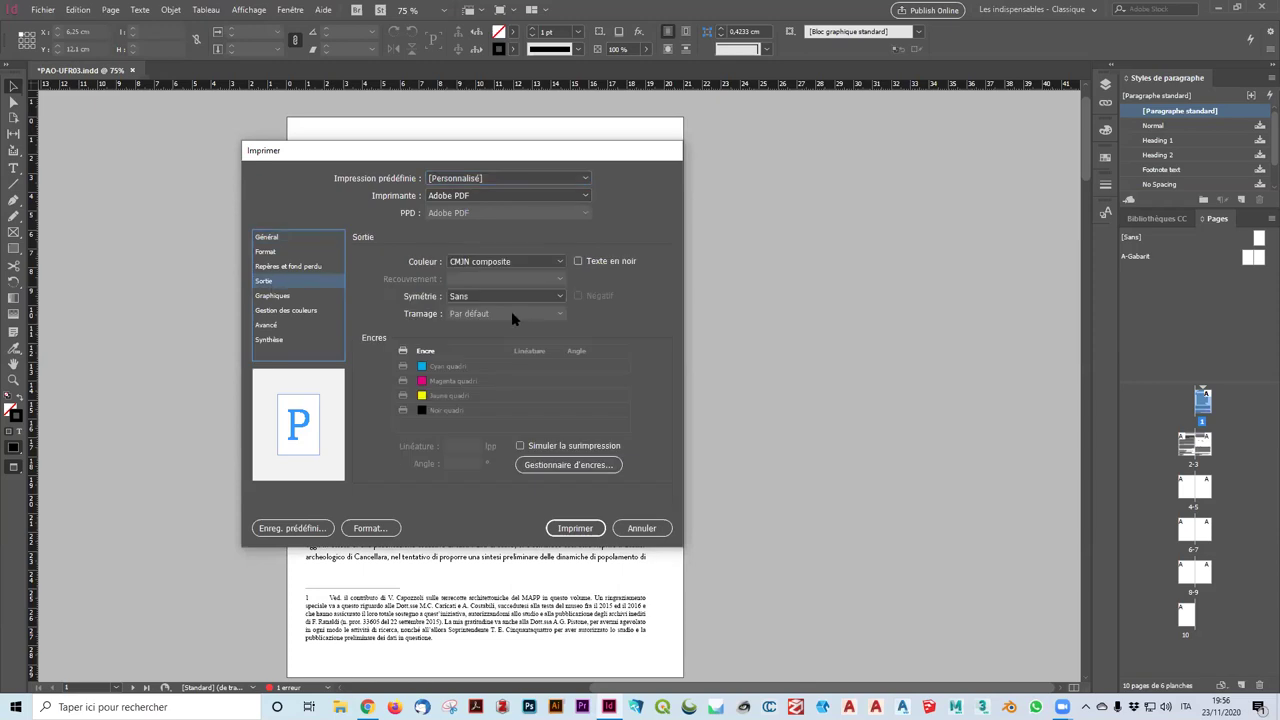
{"action": "left_click", "coordinate": [276, 296]}
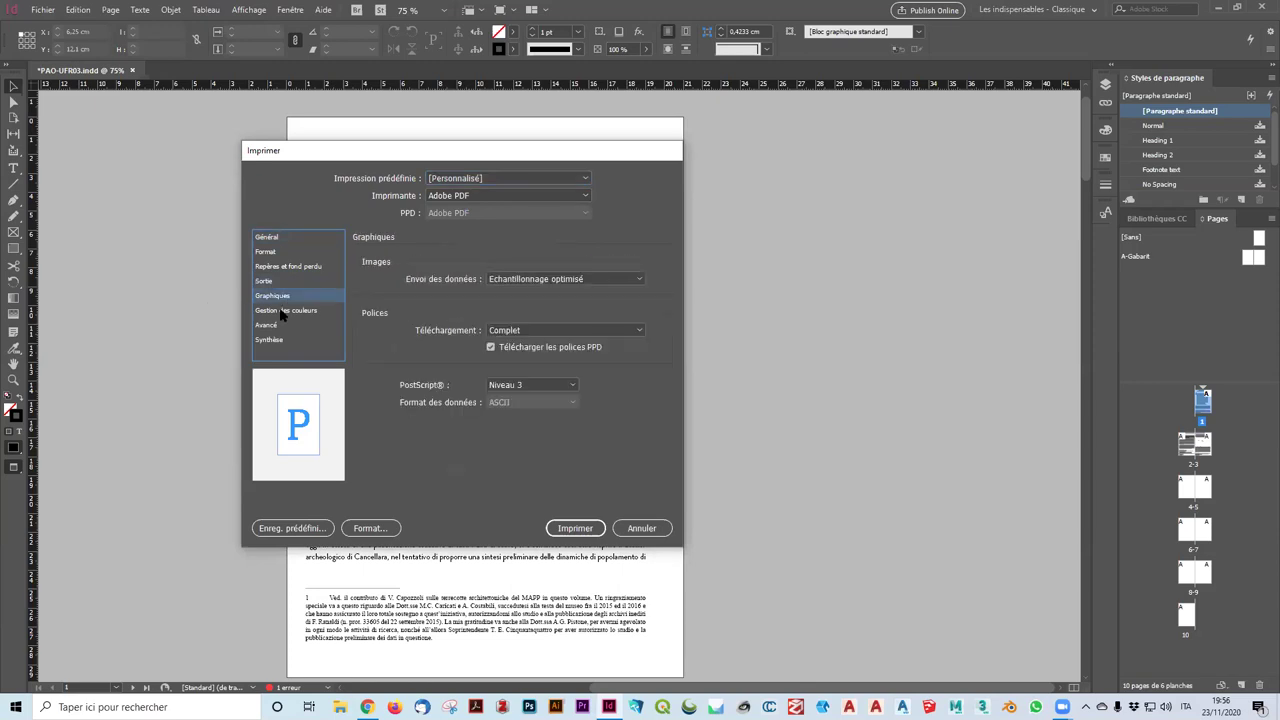
{"action": "left_click", "coordinate": [560, 279]}
{"action": "left_click", "coordinate": [539, 303]}
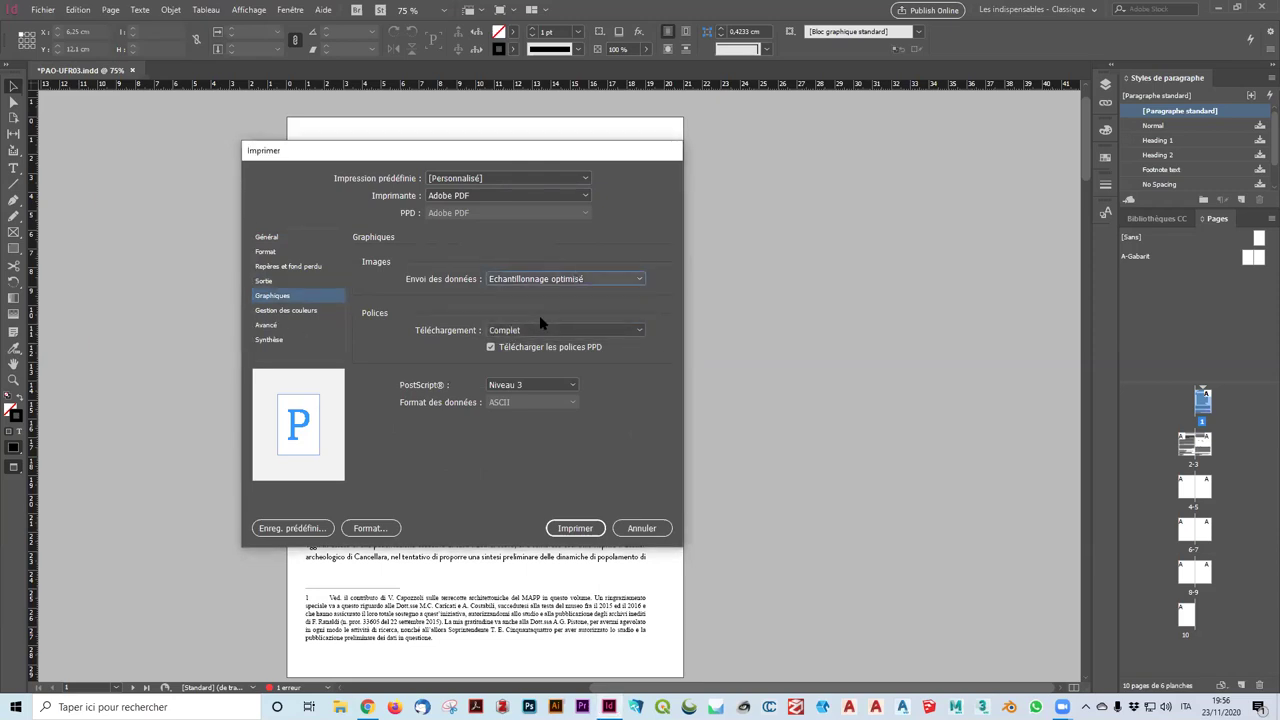
Review the print colour management and advanced settings, keeping the [Résolution moyenne] transparency flattening preset
{"action": "left_click", "coordinate": [285, 311]}
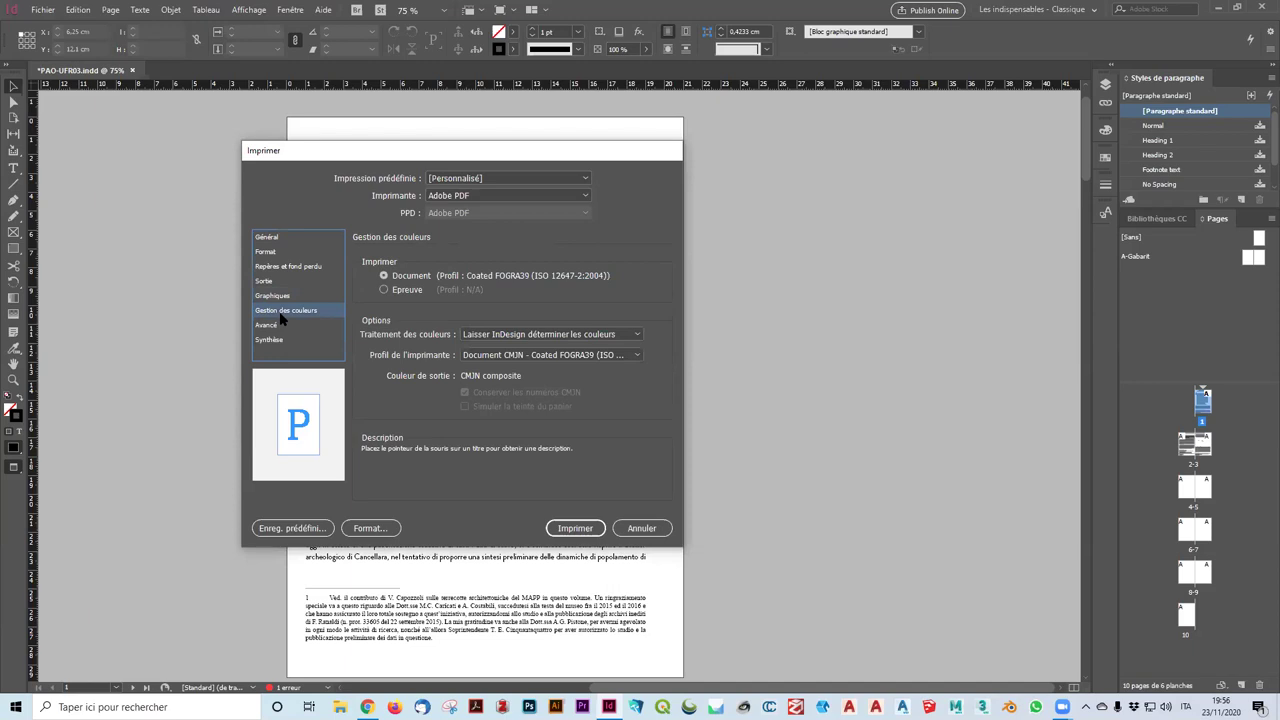
{"action": "left_click", "coordinate": [278, 327]}
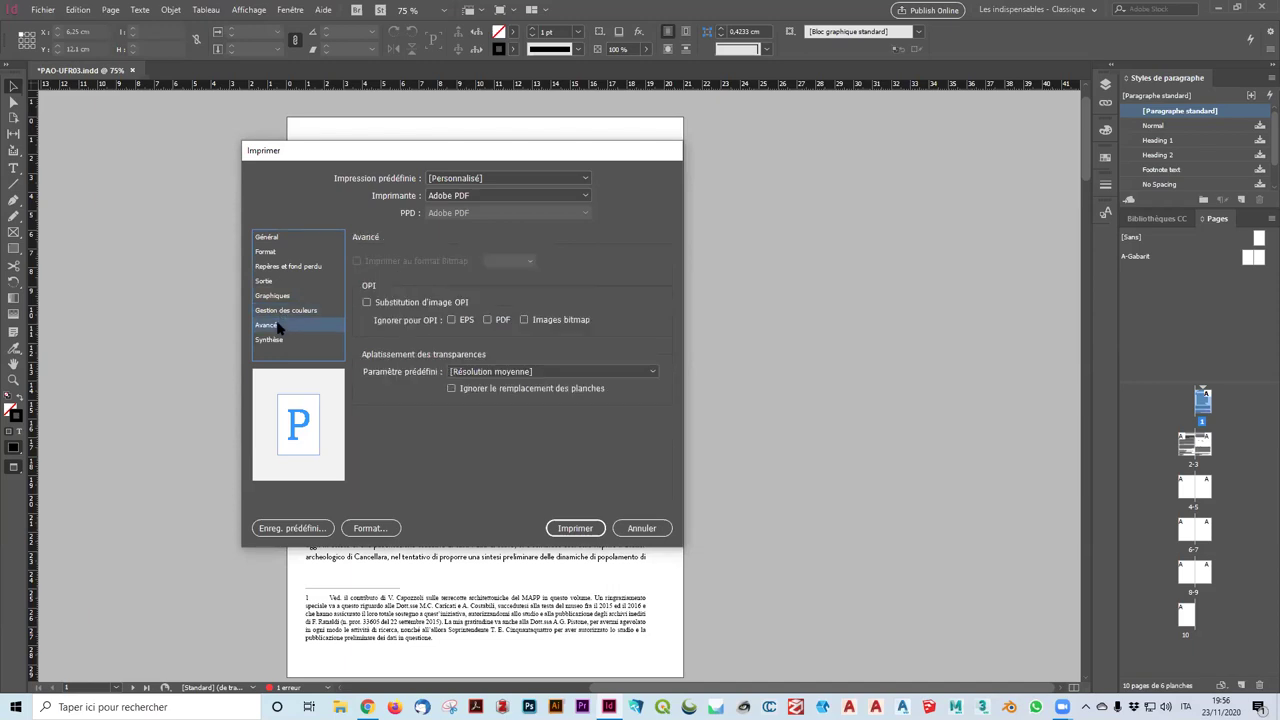
{"action": "left_click", "coordinate": [612, 378]}
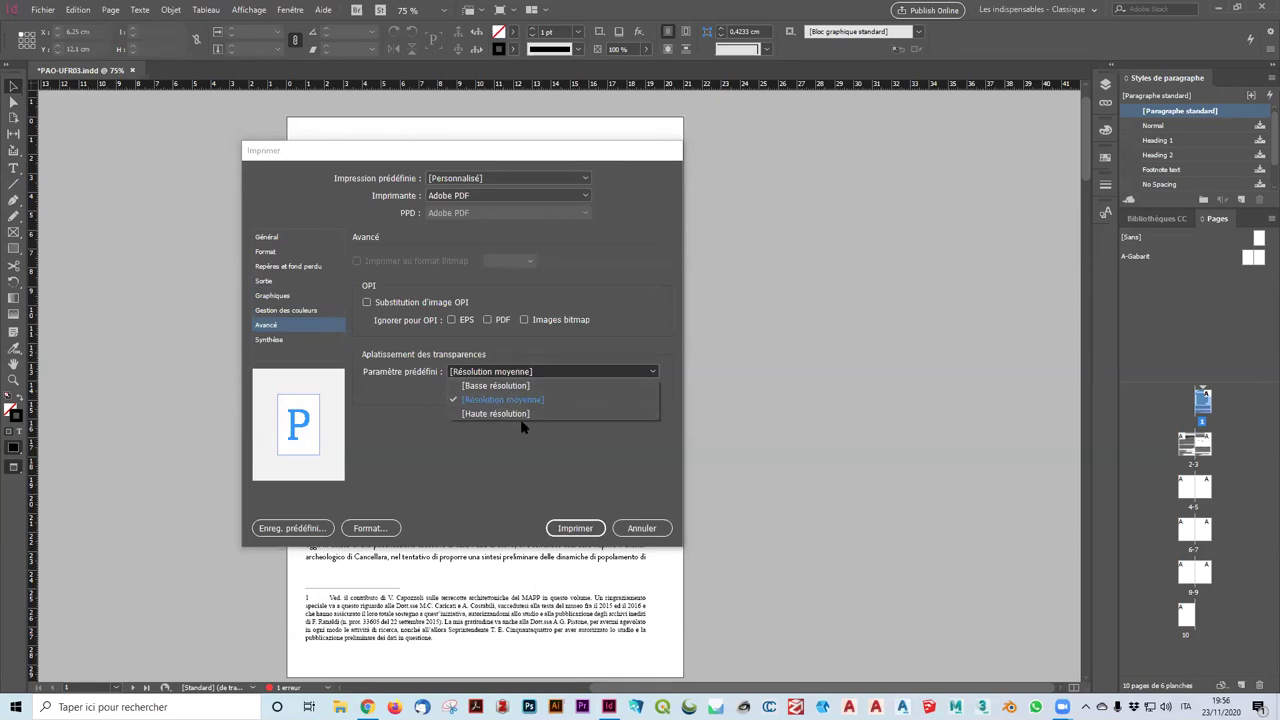
{"action": "left_click", "coordinate": [500, 399]}
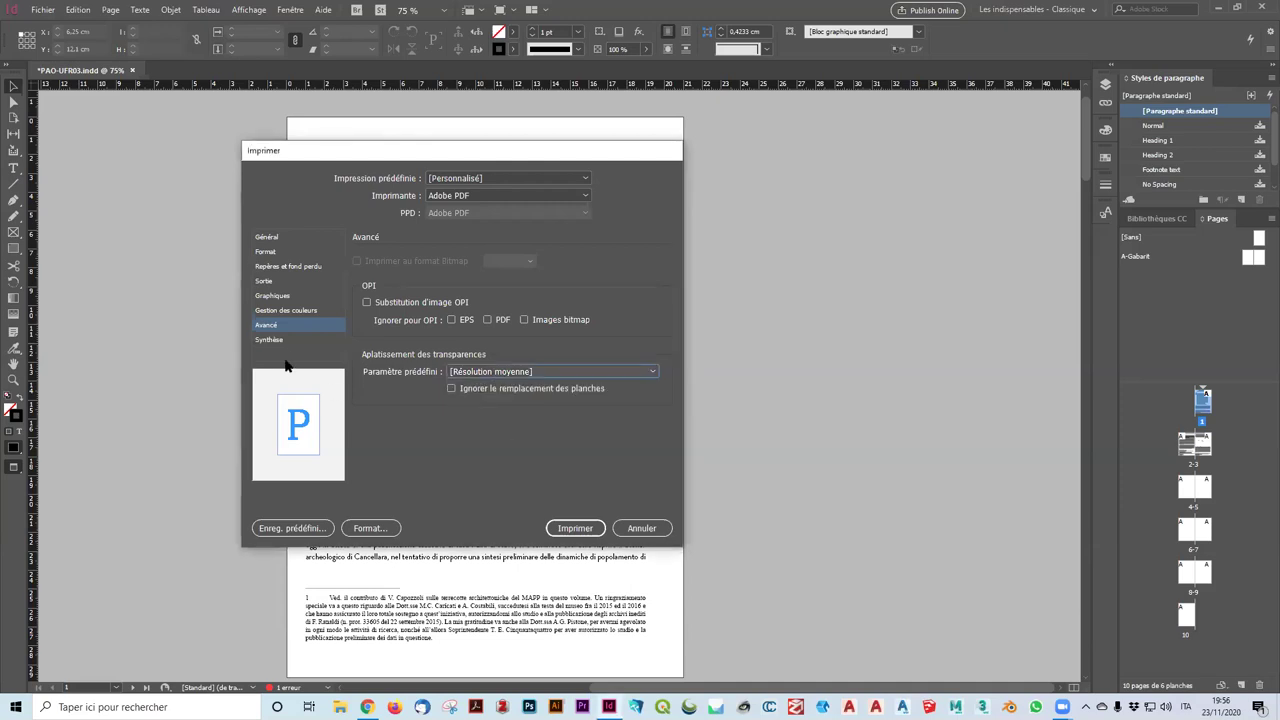
Review the general and paper format print settings once more, and leave the print settings without printing
{"action": "left_click", "coordinate": [272, 237]}
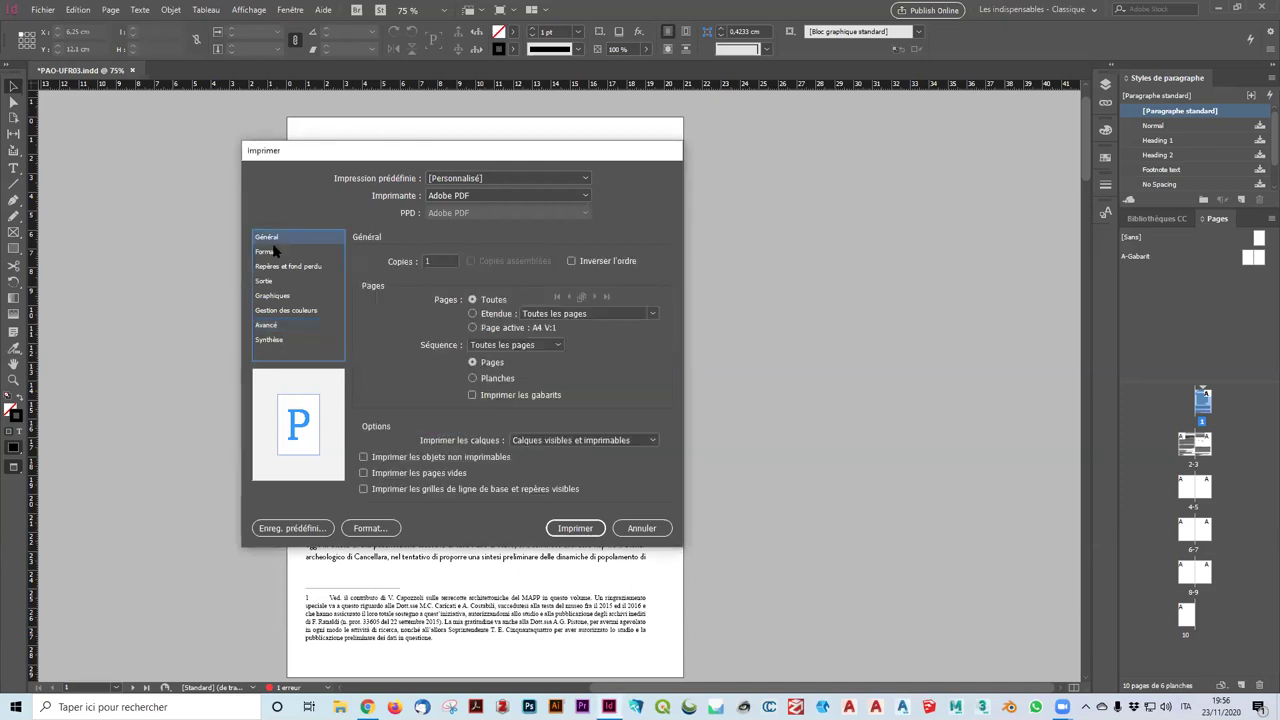
{"action": "left_click", "coordinate": [276, 255]}
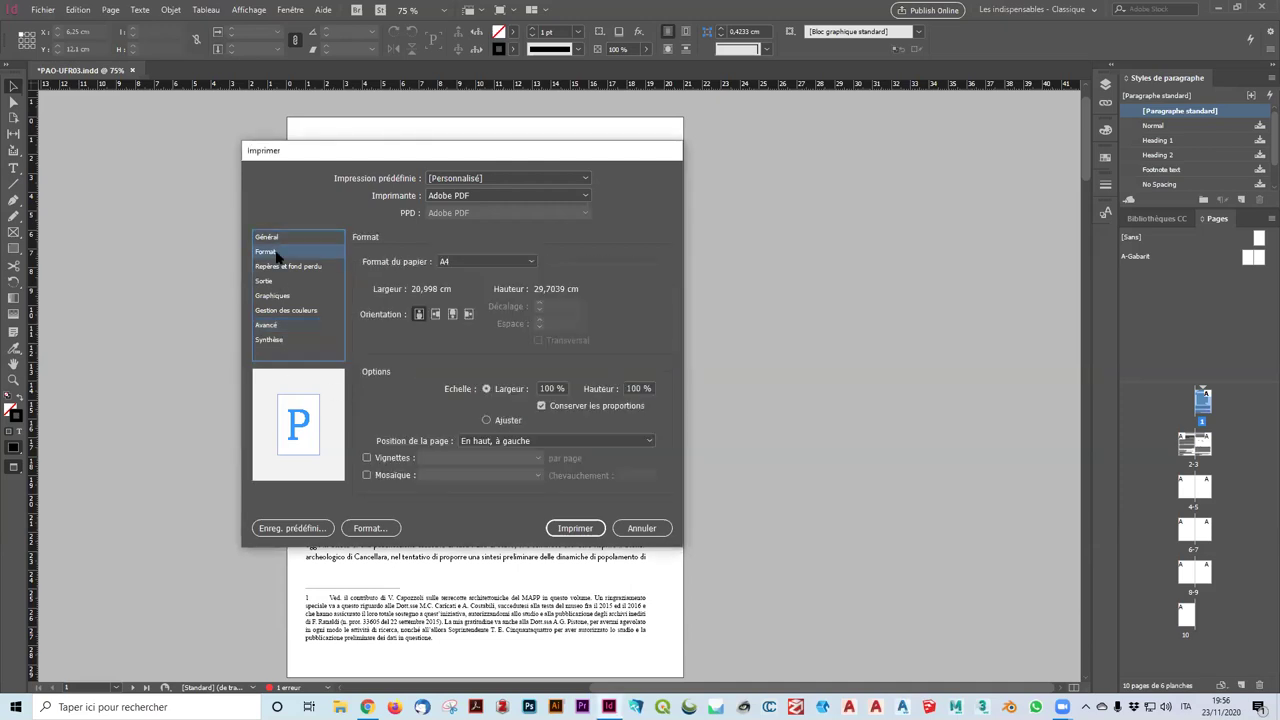
{"action": "left_click", "coordinate": [654, 531]}
Look through the file types available for saving the document under another name, and cancel the save
{"action": "left_click", "coordinate": [41, 12]}
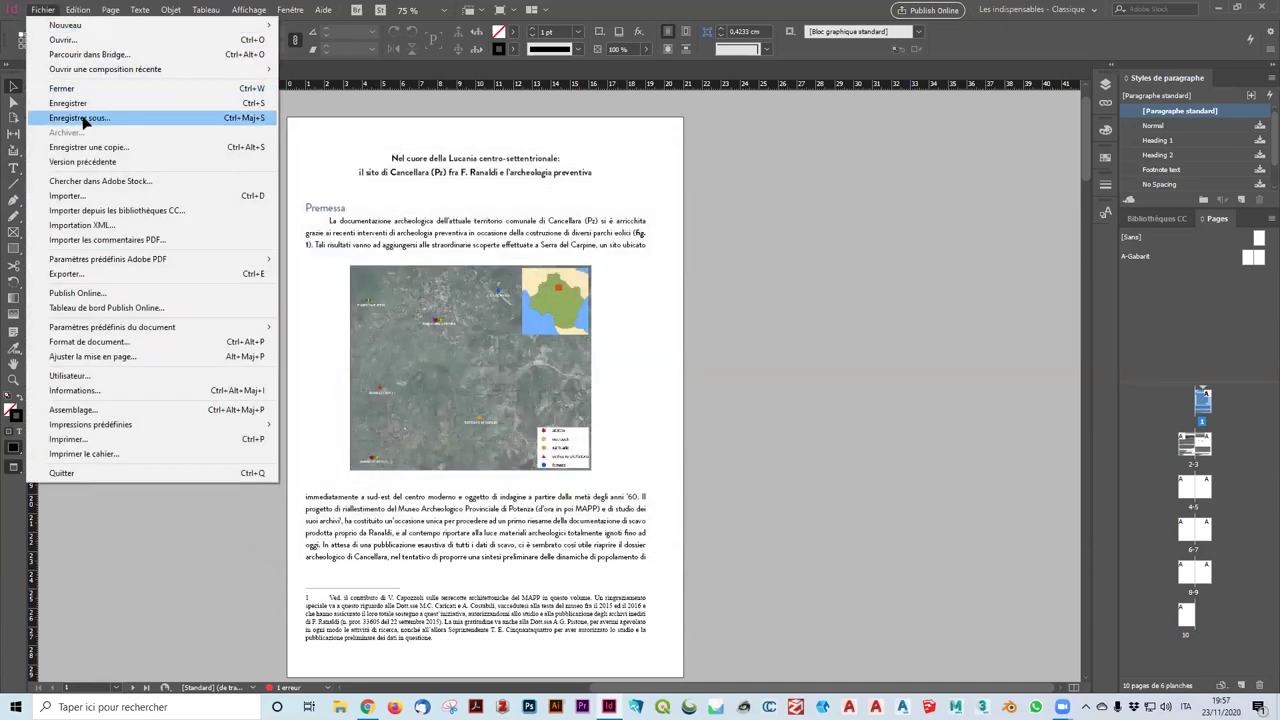
{"action": "left_click", "coordinate": [60, 116]}
{"action": "left_click", "coordinate": [415, 430]}
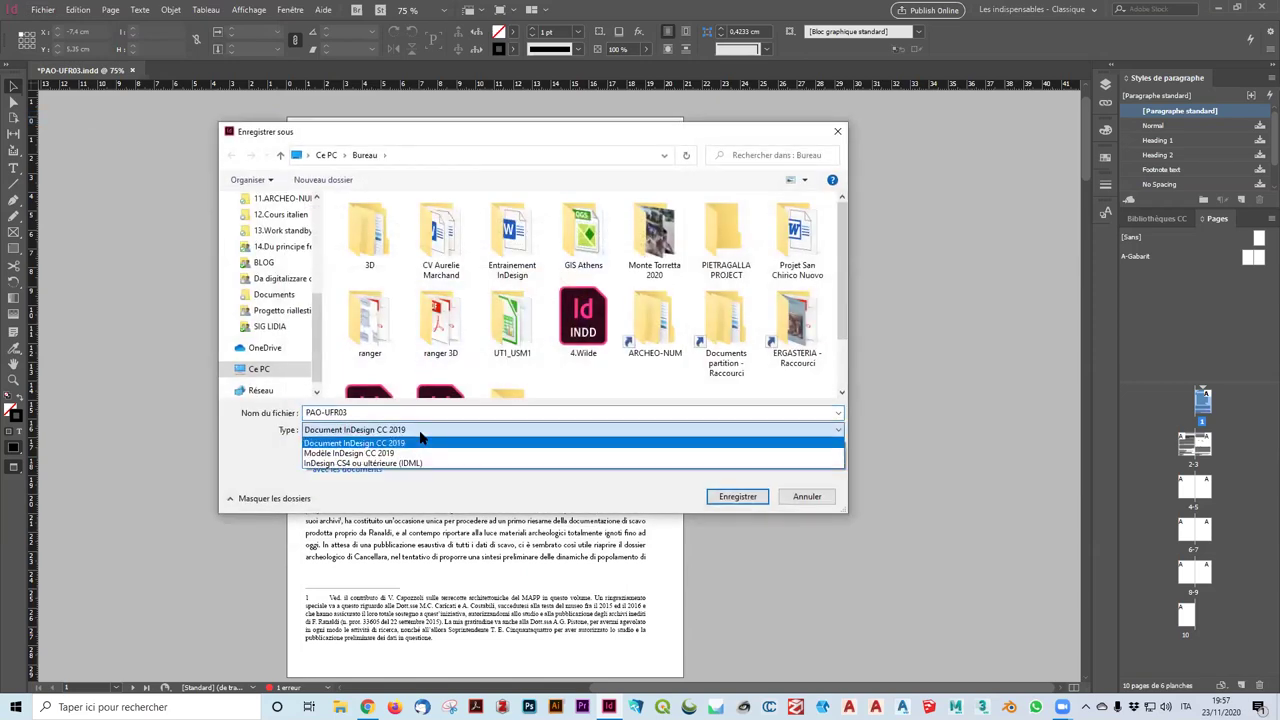
{"action": "left_click", "coordinate": [358, 95]}
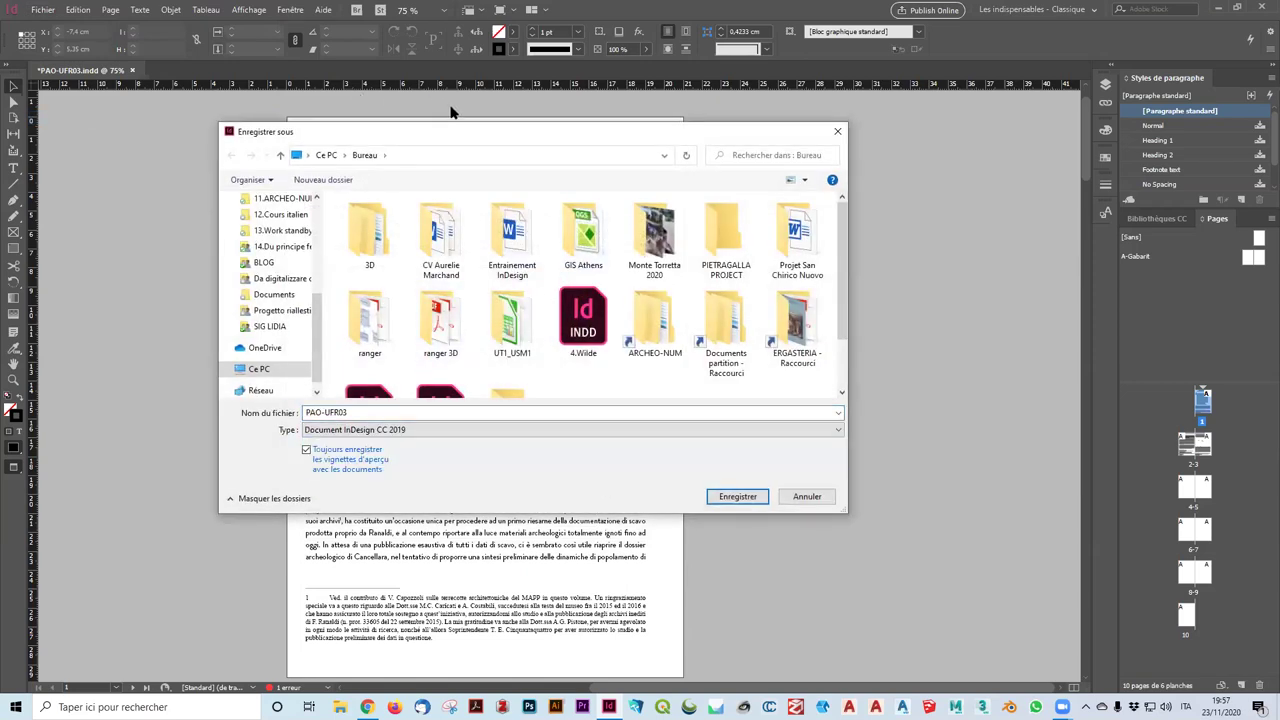
{"action": "left_click_drag", "start_coordinate": [499, 131], "coordinate": [276, 102]}
{"action": "left_click", "coordinate": [584, 467]}
Open the Adobe PDF (impression) export options for PAO-UFR03 and look through the PDF presets, keeping [Qualité supérieure]
{"action": "left_click", "coordinate": [42, 9]}
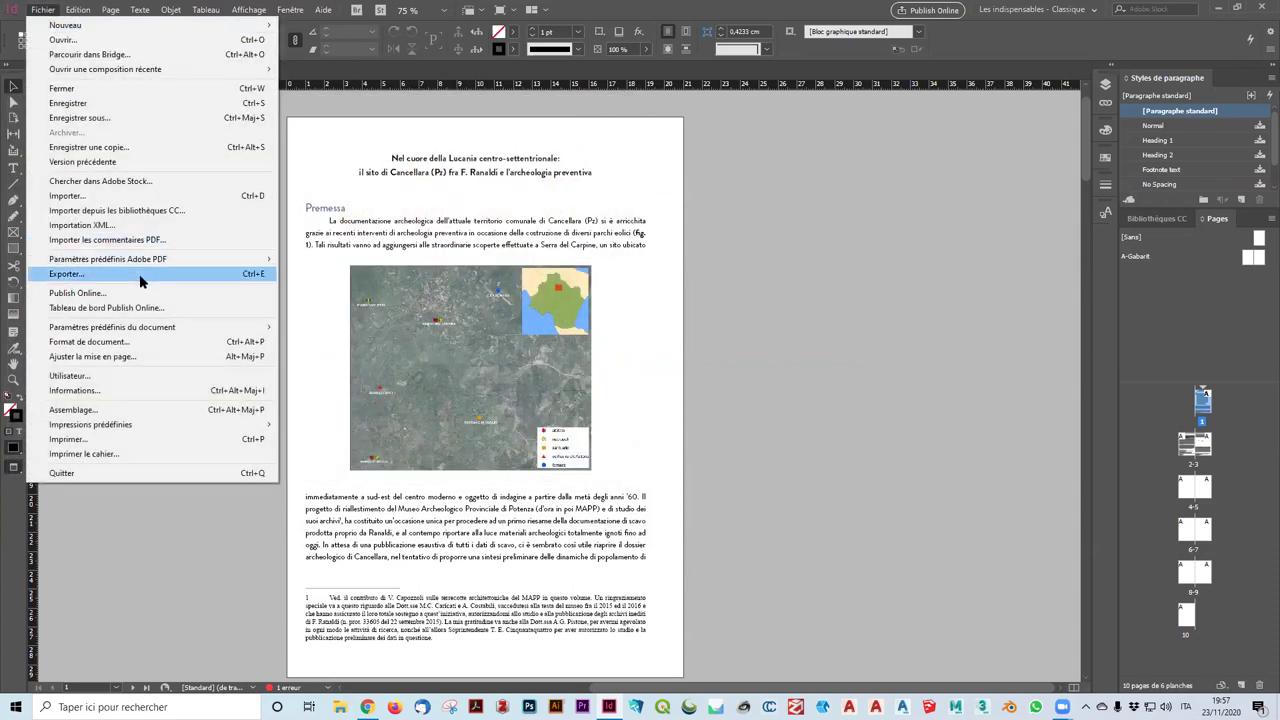
{"action": "left_click", "coordinate": [140, 279]}
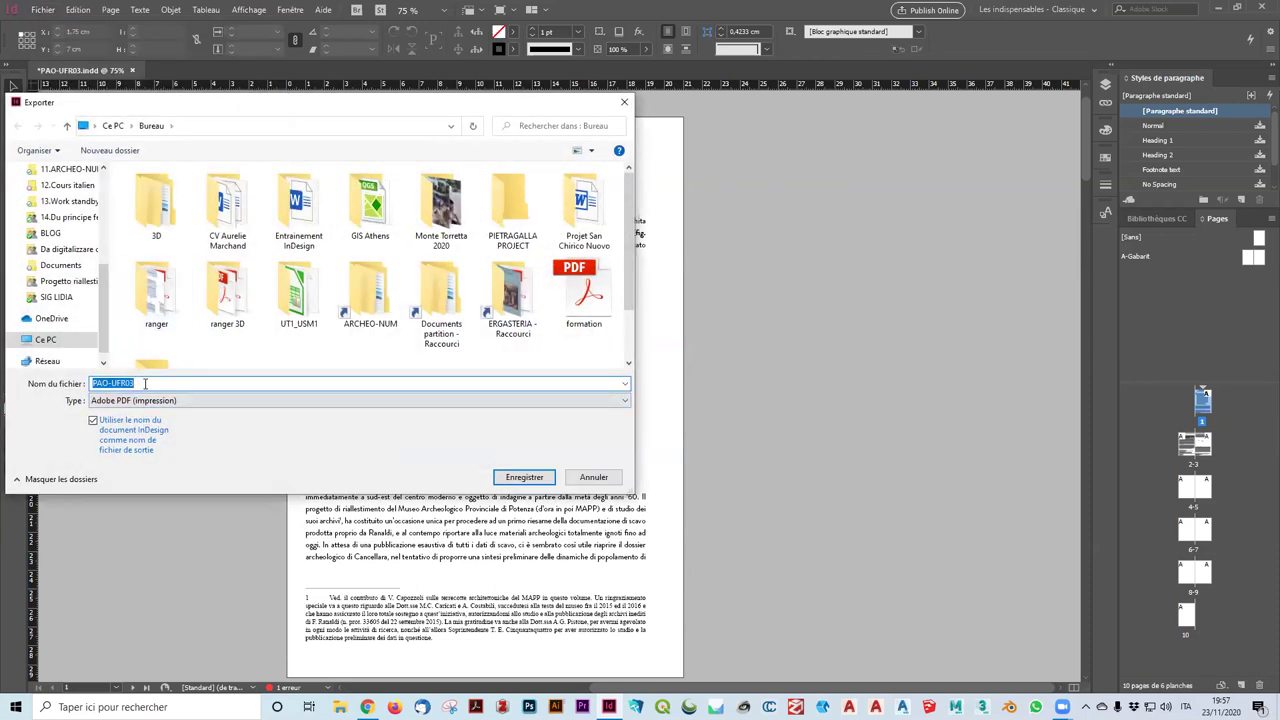
{"action": "left_click", "coordinate": [525, 481]}
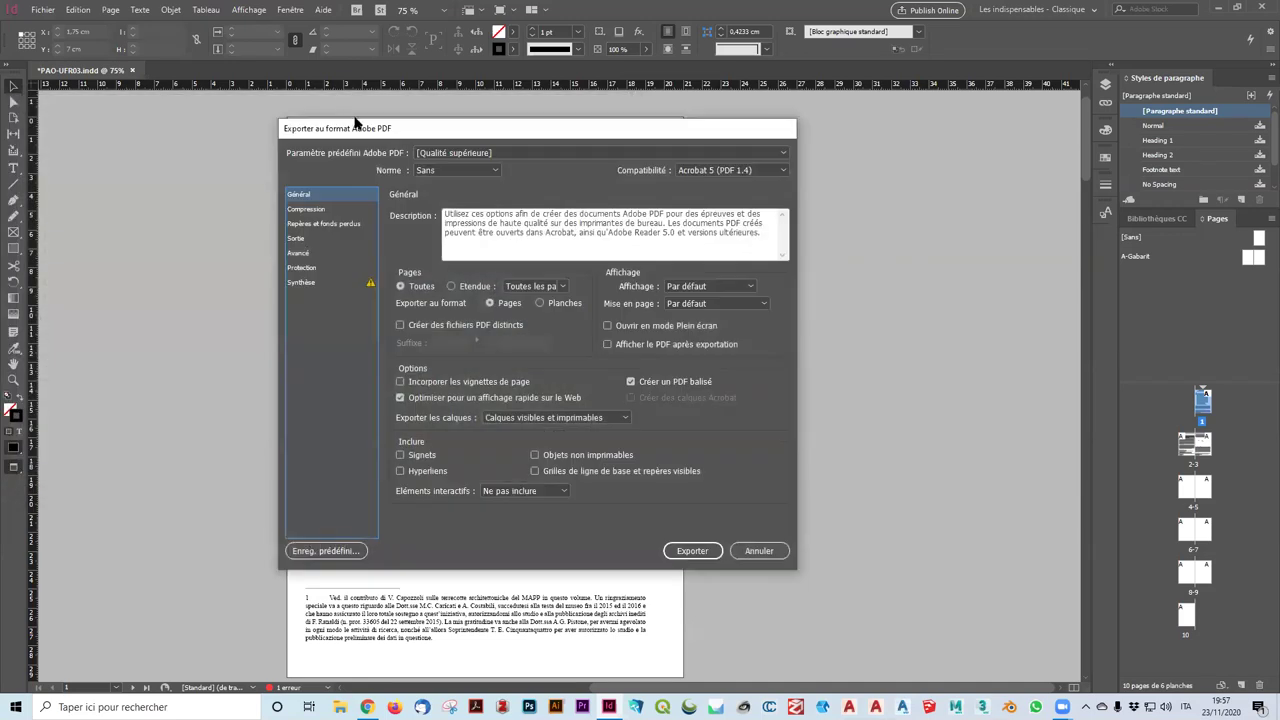
{"action": "left_click_drag", "start_coordinate": [436, 138], "coordinate": [359, 145]}
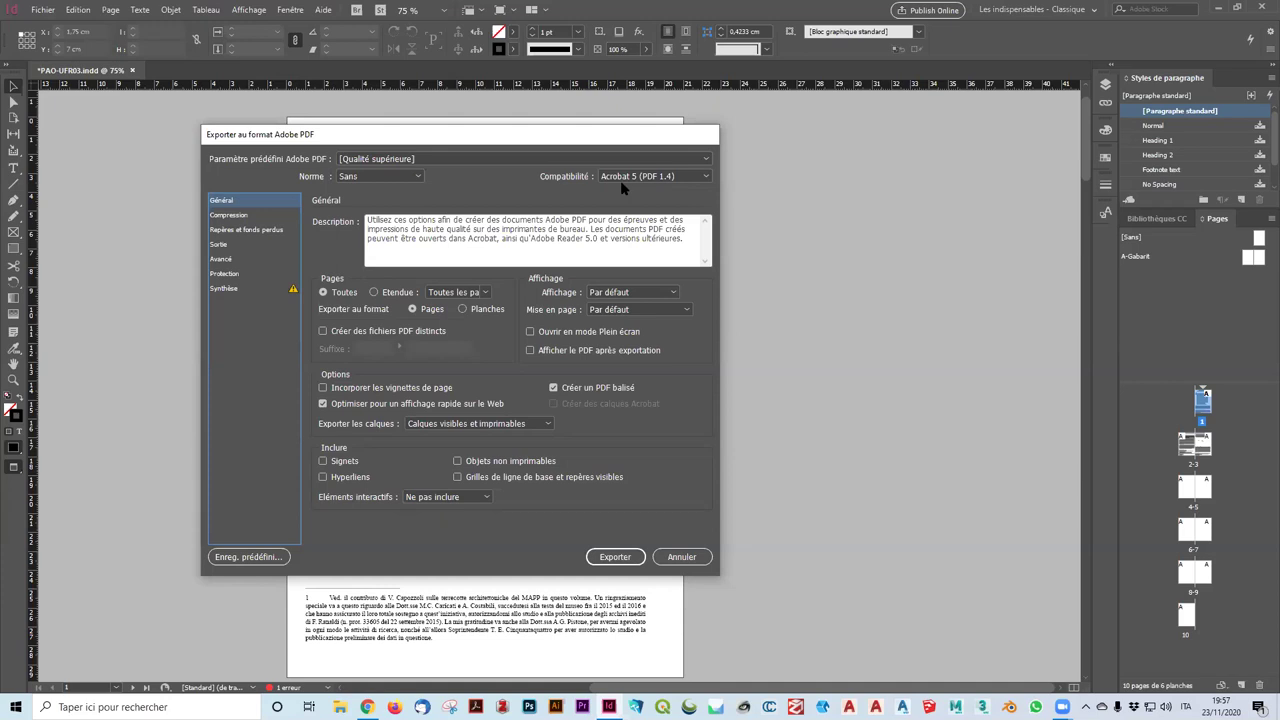
{"action": "left_click_drag", "start_coordinate": [641, 145], "coordinate": [632, 150]}
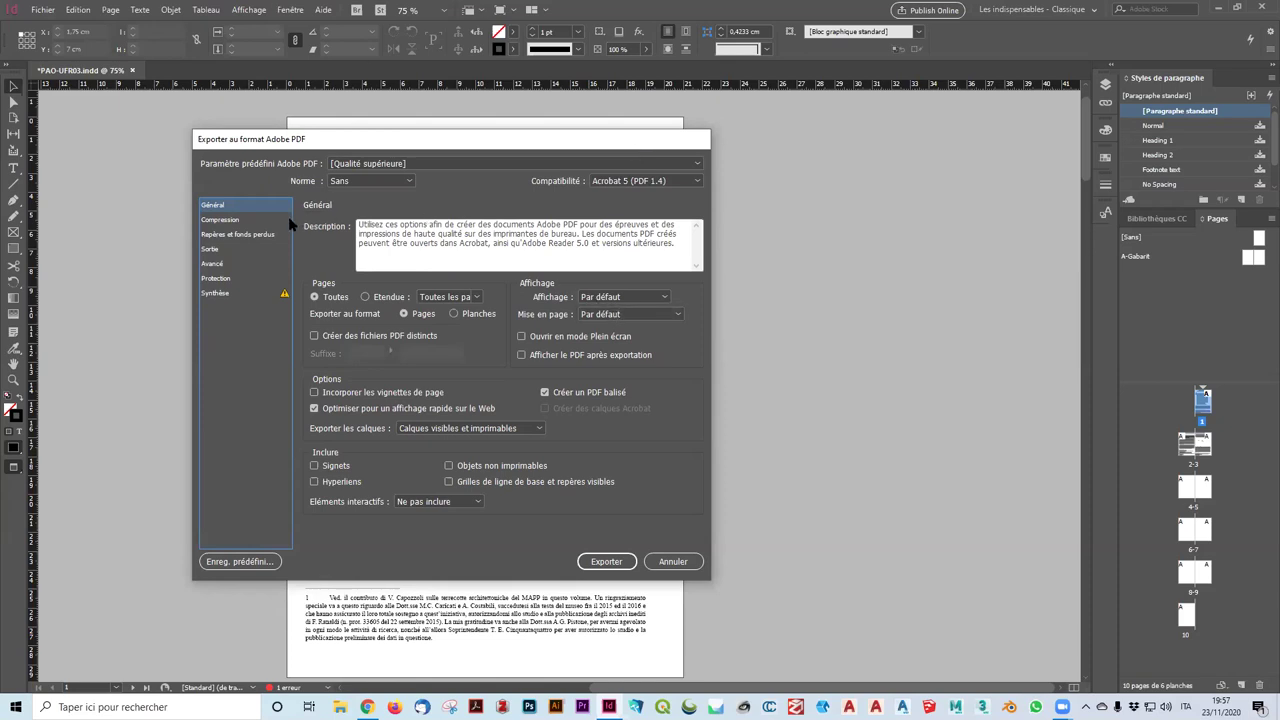
{"action": "left_click", "coordinate": [692, 166]}
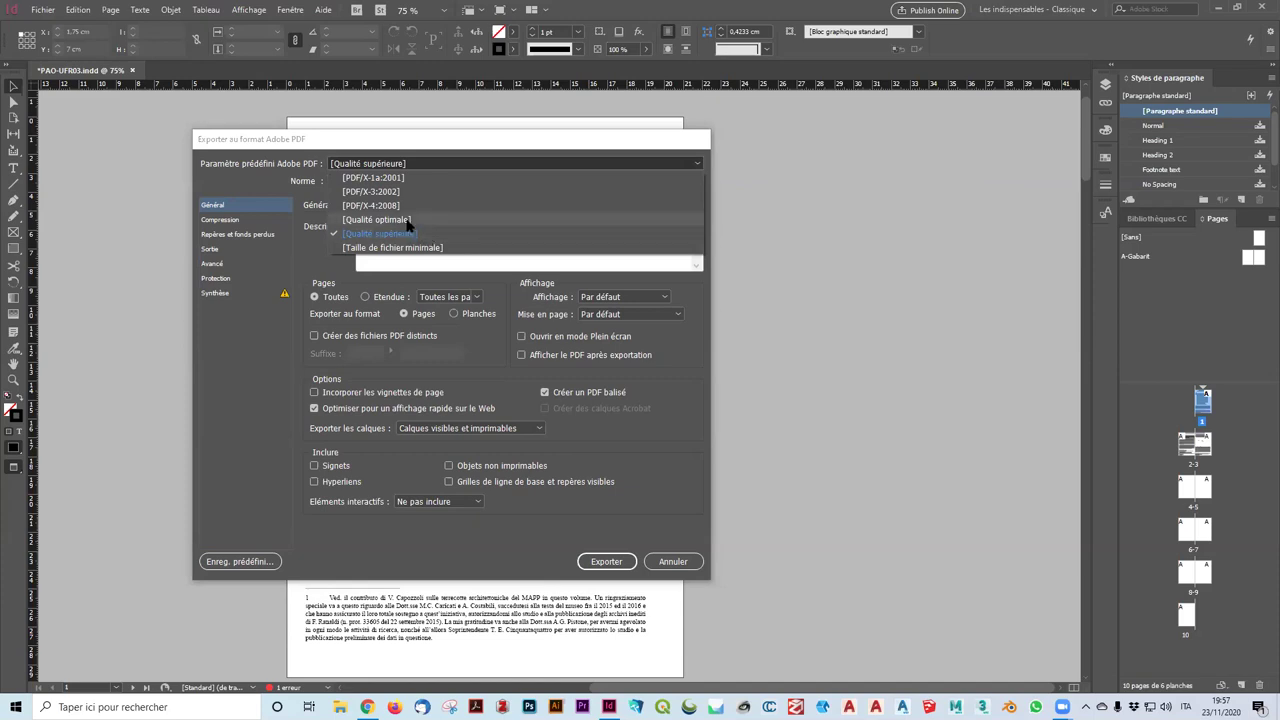
{"action": "left_click", "coordinate": [306, 279]}
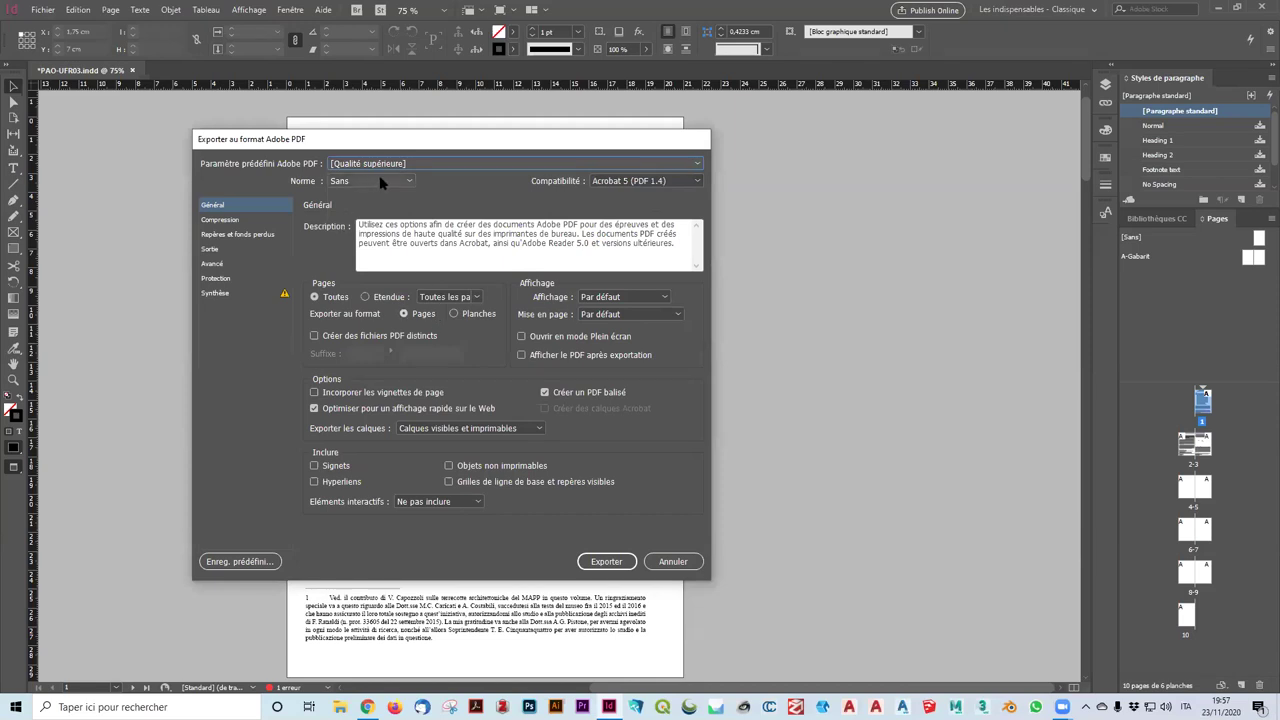
Examine the PDF compression settings for colour images, focusing on the downsampling resolution and its threshold
{"action": "left_click", "coordinate": [225, 220]}
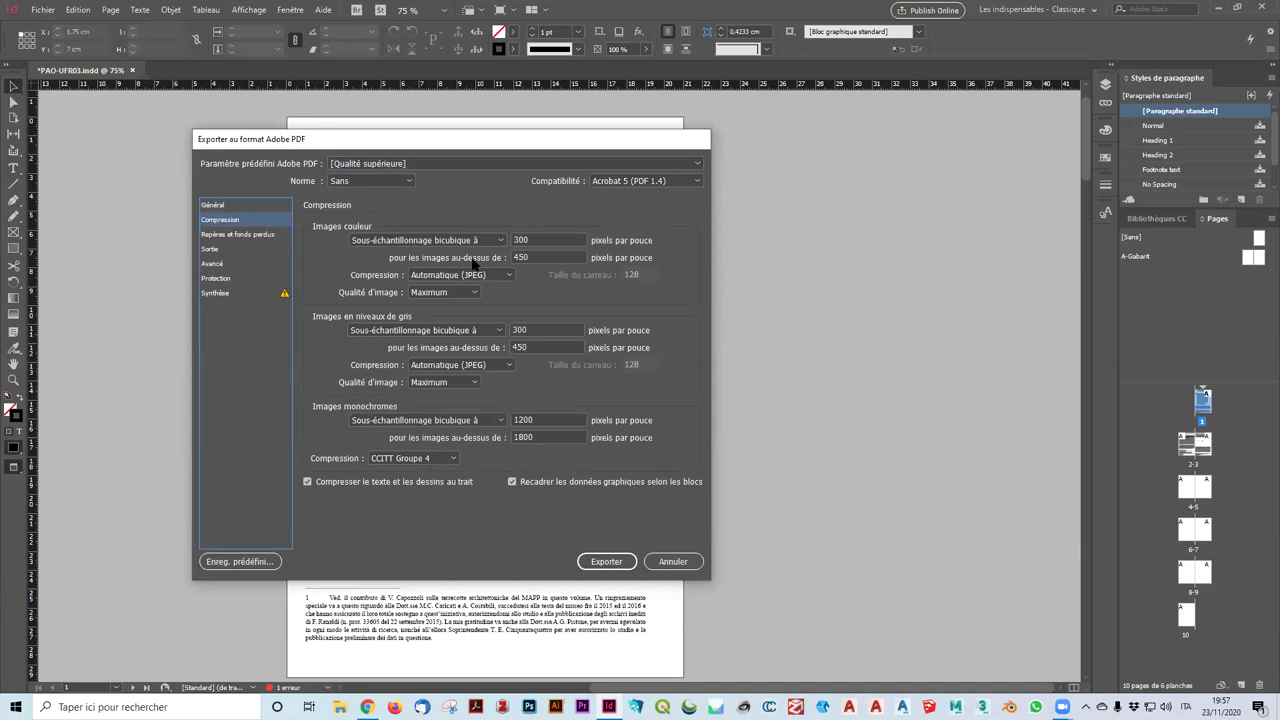
{"action": "double_click", "coordinate": [524, 257]}
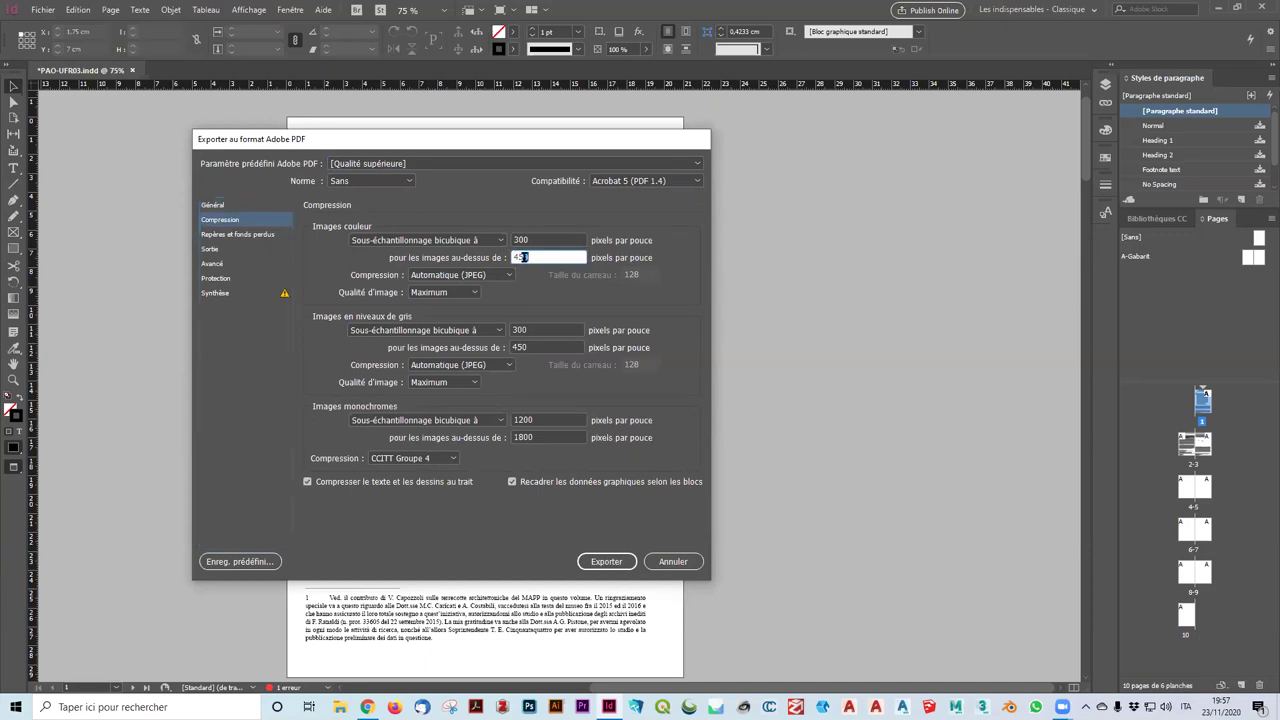
{"action": "left_click", "coordinate": [547, 257]}
{"action": "left_click_drag", "start_coordinate": [538, 257], "coordinate": [507, 248]}
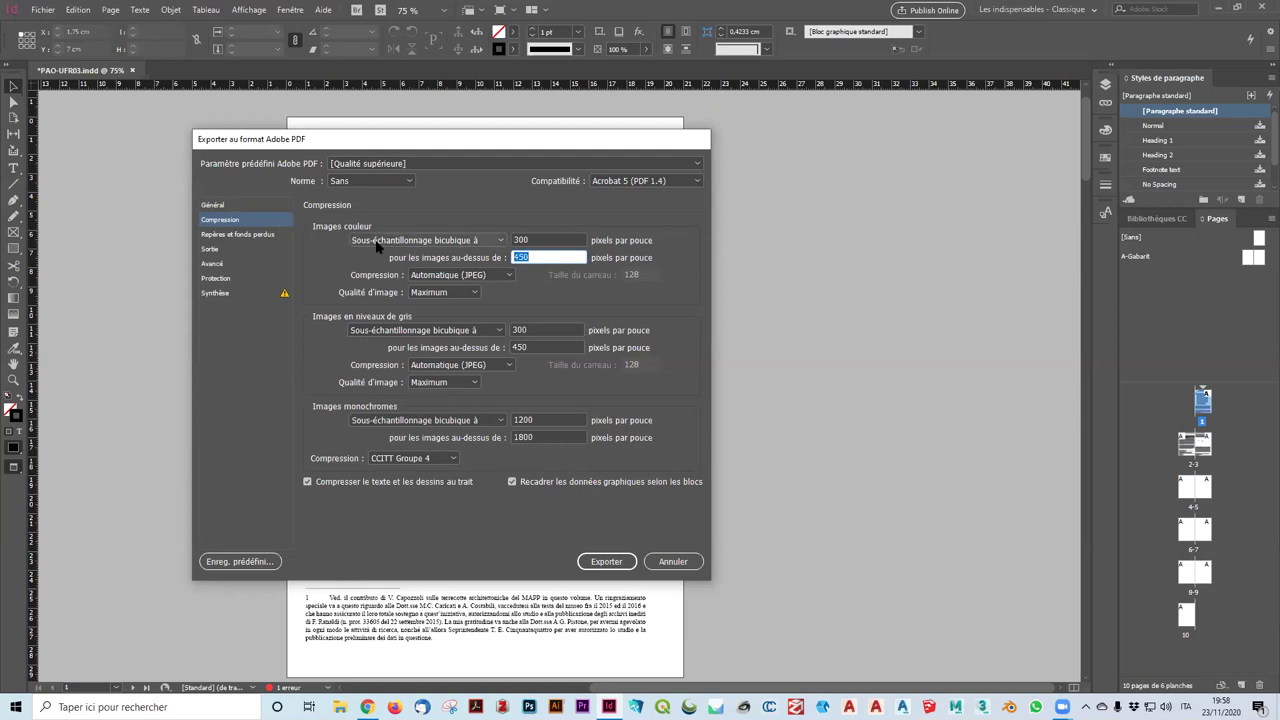
{"action": "left_click", "coordinate": [552, 240]}
{"action": "left_click_drag", "start_coordinate": [501, 232], "coordinate": [500, 232]}
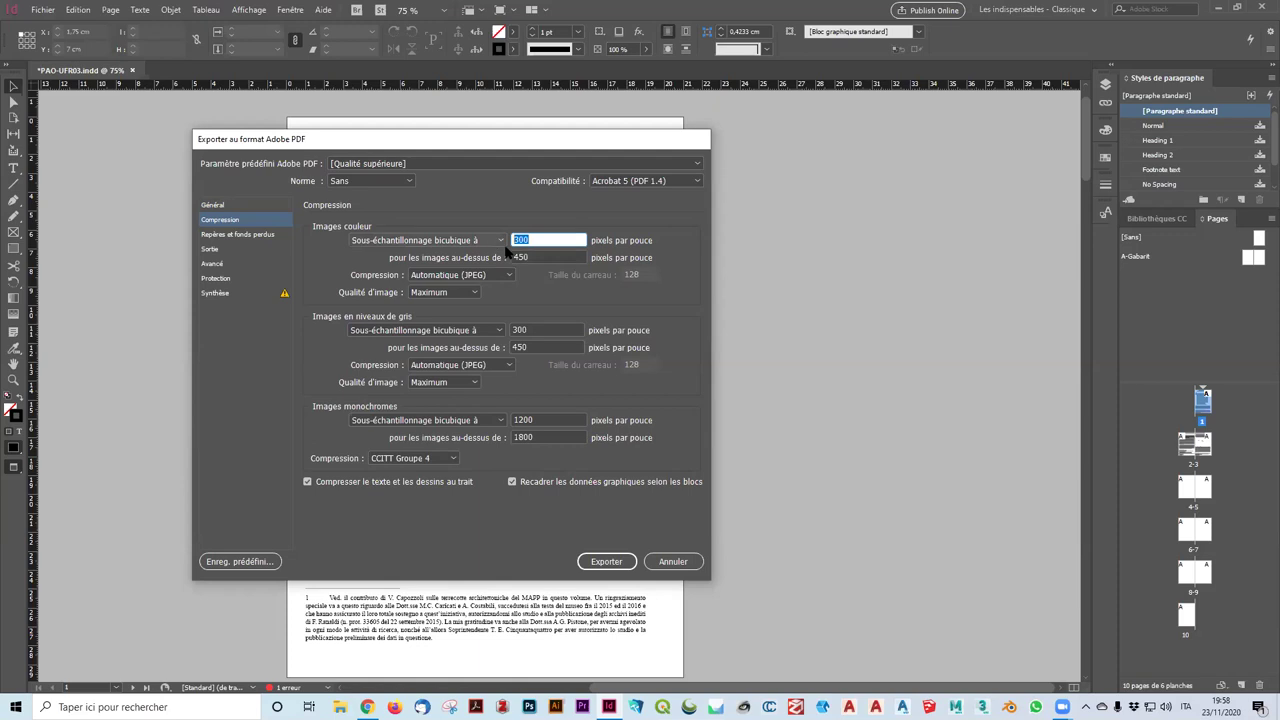
{"action": "left_click", "coordinate": [558, 256]}
Recheck the available Adobe PDF presets and open the export summary
{"action": "left_click", "coordinate": [433, 164]}
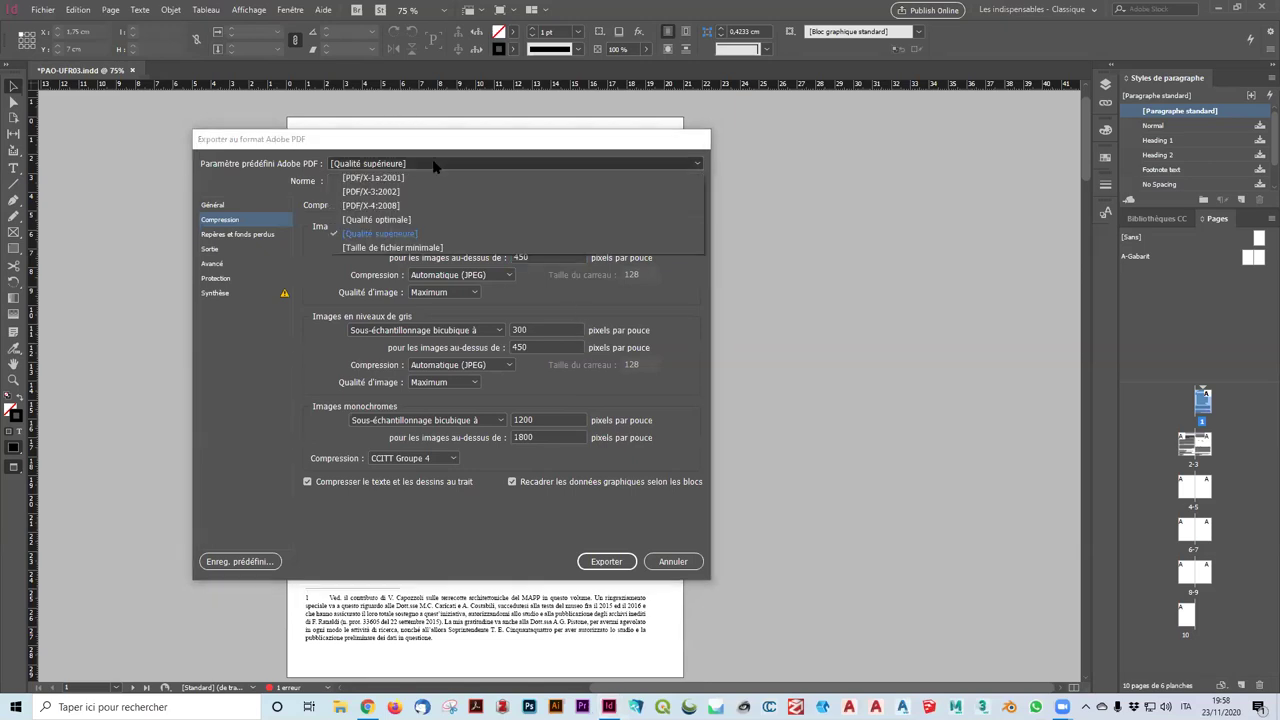
{"action": "left_click", "coordinate": [435, 164]}
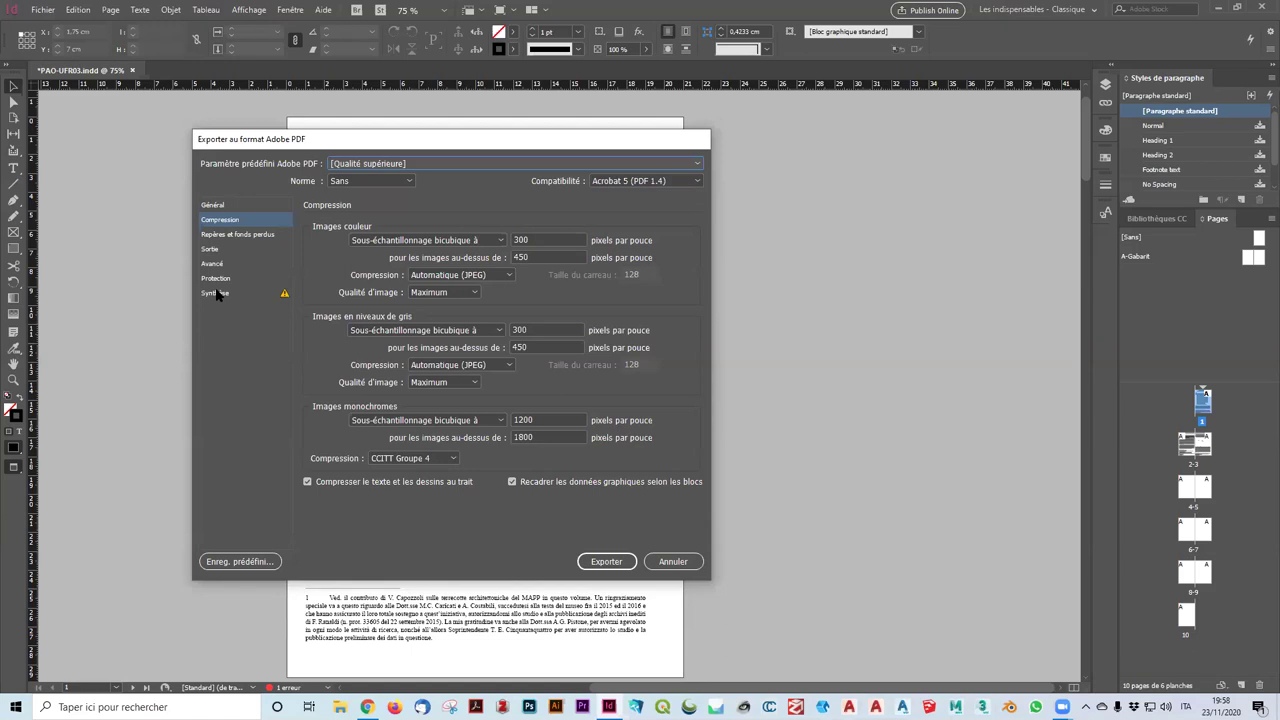
{"action": "left_click", "coordinate": [284, 296]}
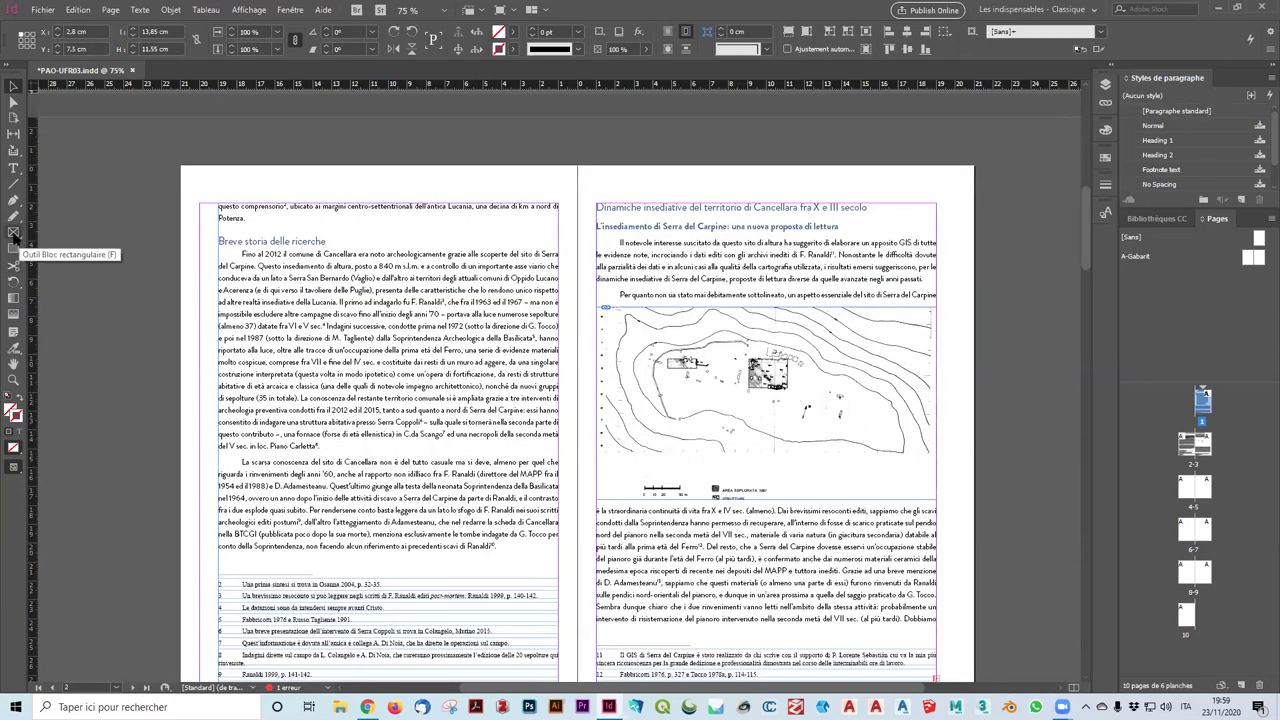
Draw a circular graphic frame about 12.2 cm in diameter over the body text of page 2 with the elliptical frame tool
{"action": "left_click_drag", "start_coordinate": [14, 231], "coordinate": [98, 272]}
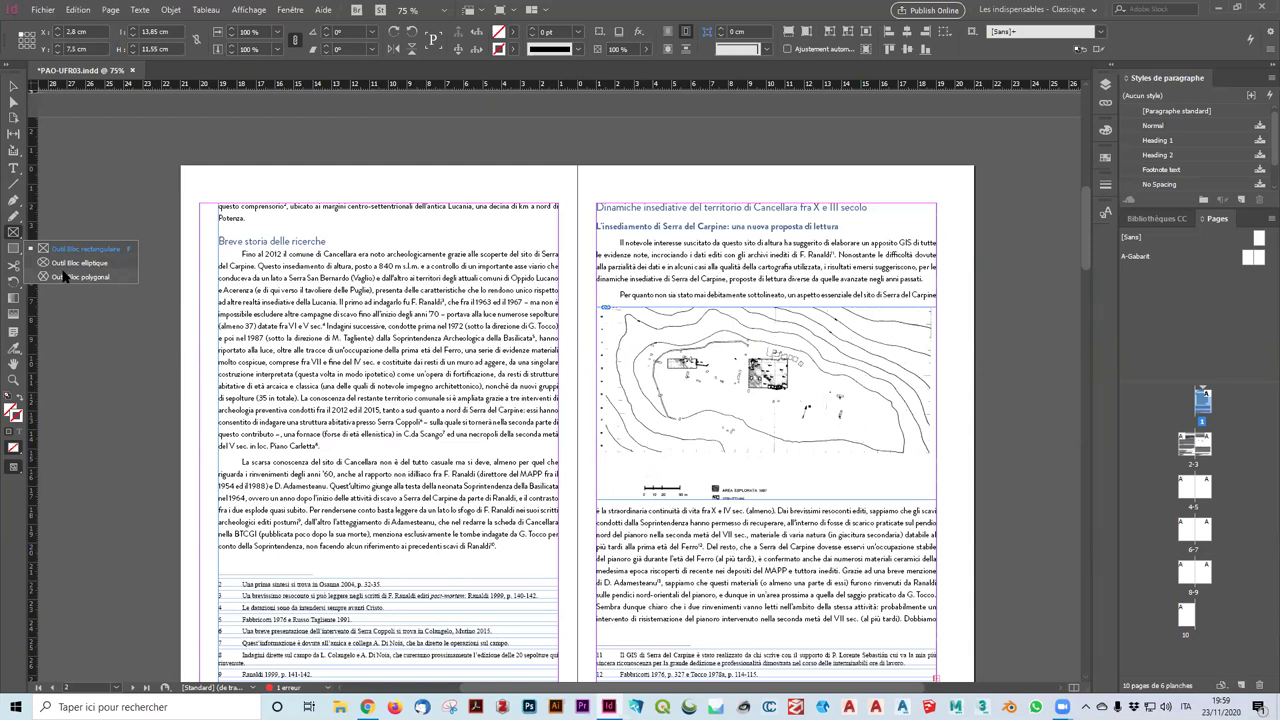
{"action": "left_click", "coordinate": [84, 262]}
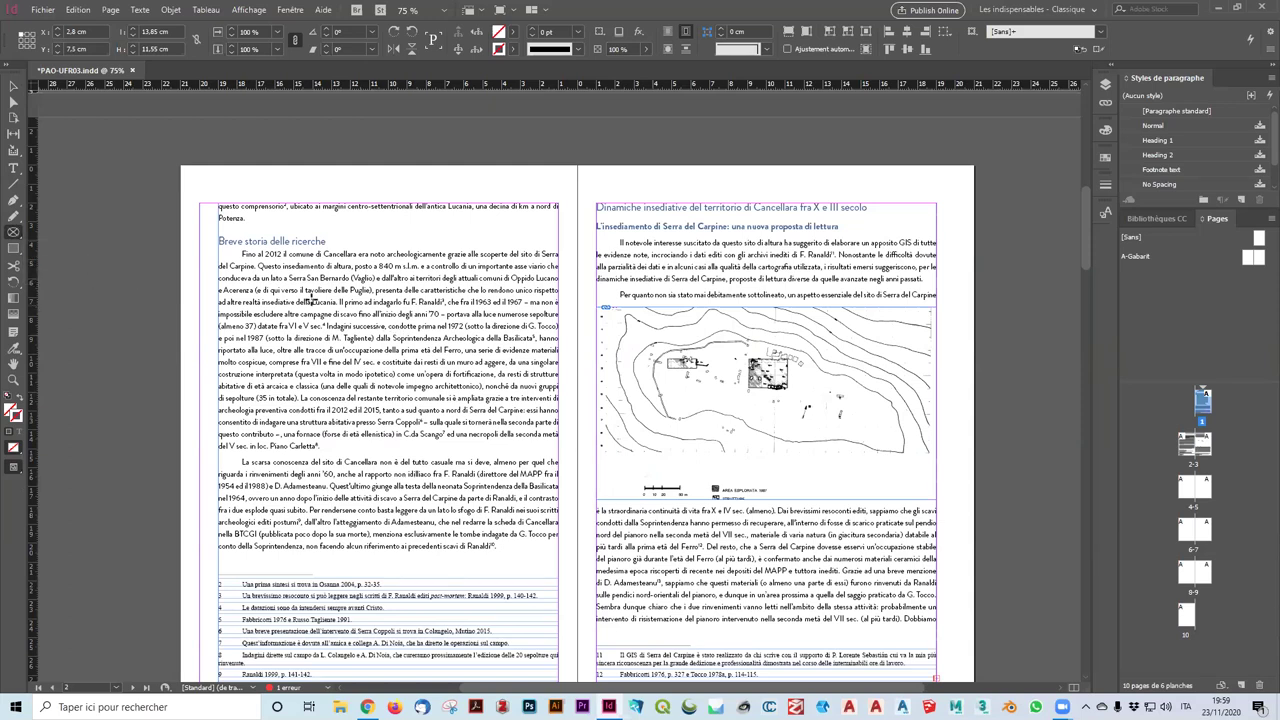
{"action": "left_click_drag", "start_coordinate": [258, 281], "coordinate": [565, 508]}
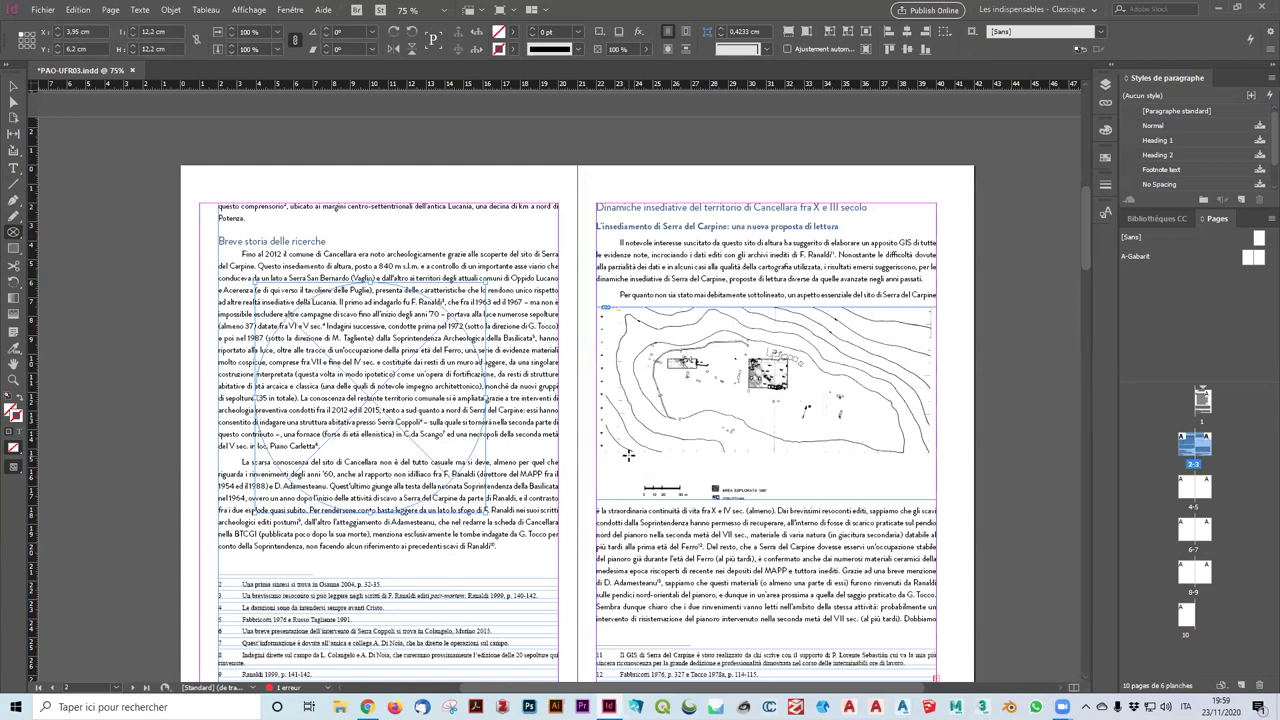
Move the circular frame to about X 4.7 cm, Y 5.6 cm and wrap the page 2 text around its shape
{"action": "key", "text": "v"}
{"action": "mouse_move", "coordinate": [380, 405]}
{"action": "left_mouse_down"}
{"action": "mouse_move", "coordinate": [408, 387]}
{"action": "mouse_move", "coordinate": [375, 387]}
{"action": "left_mouse_up"}
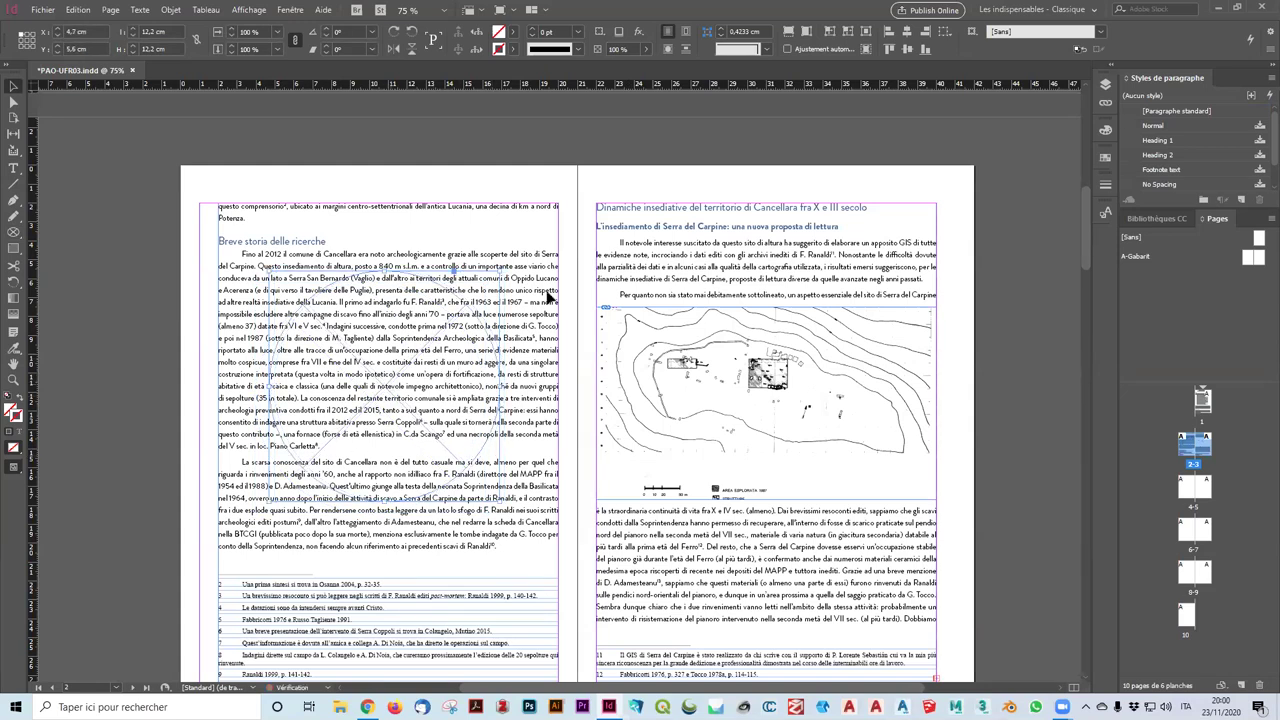
{"action": "left_click", "coordinate": [668, 48]}
{"action": "left_click", "coordinate": [467, 585]}
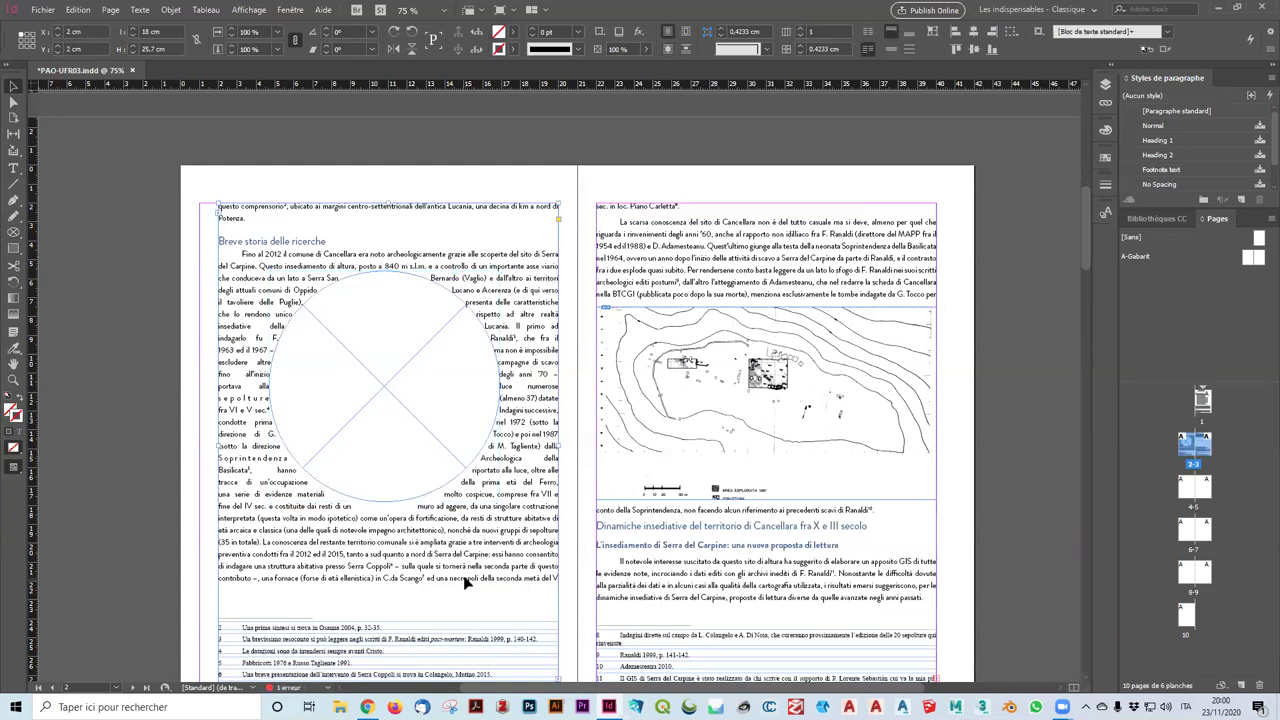
Select the circular frame on page 2 and open its contextual commands
{"action": "left_click", "coordinate": [458, 399]}
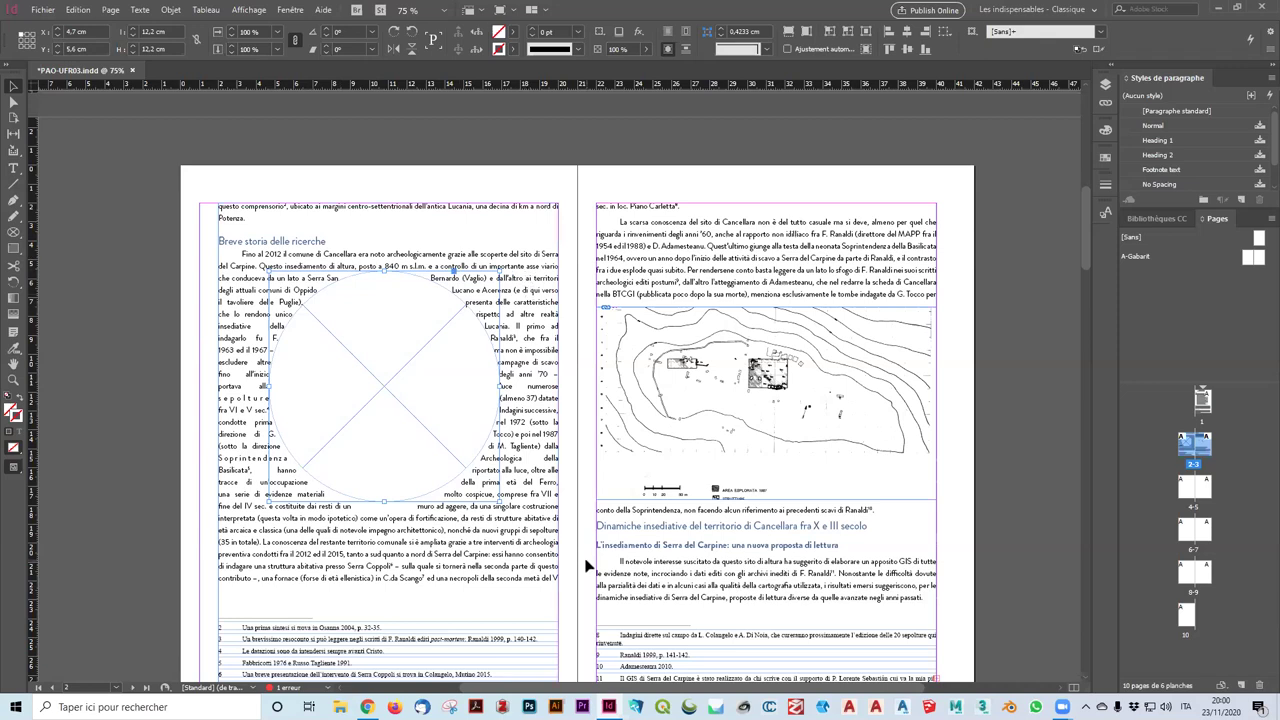
{"action": "left_click", "coordinate": [425, 400]}
{"action": "left_click", "coordinate": [427, 399]}
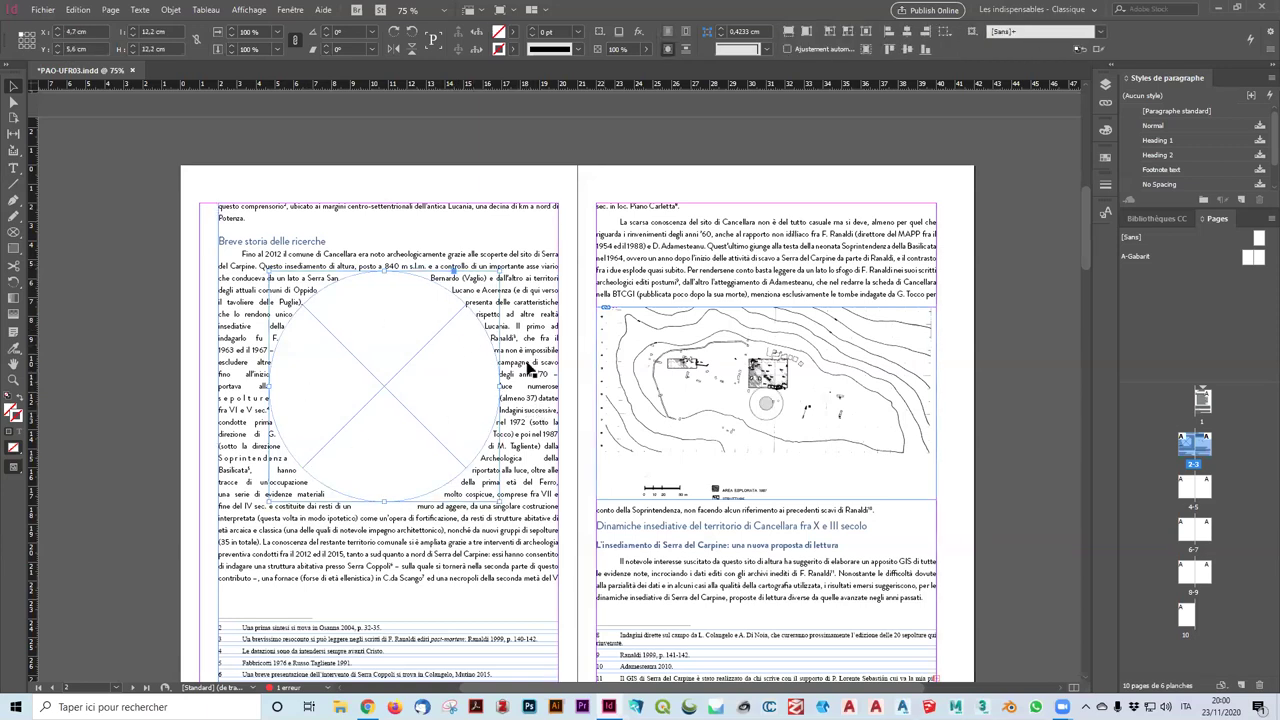
{"action": "right_click", "coordinate": [451, 390]}
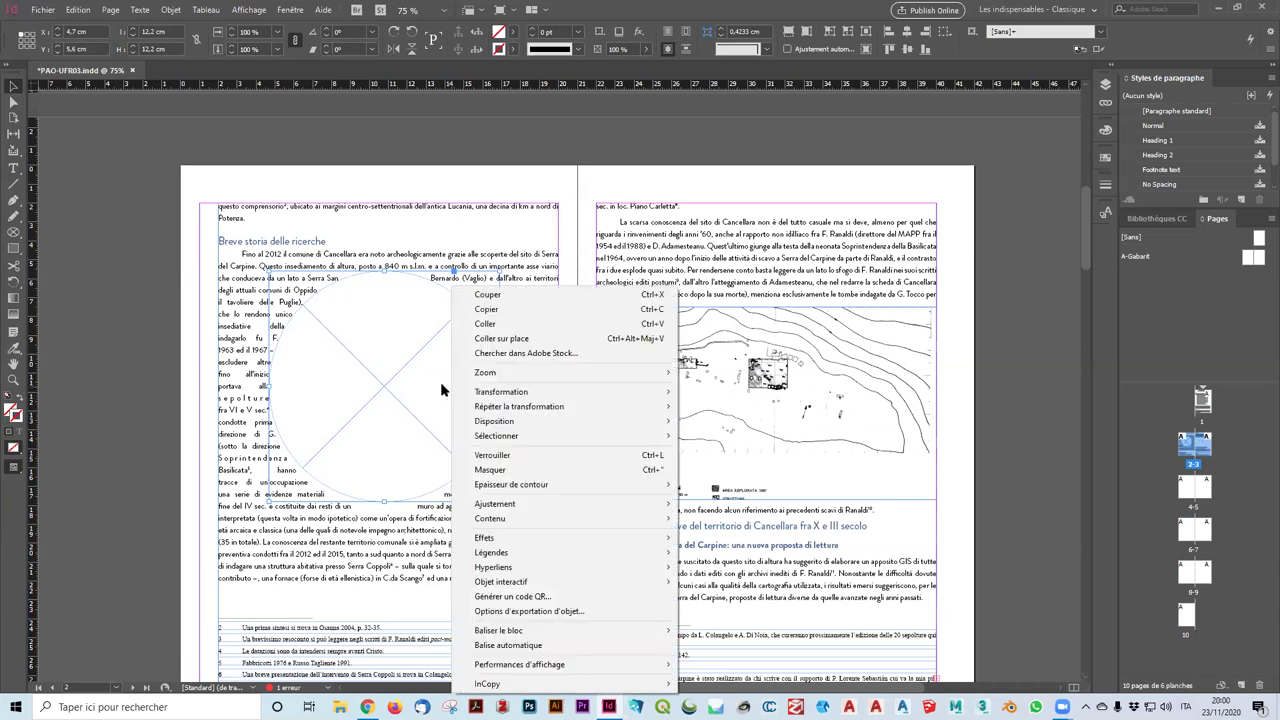